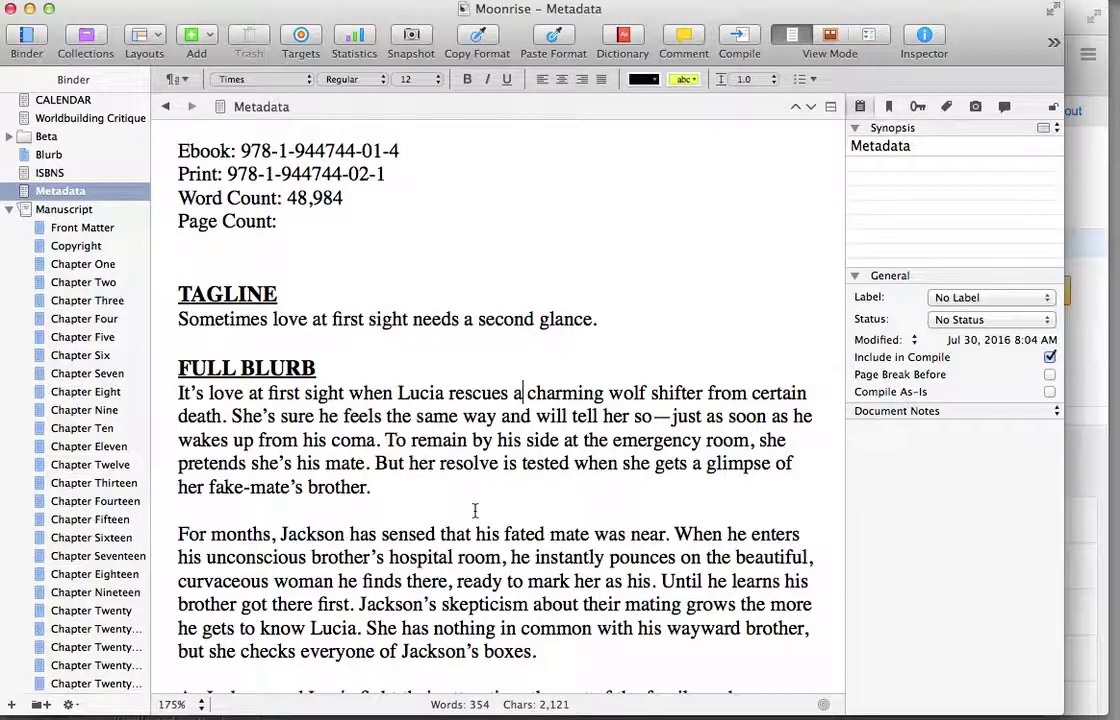
Examine the Moonrise metadata document, from the ISBNs, tagline and blurb through the categories, keywords and store links
scroll(475, 511, "down", 3)
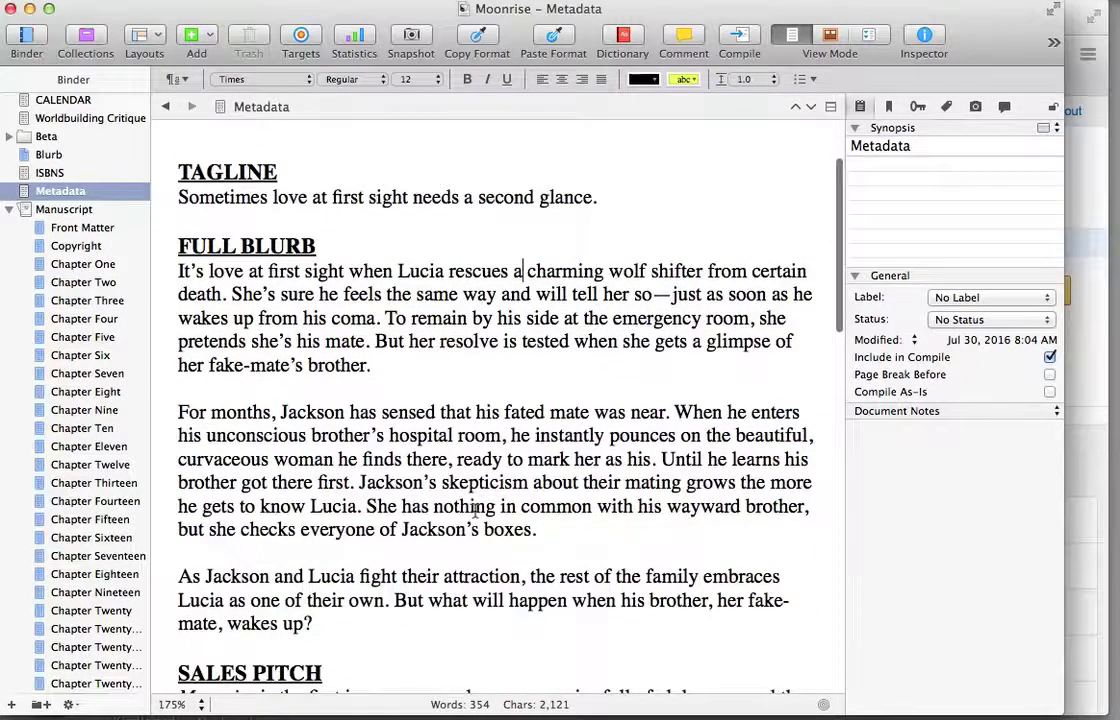
scroll(475, 511, "down", 10)
scroll(475, 511, "up", 2)
scroll(475, 511, "down", 1)
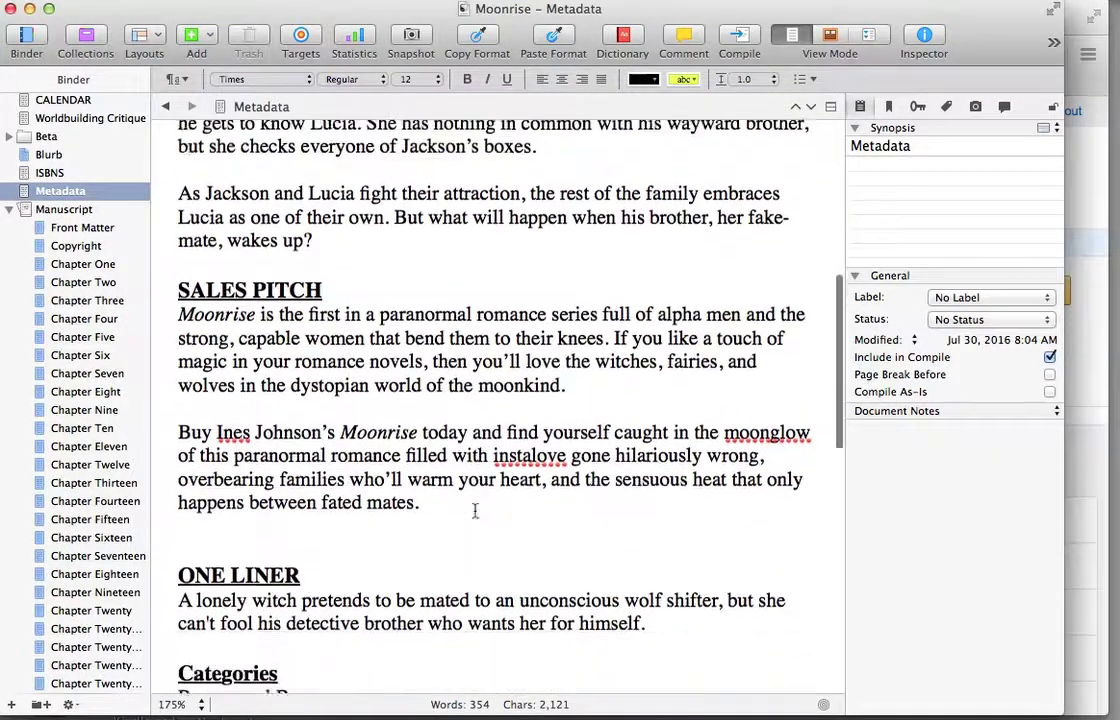
scroll(475, 511, "down", 12)
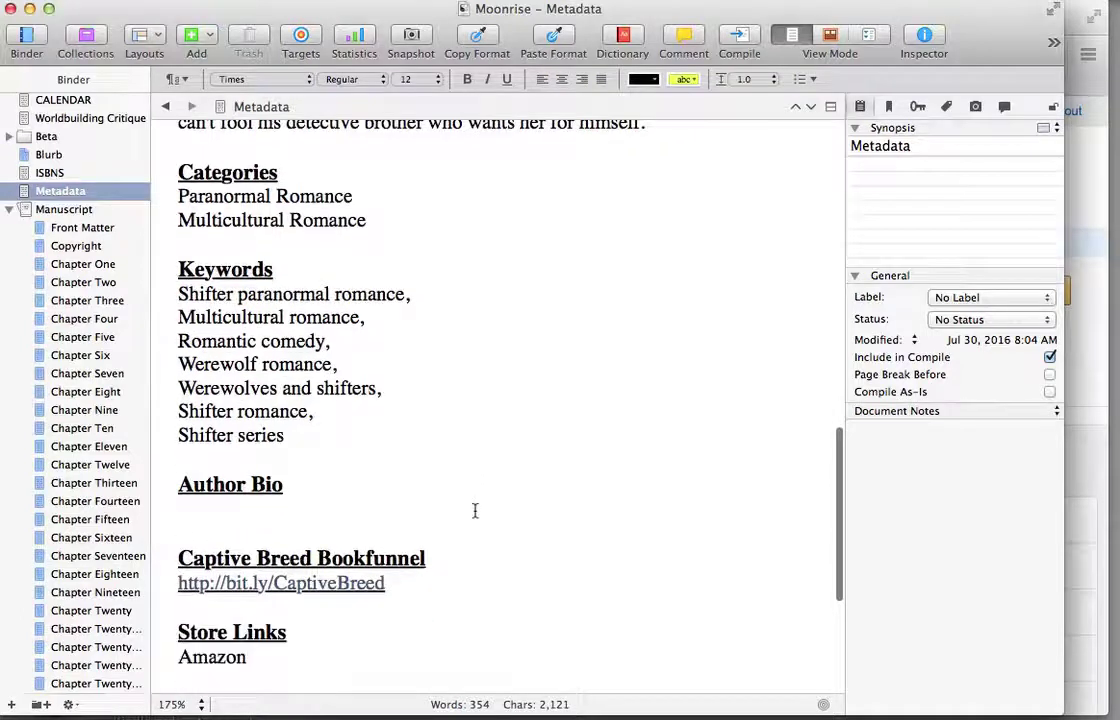
scroll(475, 511, "down", 1)
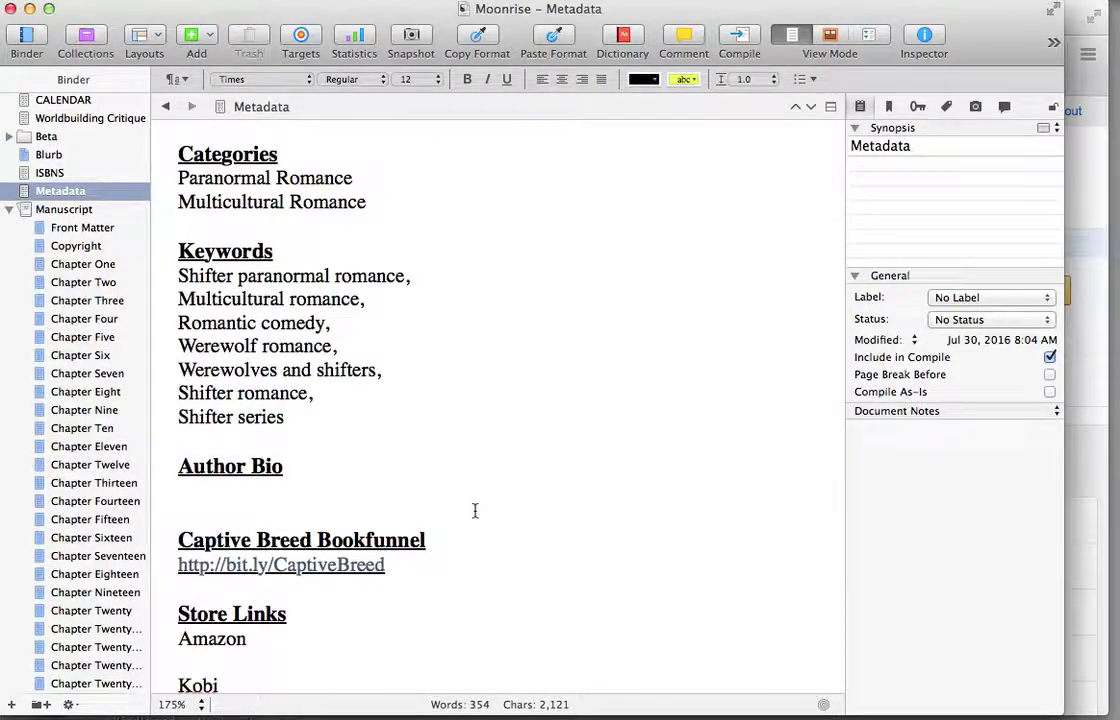
scroll(475, 511, "down", 3)
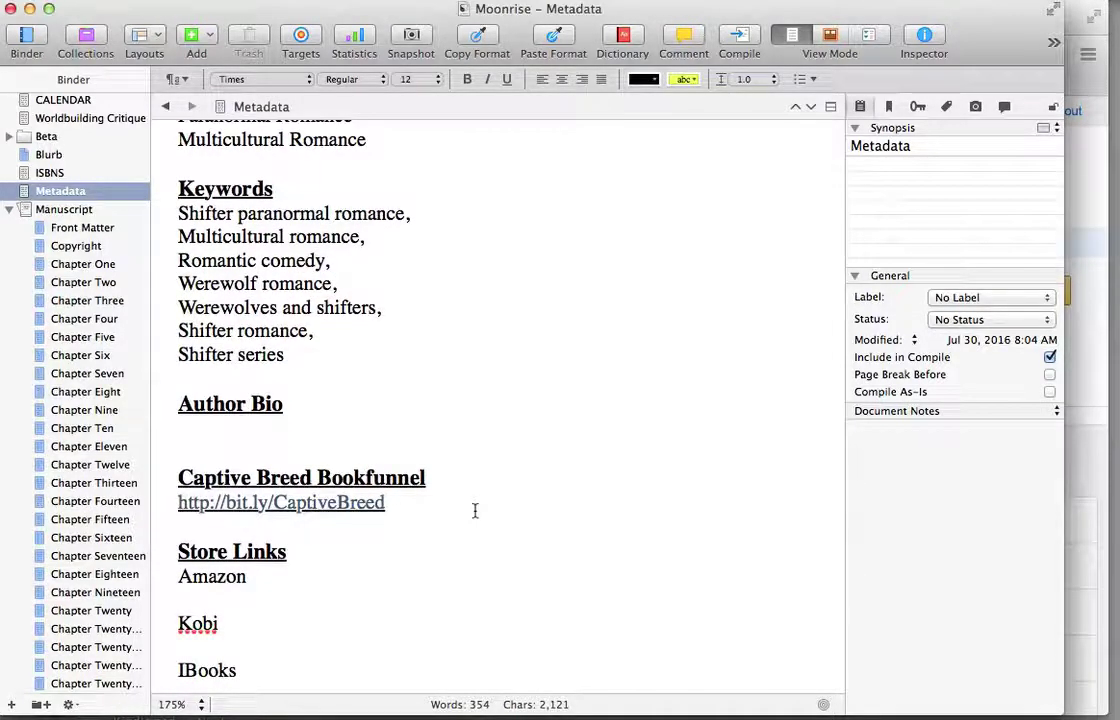
scroll(475, 511, "down", 8)
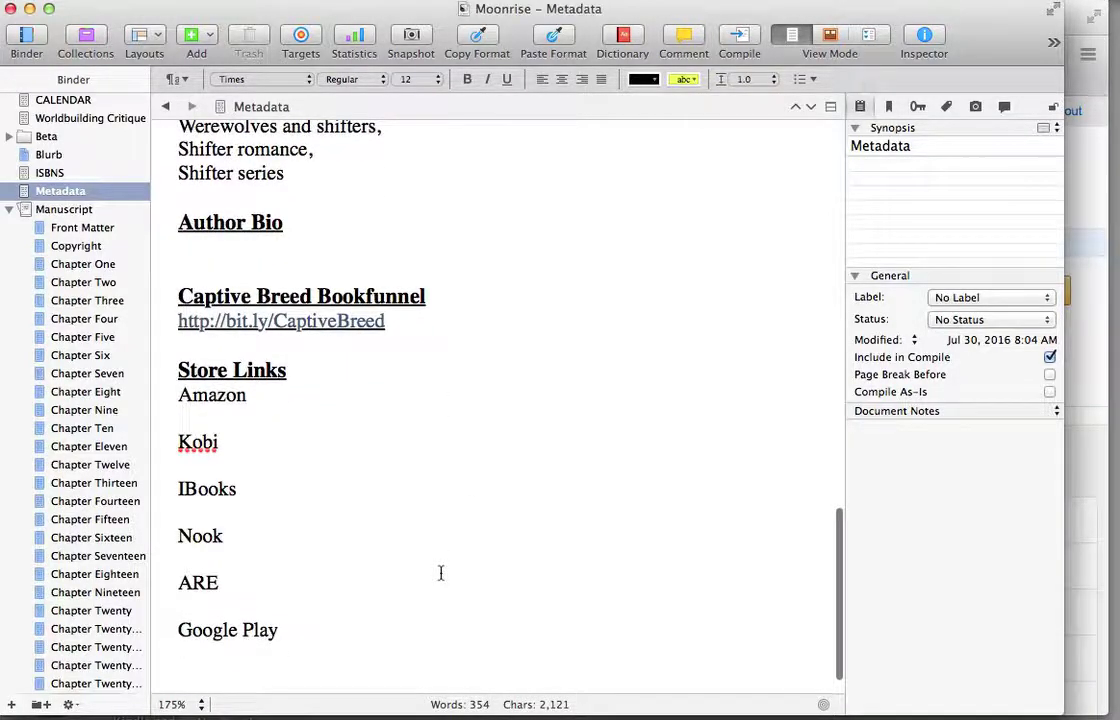
scroll(440, 572, "up", 5)
scroll(441, 573, "up", 20)
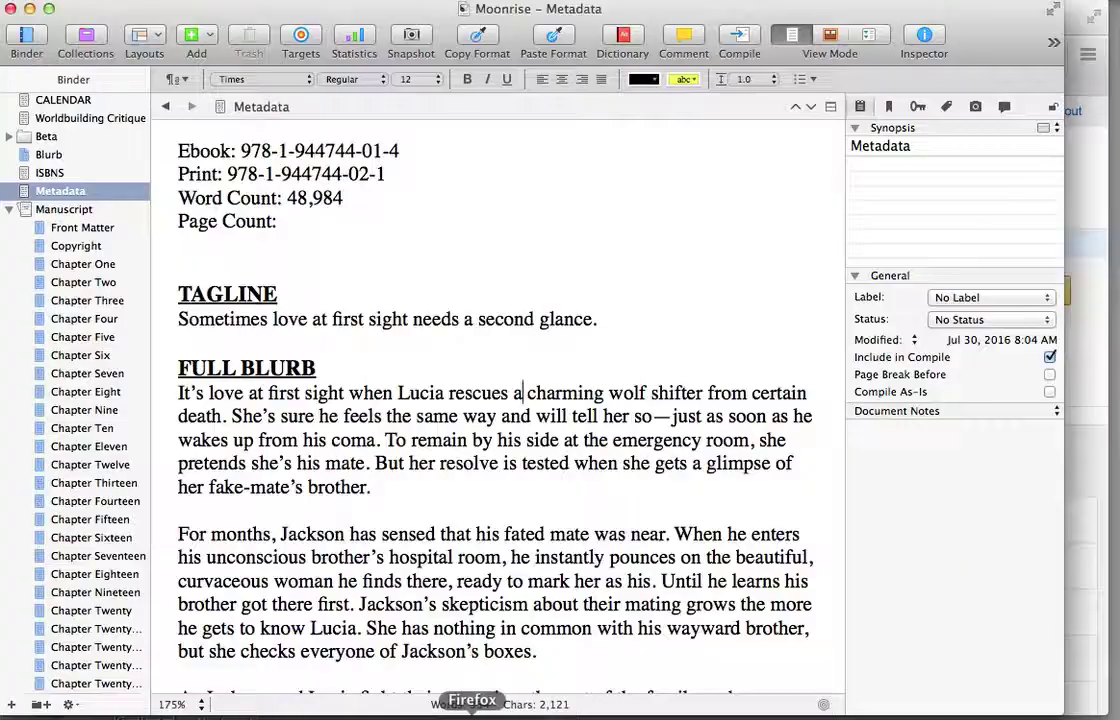
Switch to Firefox, sign in to Kindle Direct Publishing and look through the books on the bookshelf
left_click(472, 714)
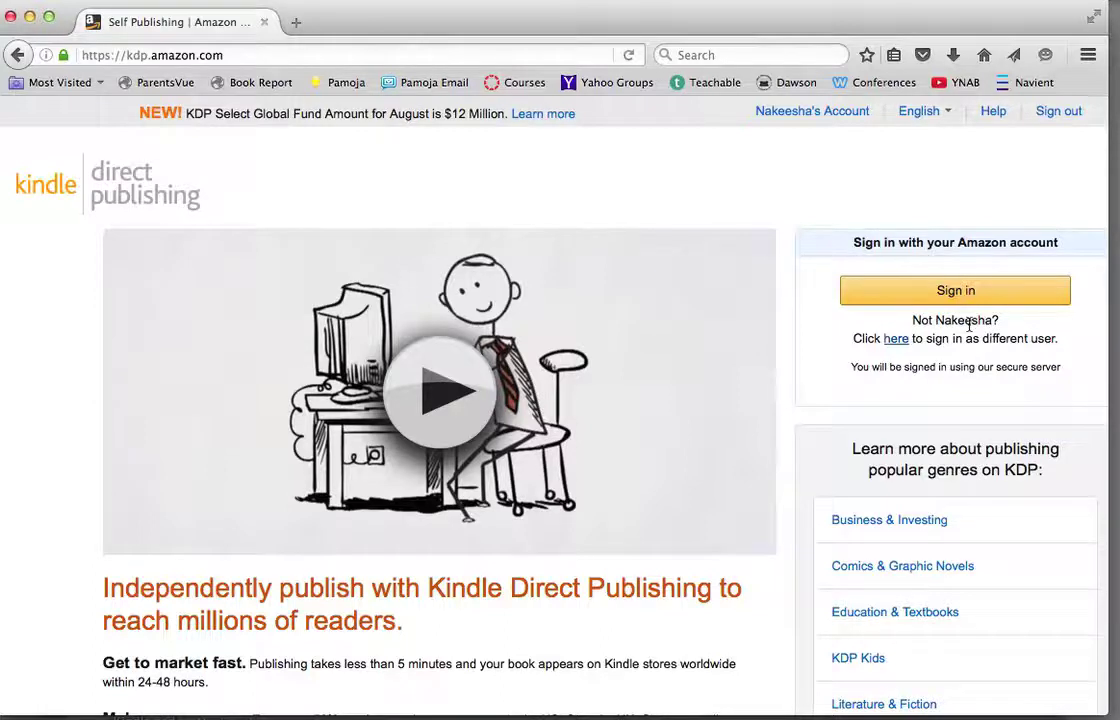
left_click(988, 302)
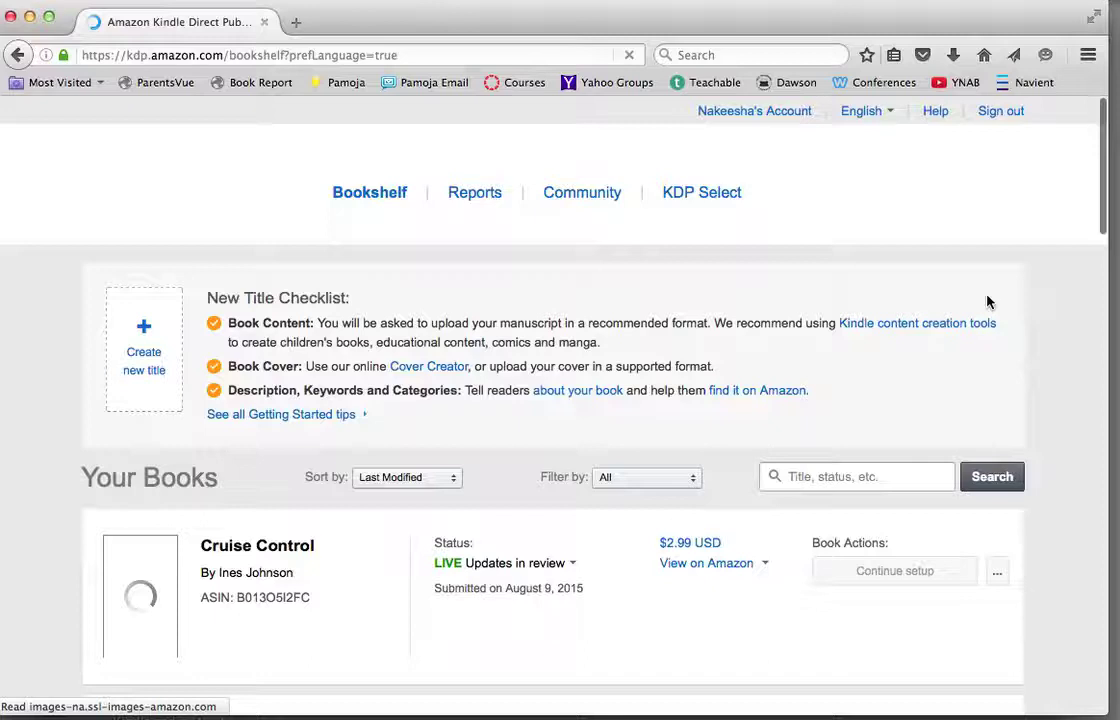
scroll(988, 302, "down", 15)
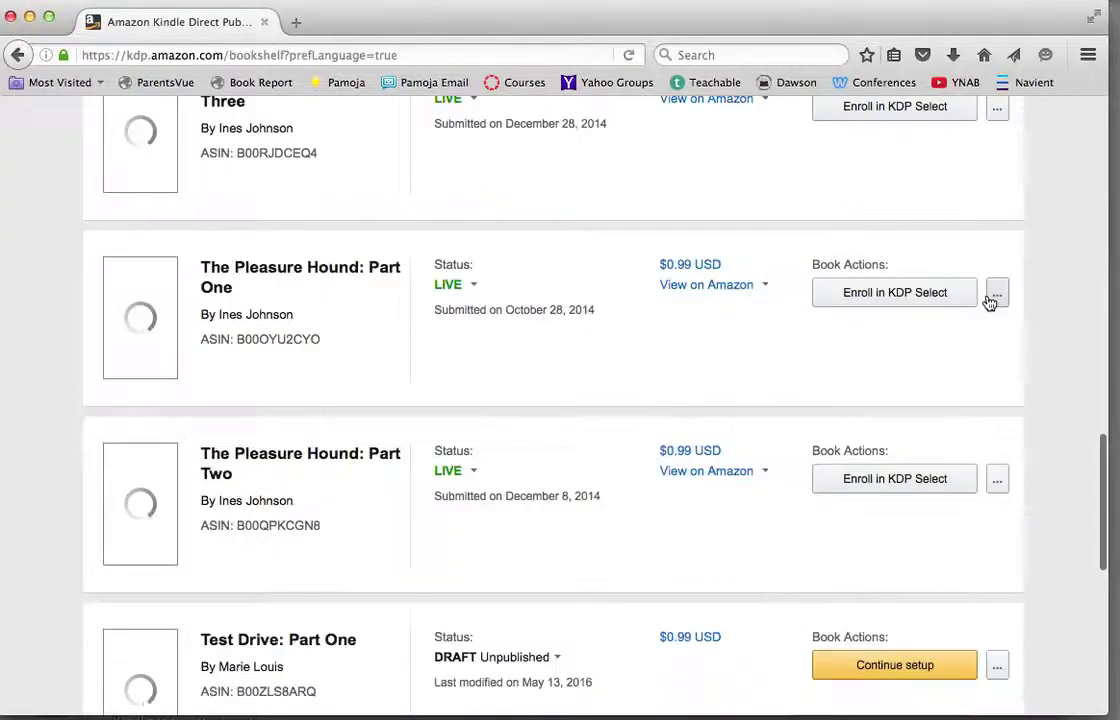
left_click(996, 293)
scroll(412, 332, "up", 15)
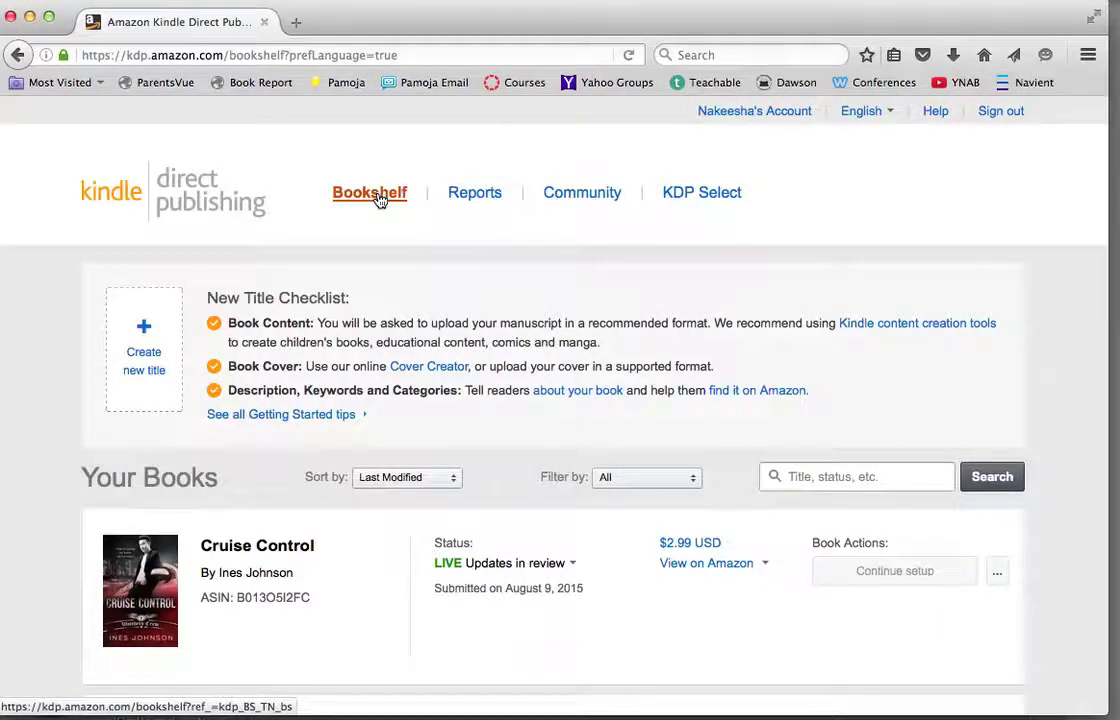
Create a new title and review the KDP Select enrollment information without enrolling the book
left_click(151, 374)
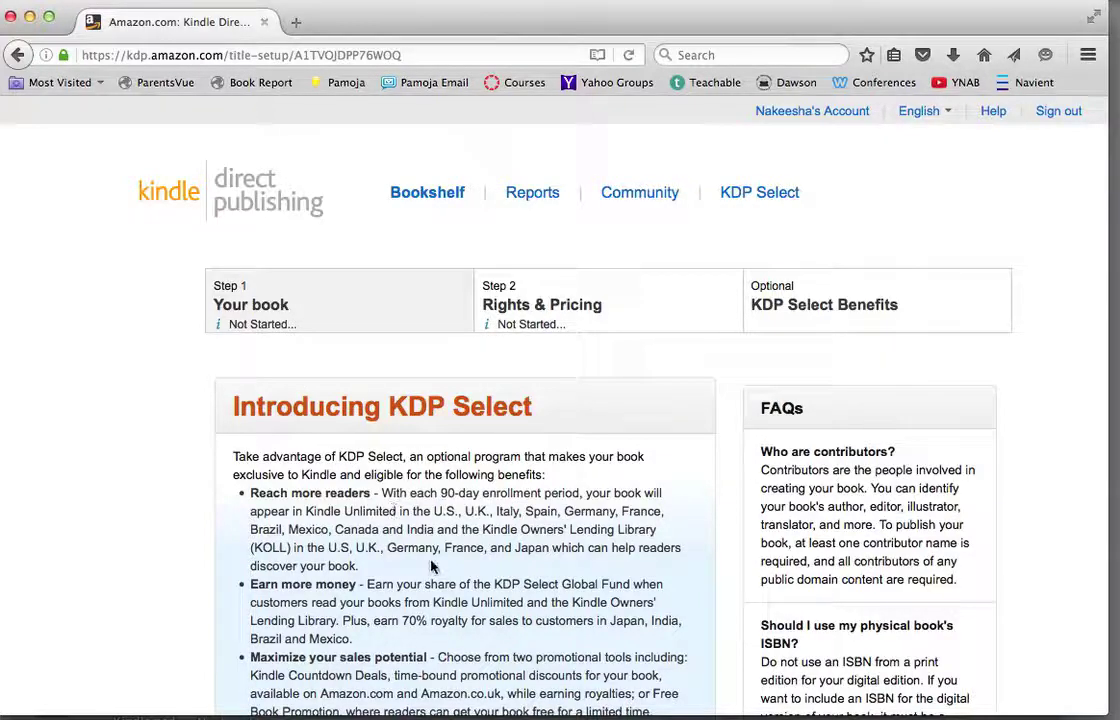
scroll(431, 566, "down", 3)
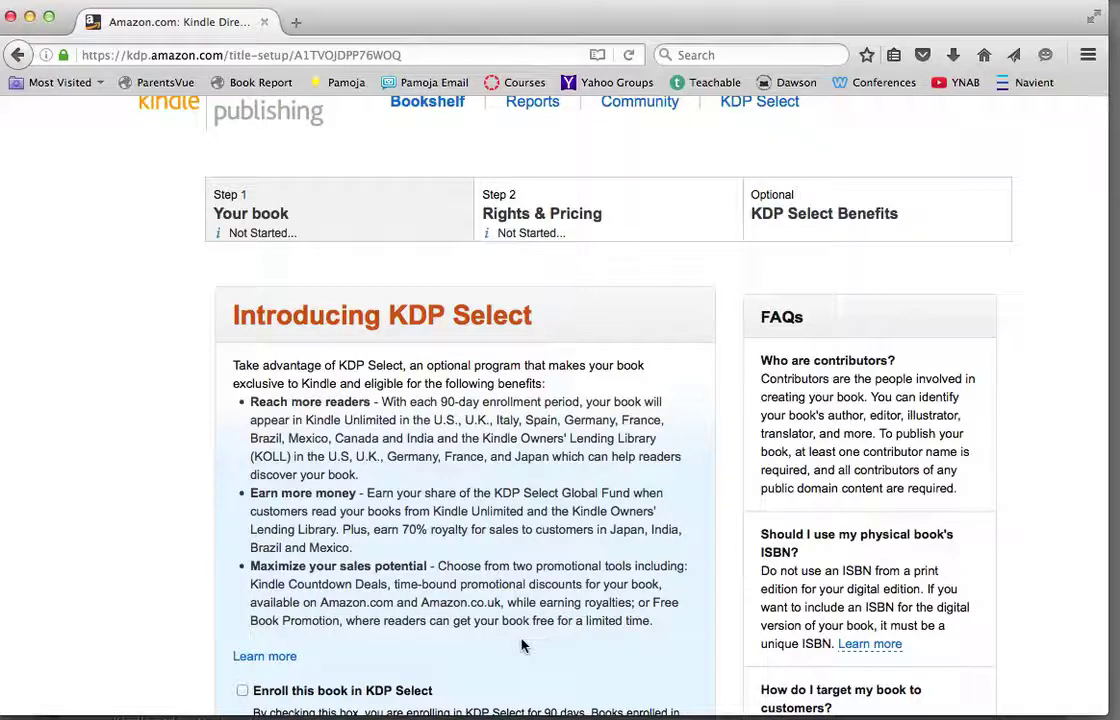
scroll(521, 645, "down", 3)
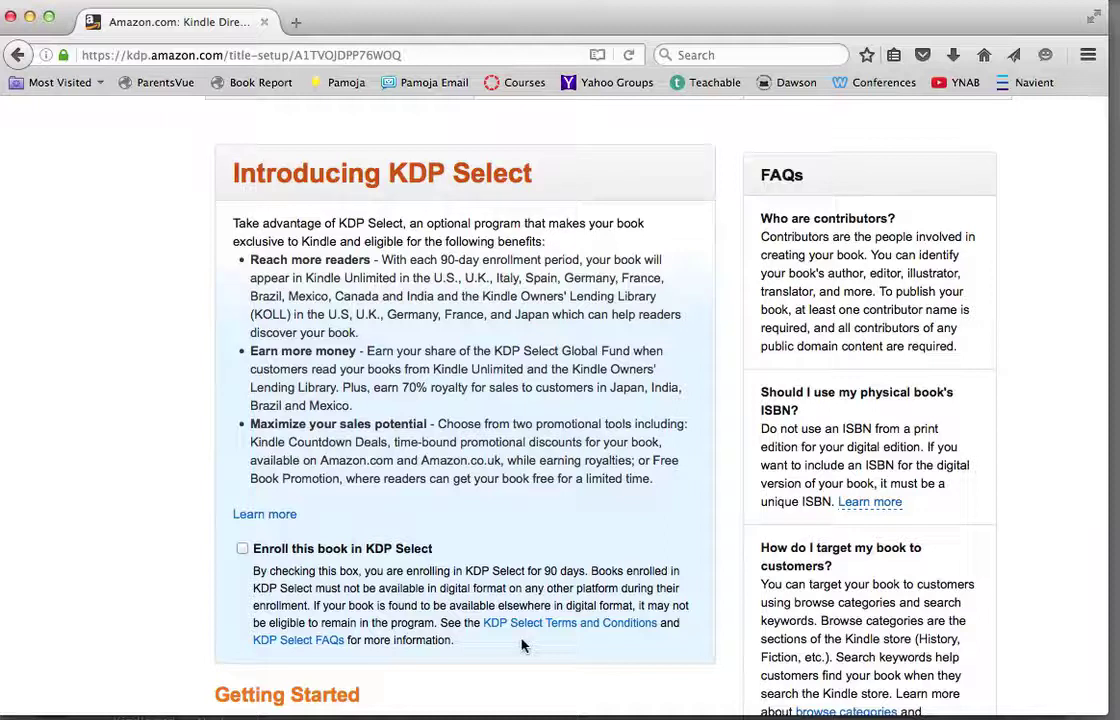
scroll(521, 645, "down", 3)
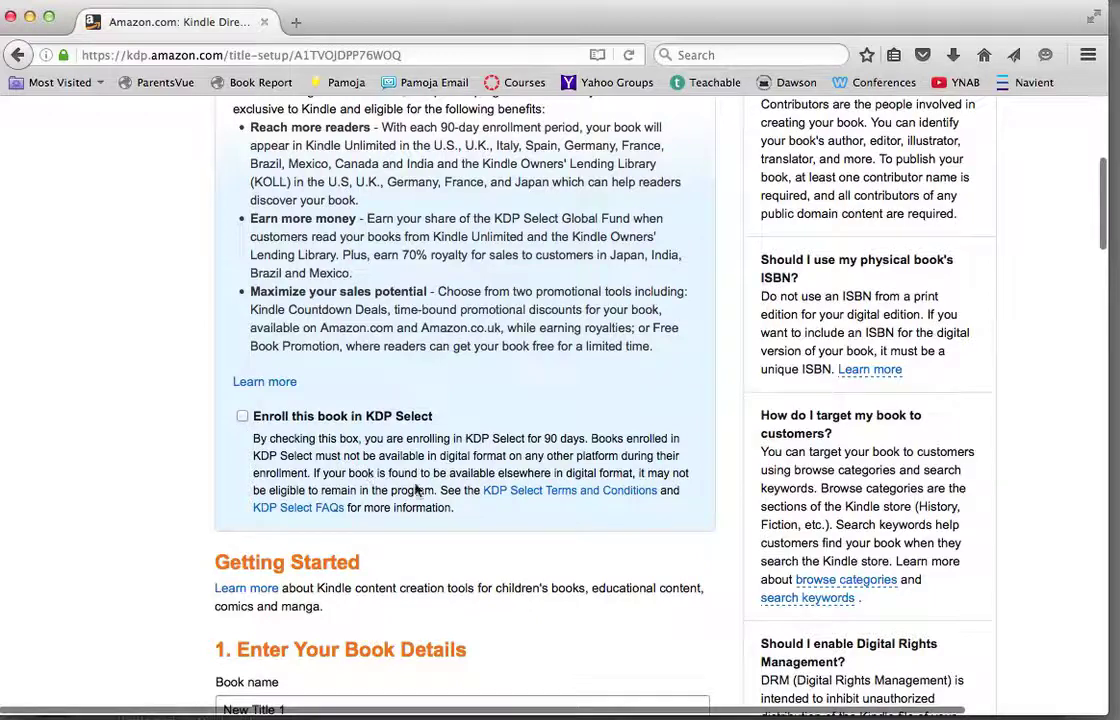
scroll(672, 466, "down", 1)
right_click(672, 466)
key("Escape")
Set the book name to "Moonrise" in the book details and leave the optional subtitle blank
scroll(612, 528, "down", 8)
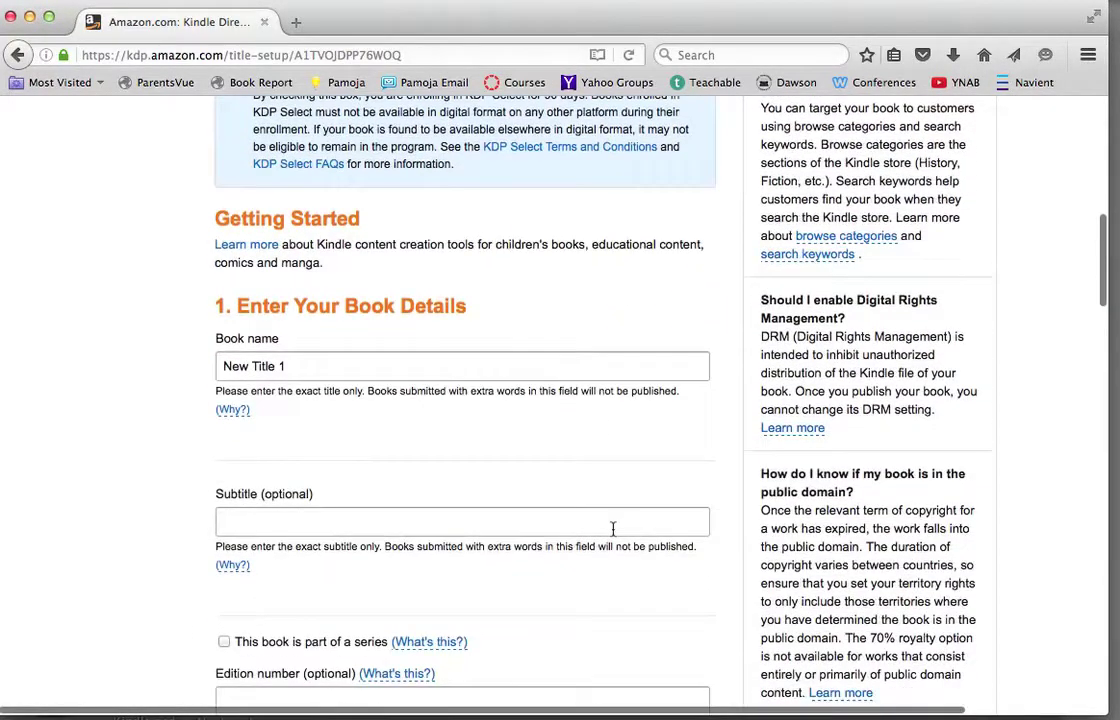
scroll(612, 528, "down", 2)
left_click(302, 280)
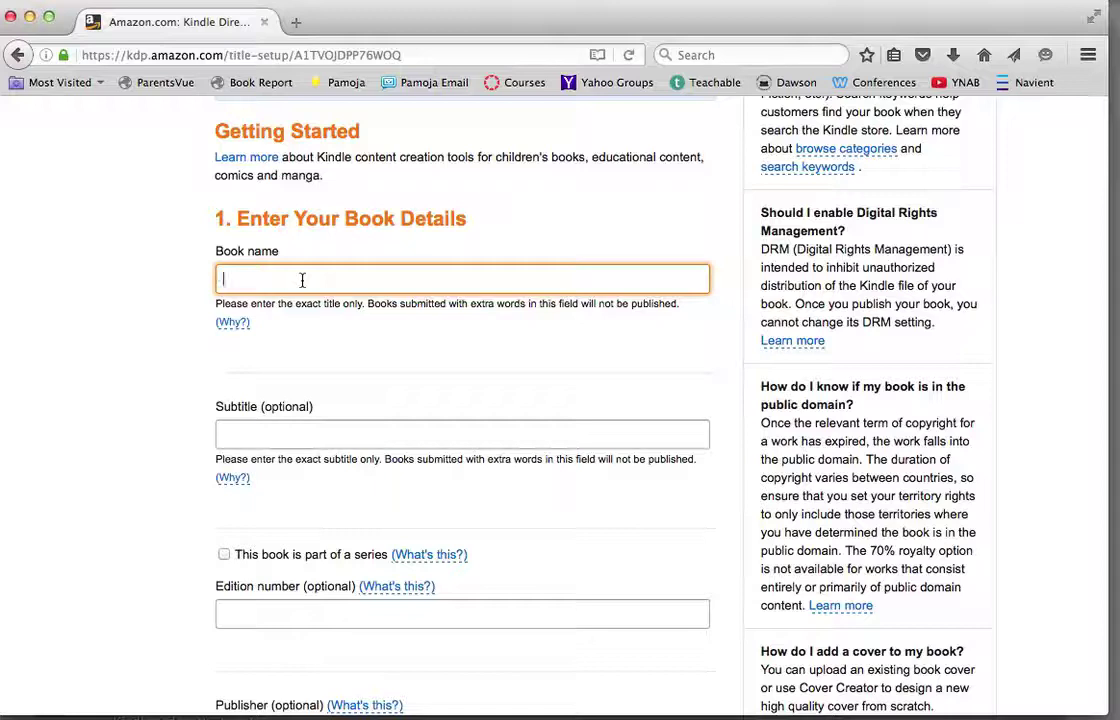
type("Moonrise")
scroll(423, 415, "down", 2)
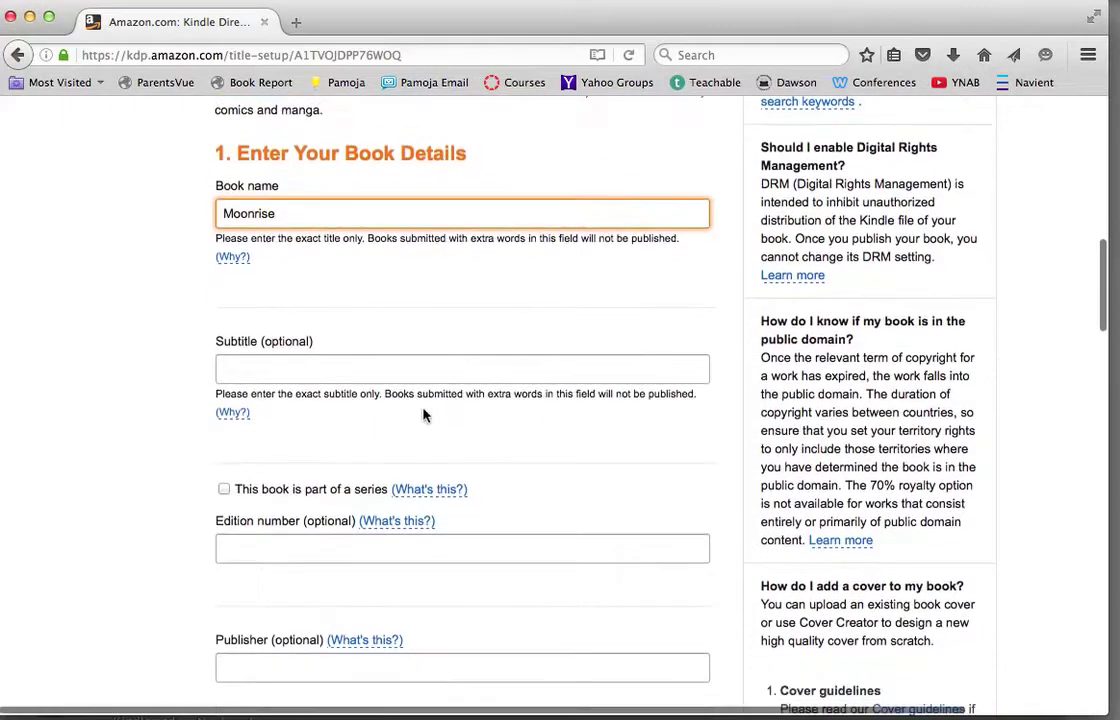
scroll(423, 415, "down", 1)
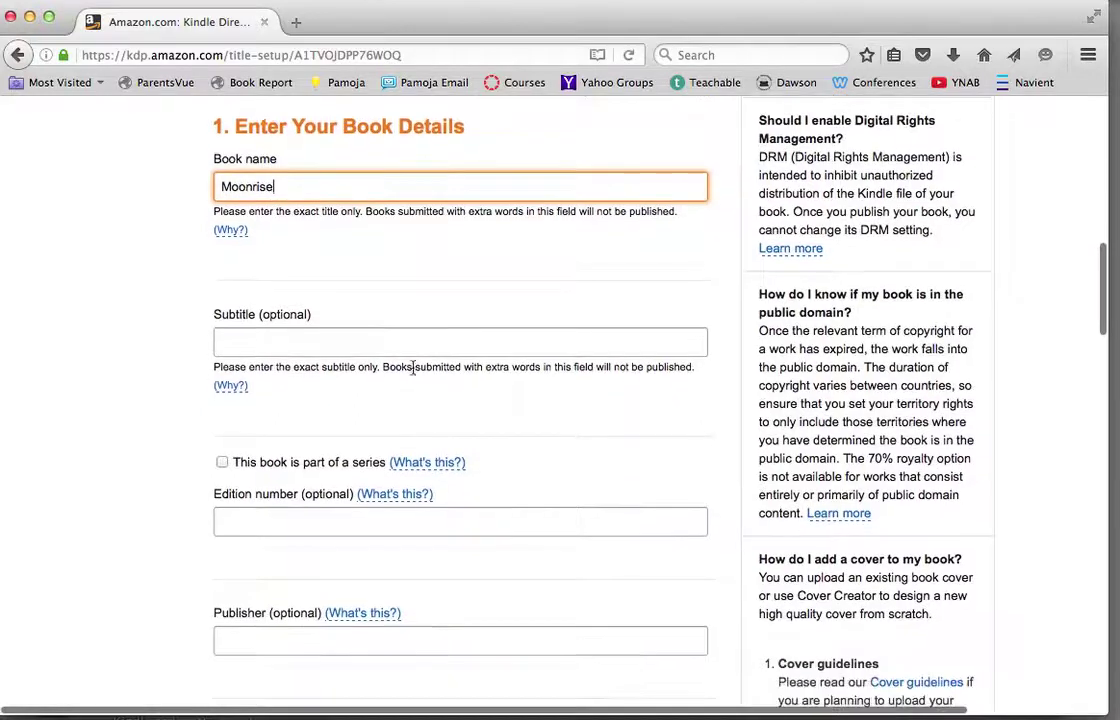
left_click(401, 341)
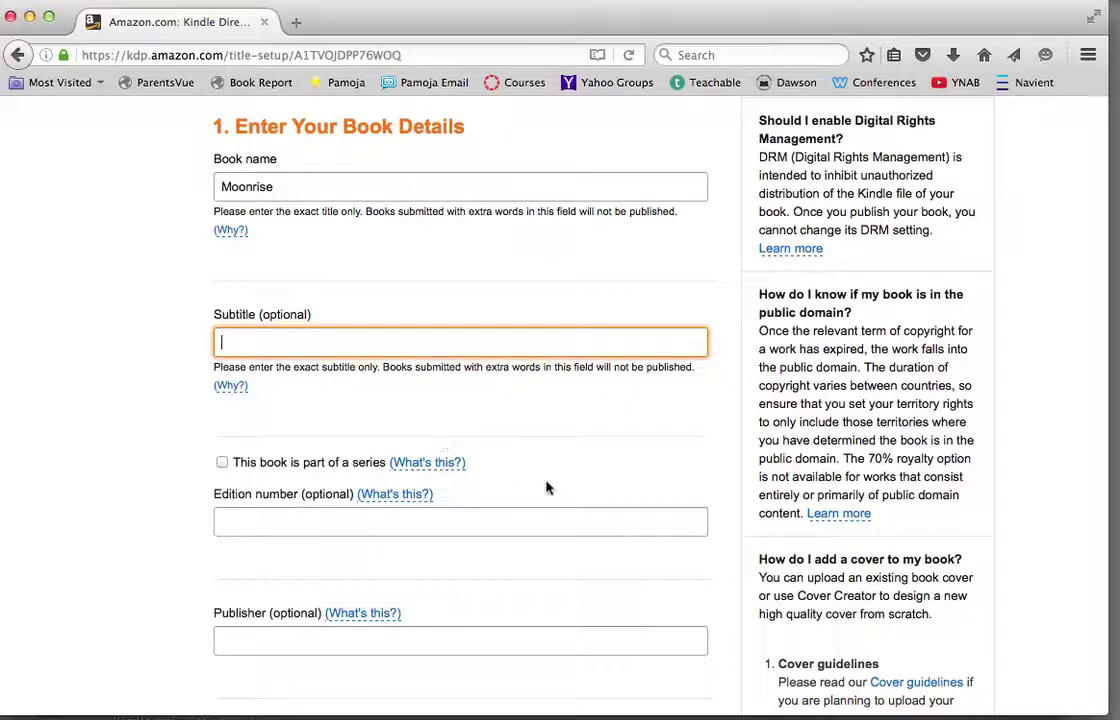
Mark the book as part of a series and enter "Moonkind Series" as the series title, leaving the volume empty
scroll(548, 494, "down", 3)
scroll(548, 494, "down", 1)
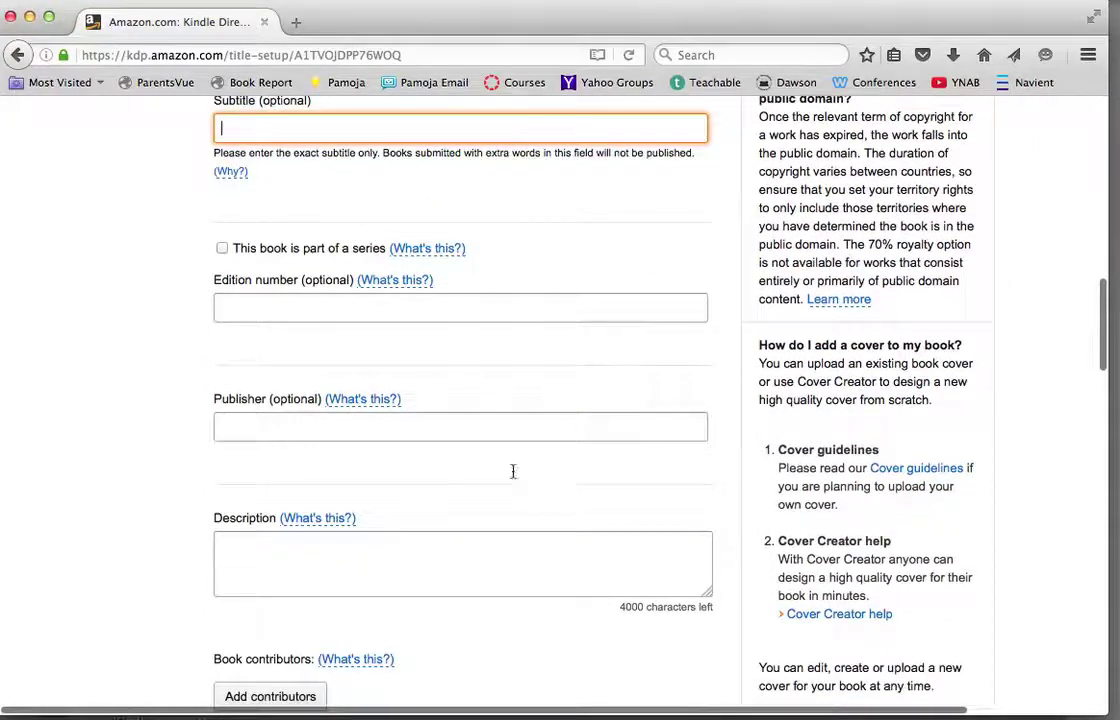
left_click(222, 249)
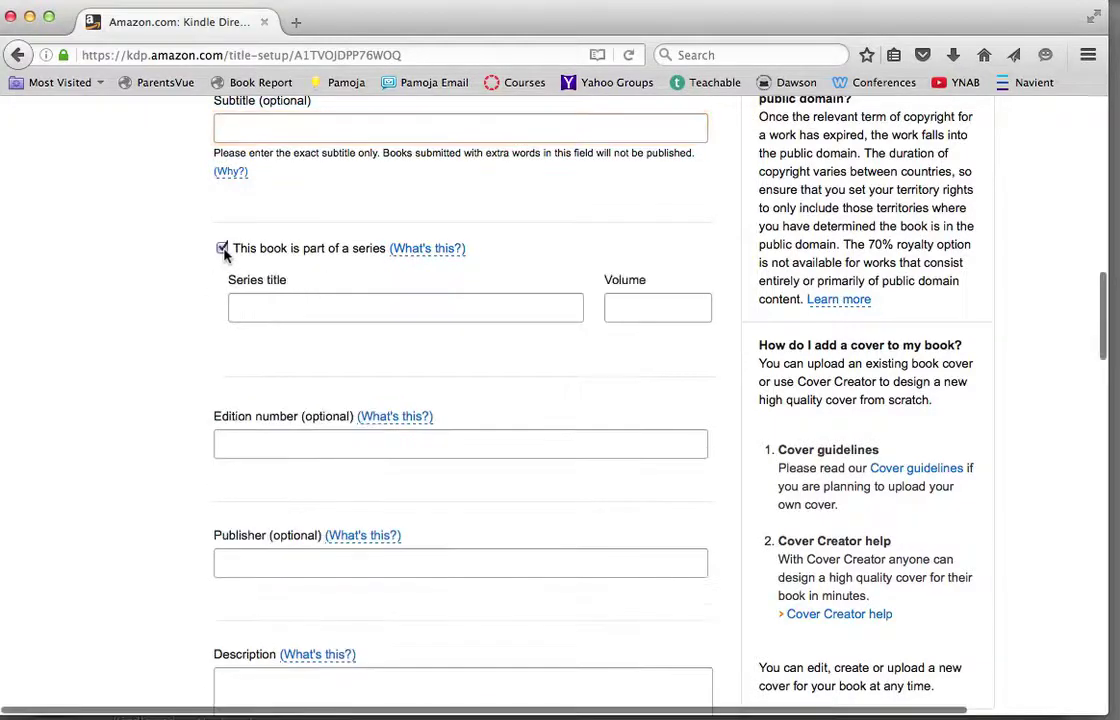
left_click(279, 310)
type("Mo")
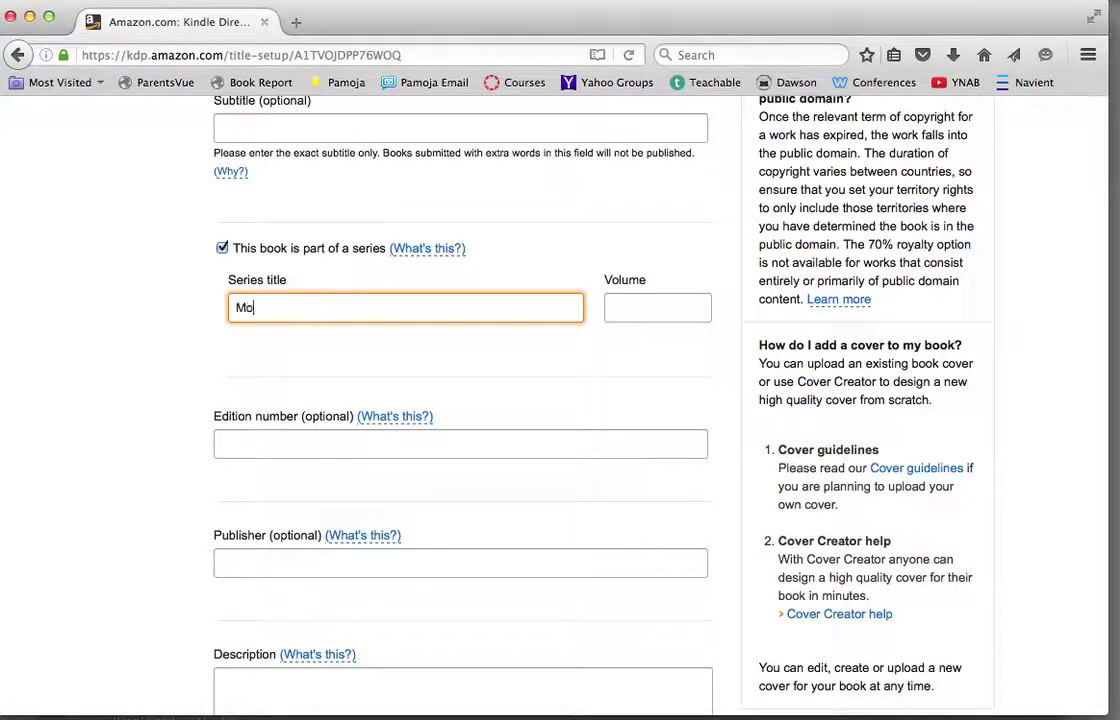
type("onkind Series")
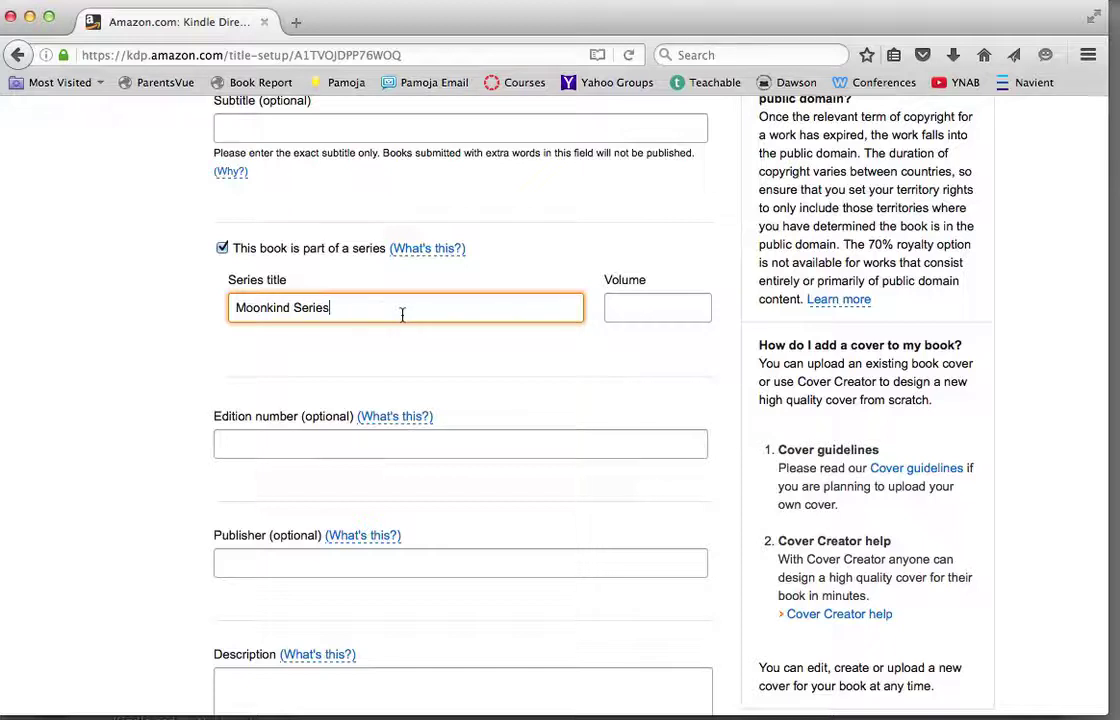
left_click(649, 312)
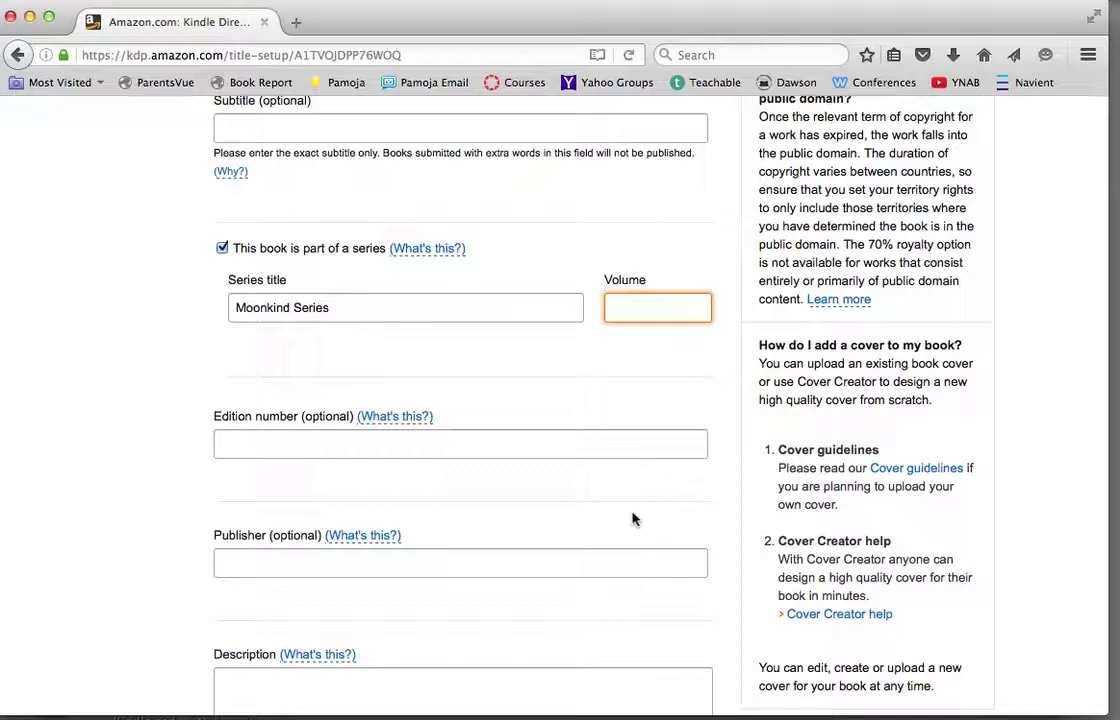
Leave the edition number blank and enter "Heartspell, LLC" as the publisher
scroll(590, 475, "down", 2)
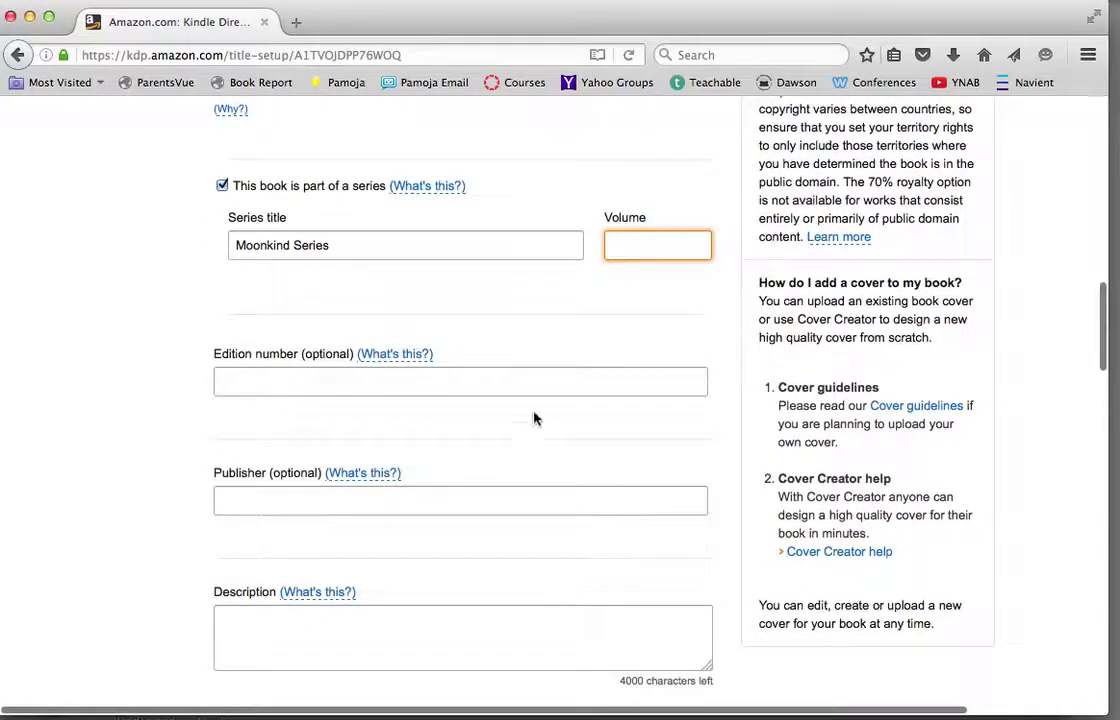
left_click(503, 374)
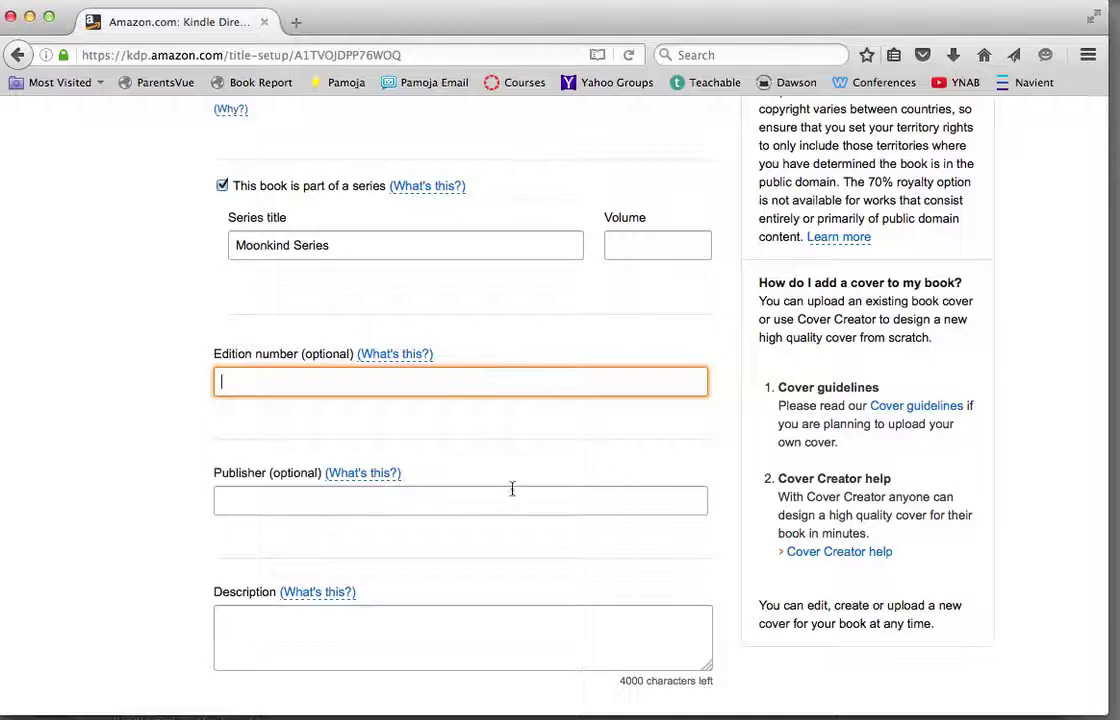
scroll(511, 490, "down", 5)
left_click(415, 300)
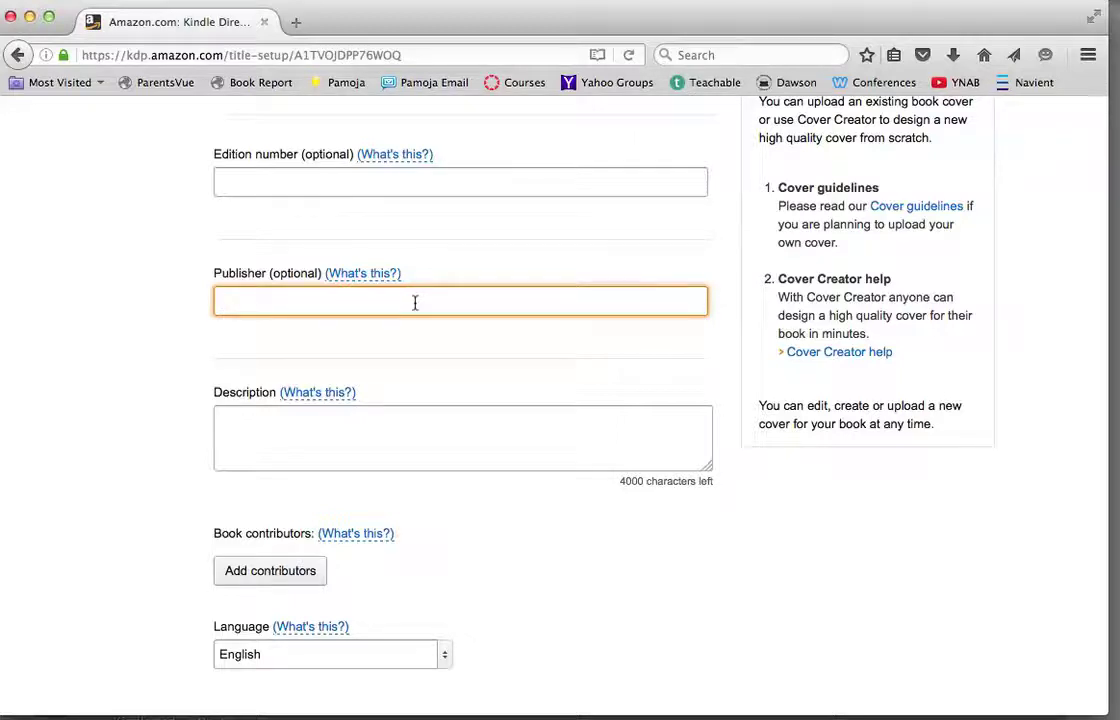
type("Heartspell LLC")
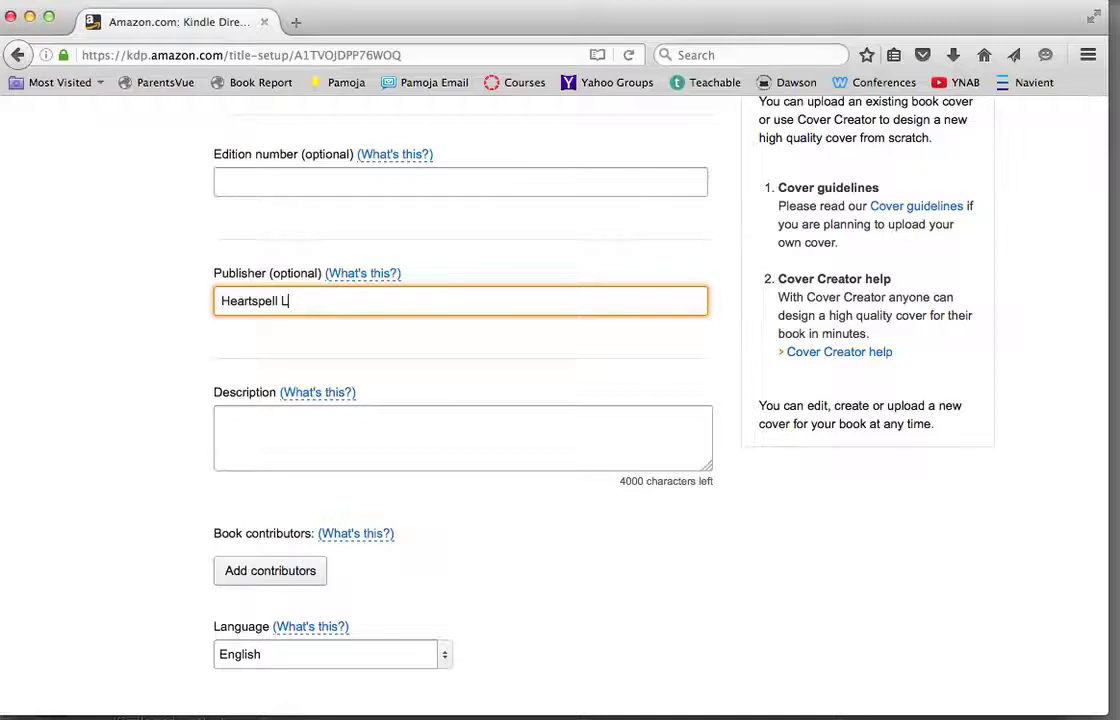
key("BackSpace")
type(",")
Copy the text from the tagline through the sales pitch in Scrivener's Metadata document and paste it into the book's Description in Firefox
left_click(457, 449)
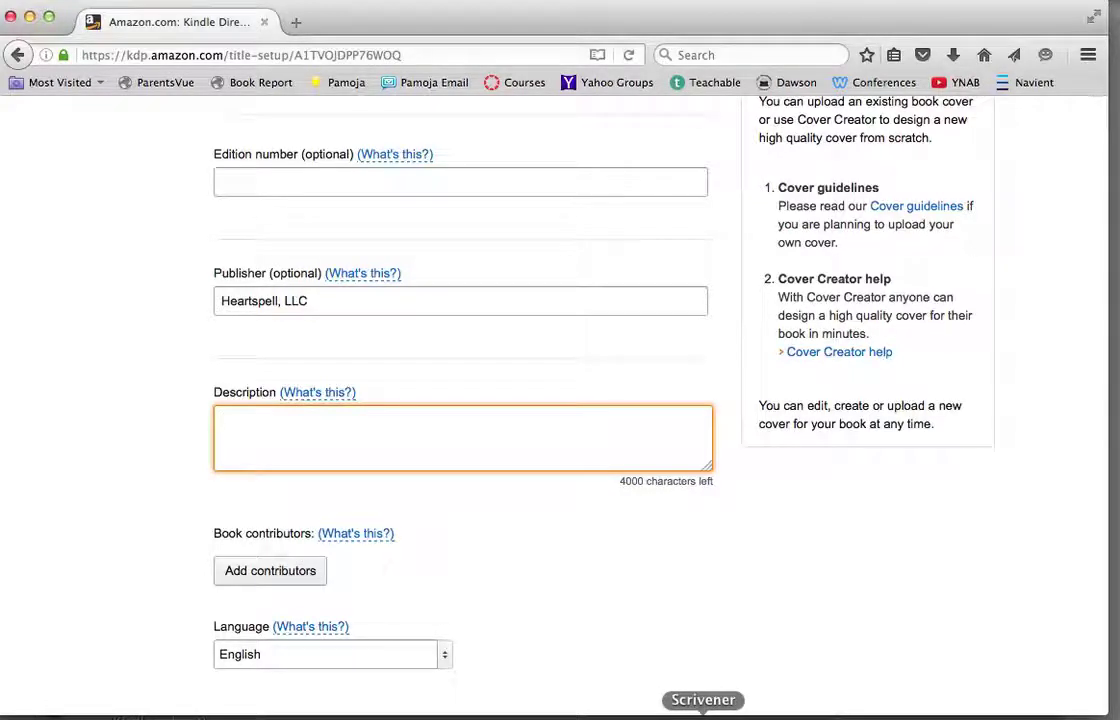
left_click(703, 714)
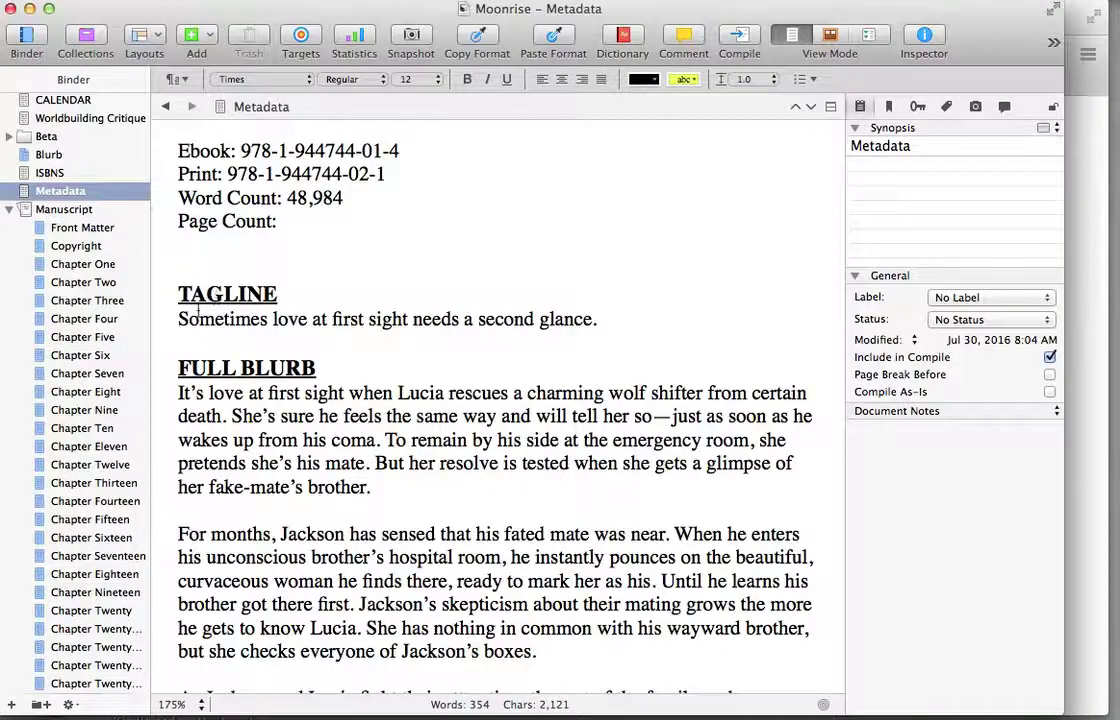
left_click_drag(172, 318, 433, 568)
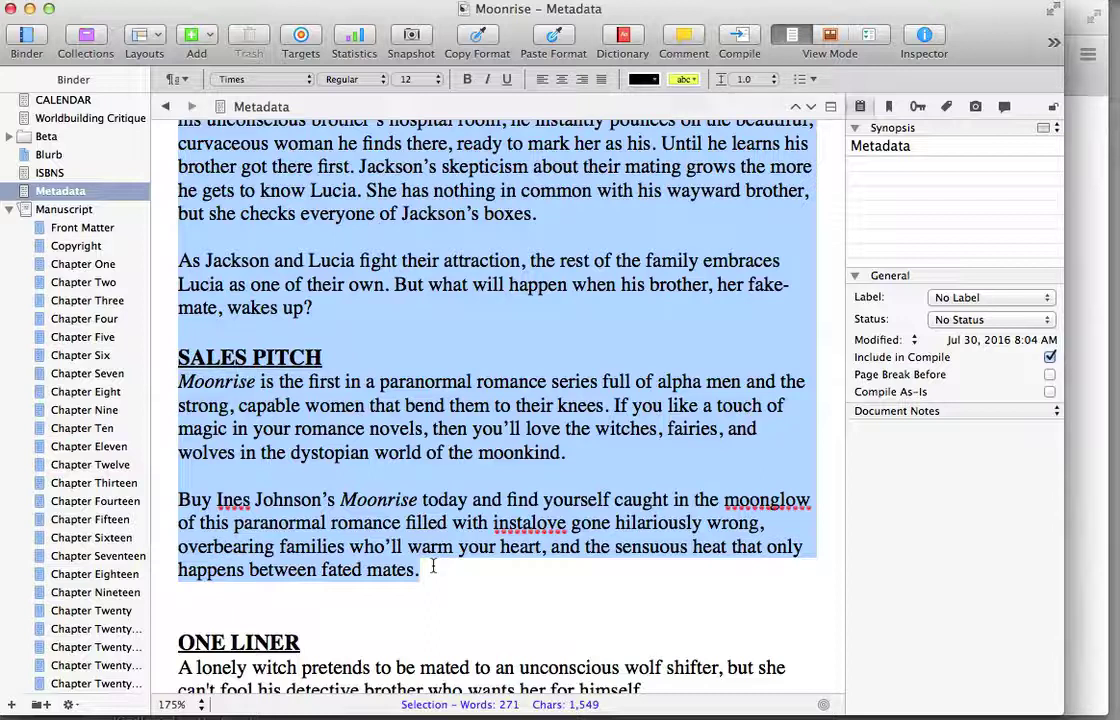
left_click(472, 712)
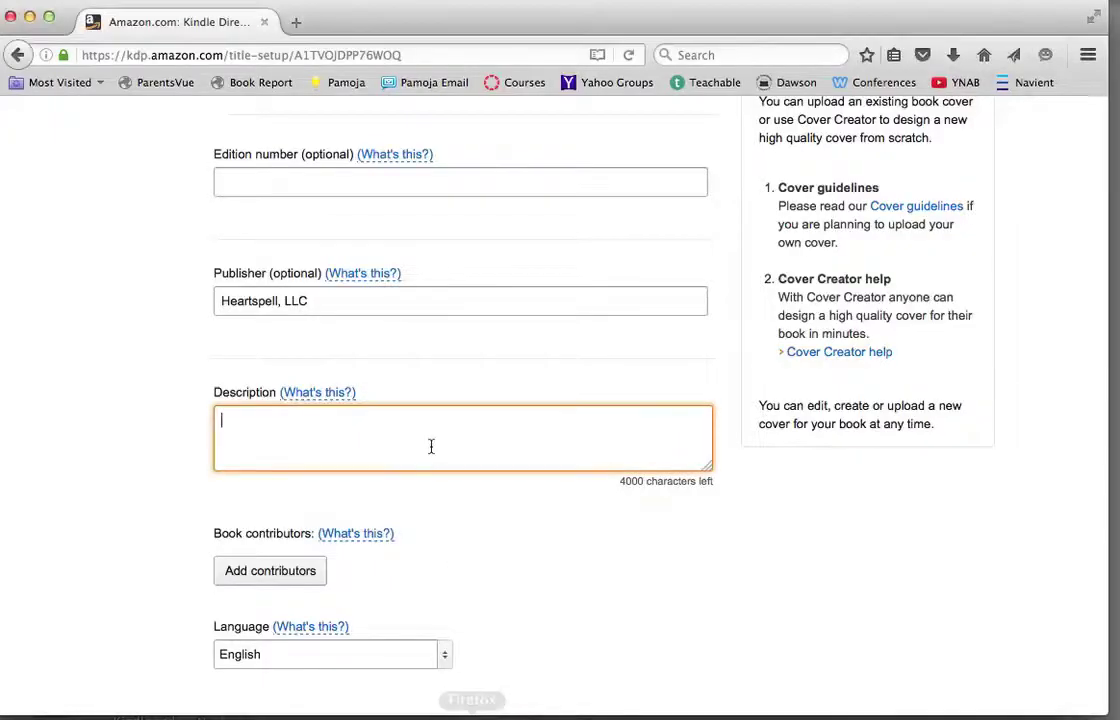
key("super+v")
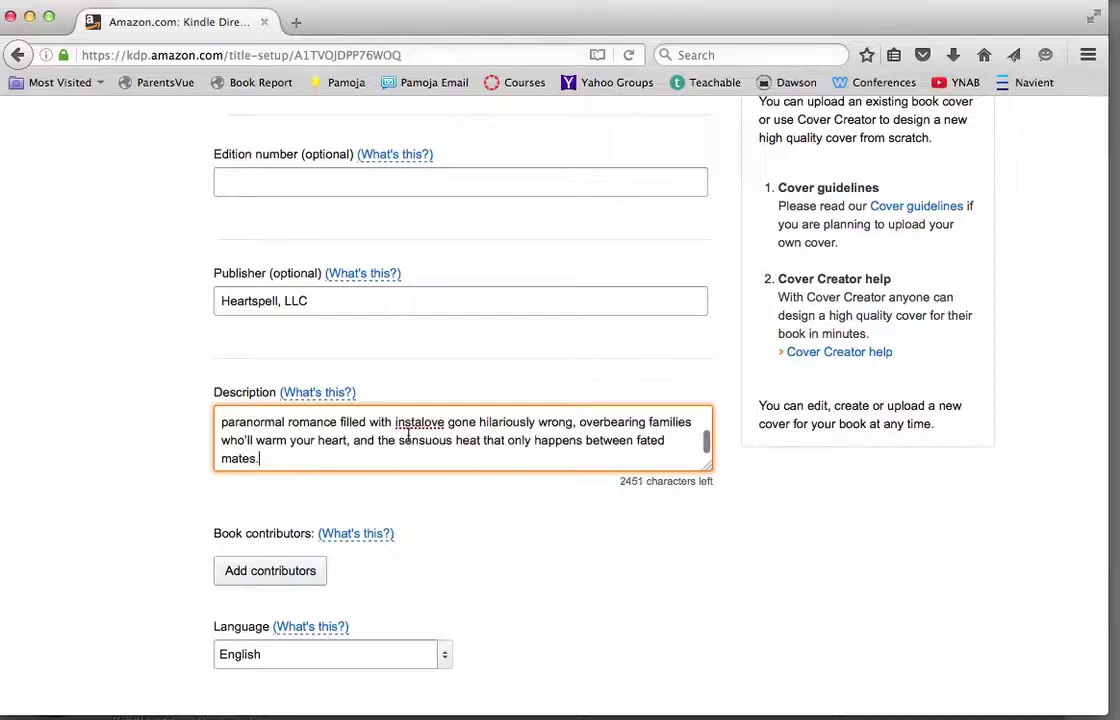
scroll(408, 435, "up", 10)
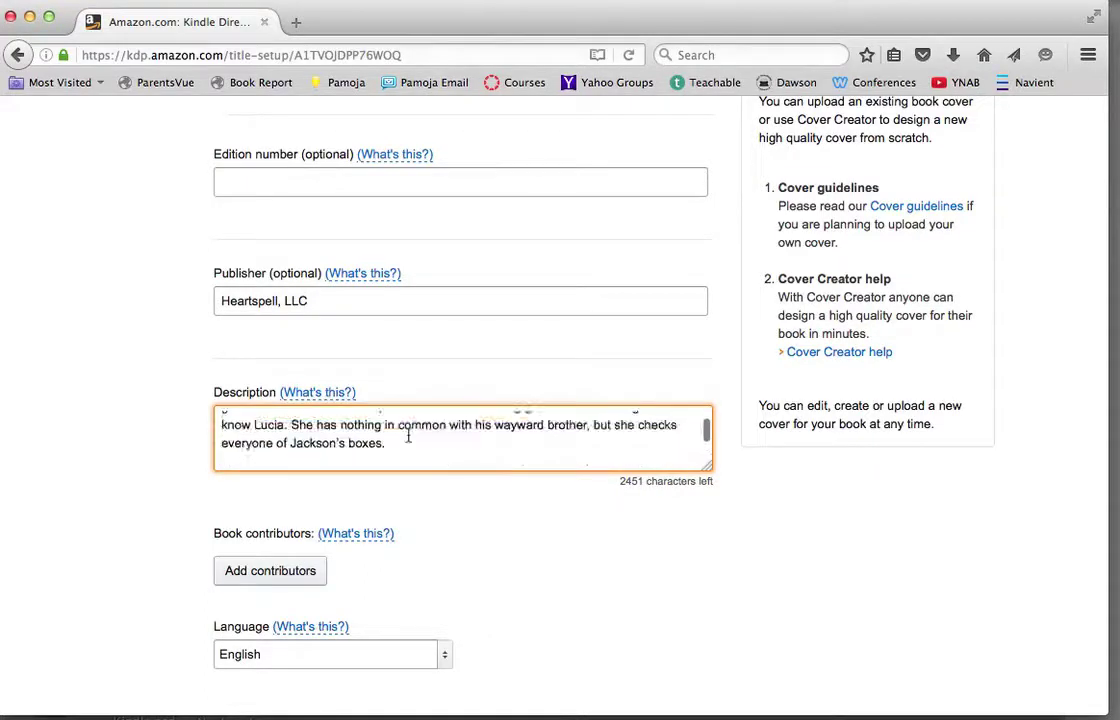
Wrap the tagline at the start of the Description in bold and italic HTML tags, <b><i> before it and </i></b> after it
left_click(222, 420)
type("<")
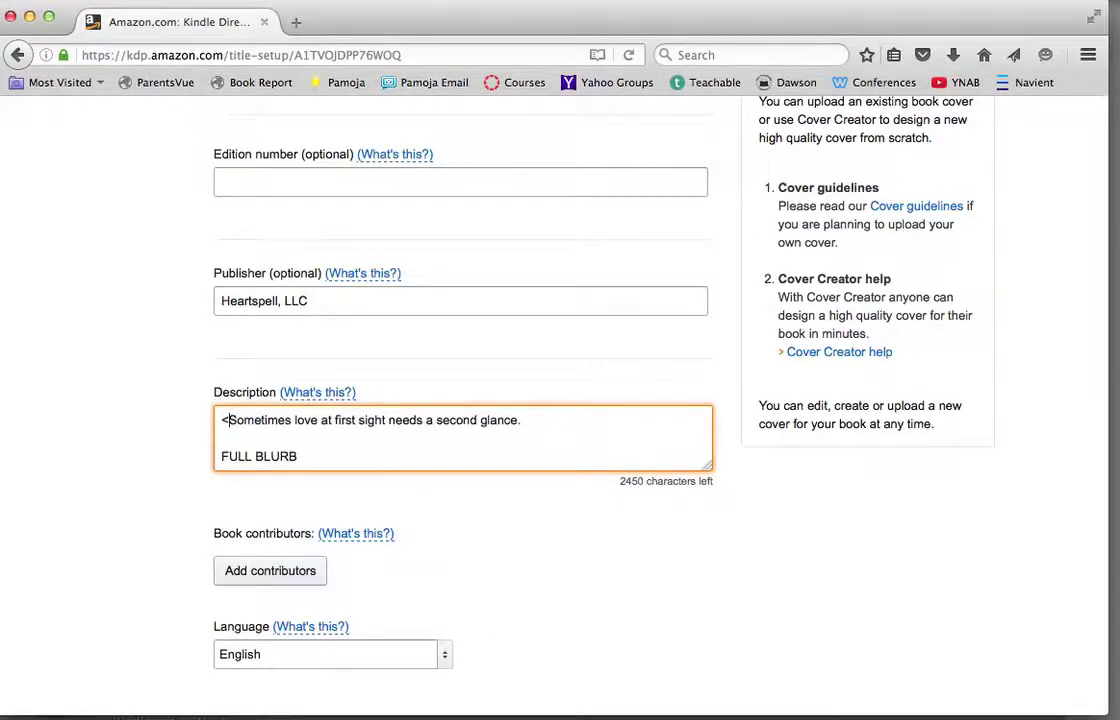
type("b>")
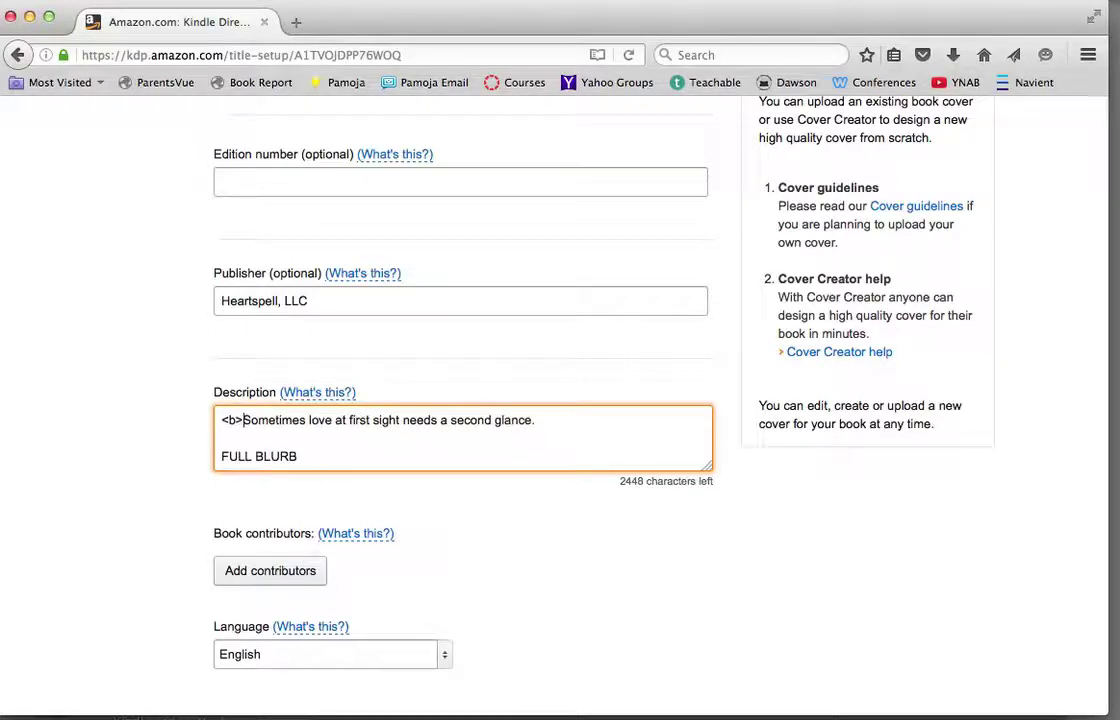
type("<i>")
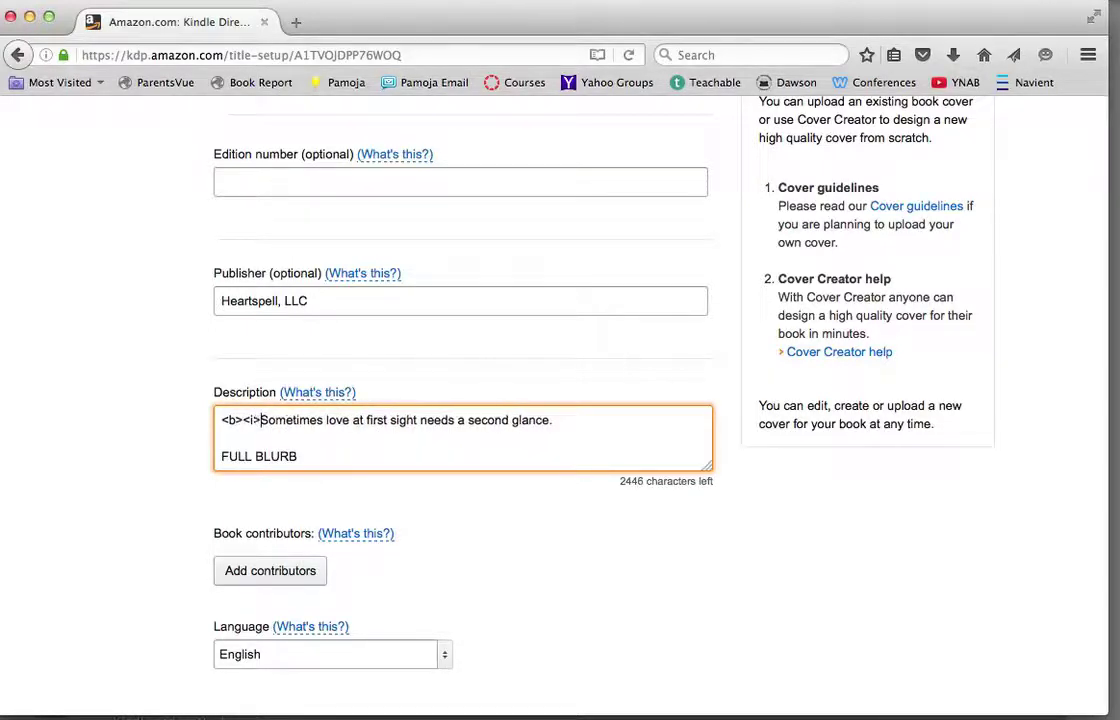
left_click(592, 421)
type("</i></b>")
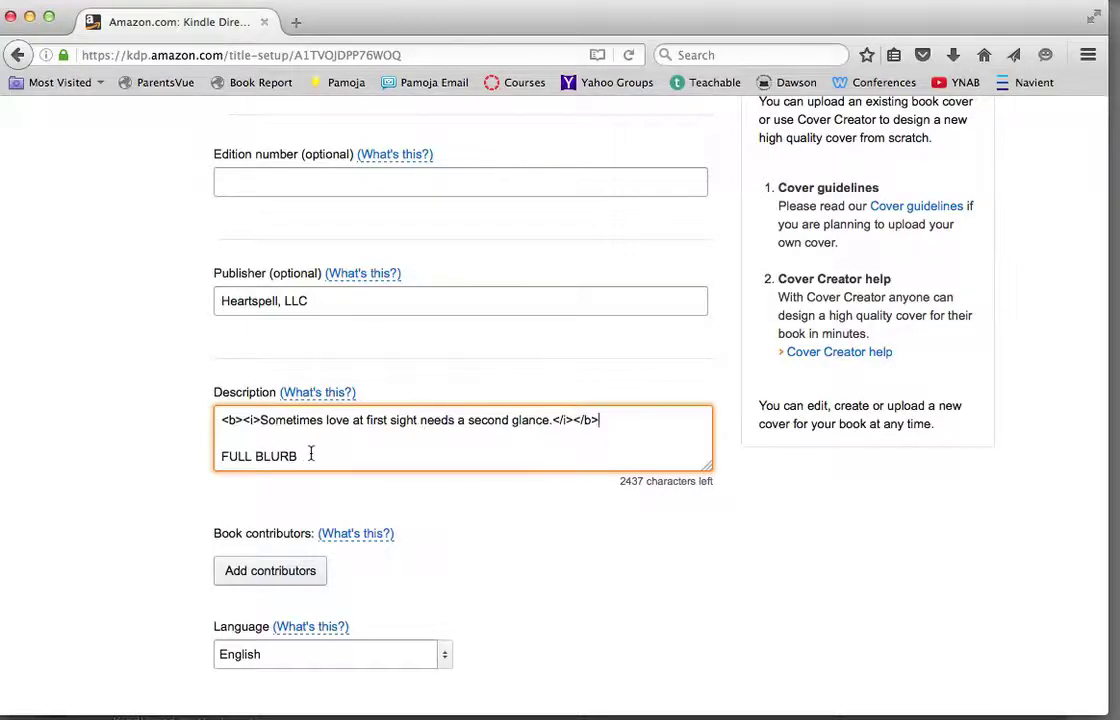
Delete the "FULL BLURB" and "SALES PITCH" heading lines from the Description text
left_click_drag(310, 456, 167, 460)
key("BackSpace")
key("super+v")
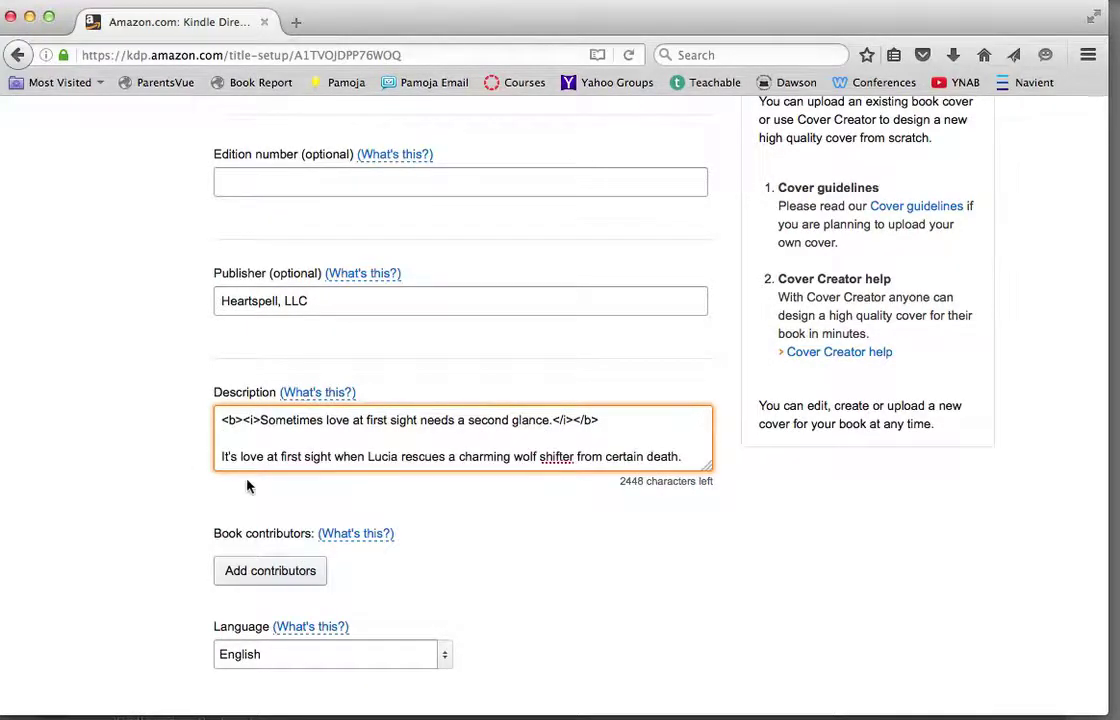
scroll(284, 449, "down", 5)
scroll(284, 449, "down", 5)
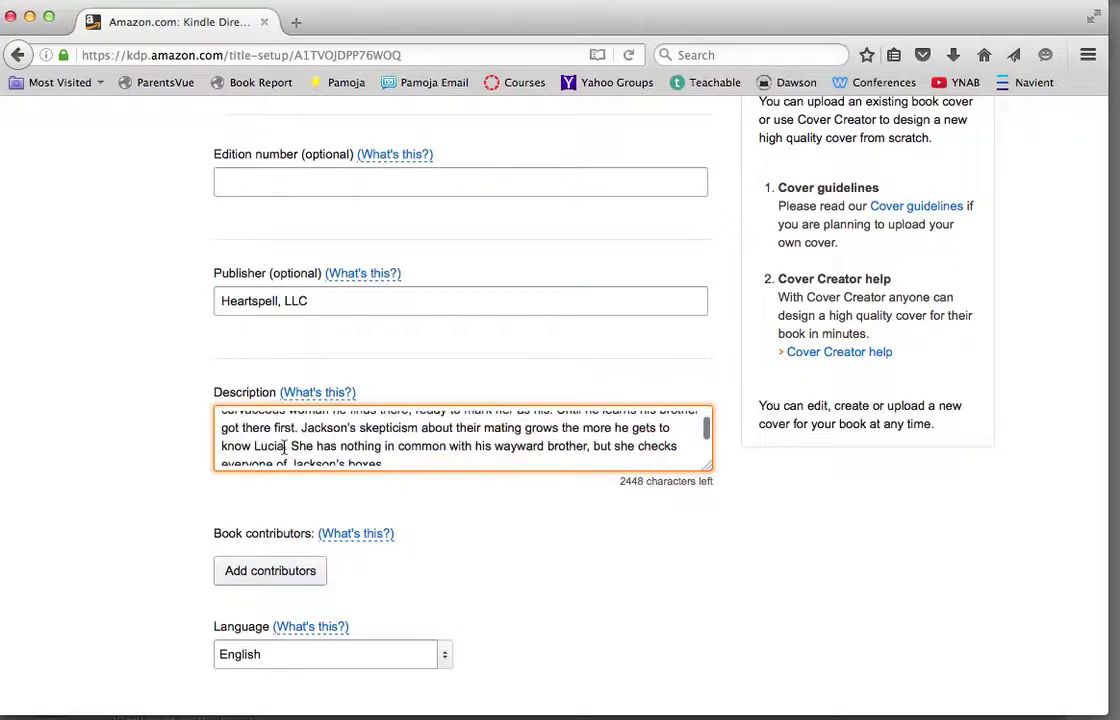
scroll(284, 447, "down", 5)
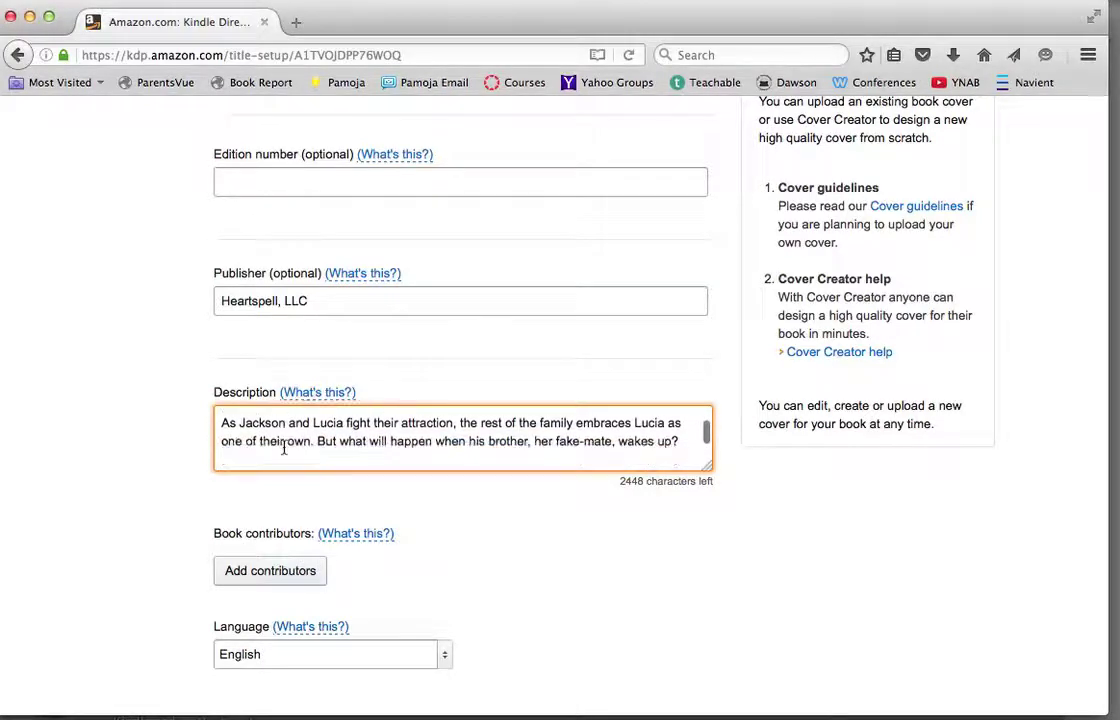
left_click(312, 429)
key("shift+alt+Left")
key("shift+alt+Left")
key("BackSpace")
Wrap the title Moonrise in <i></i> tags where it opens the sales pitch paragraph of the Description
left_click(222, 437)
type("<")
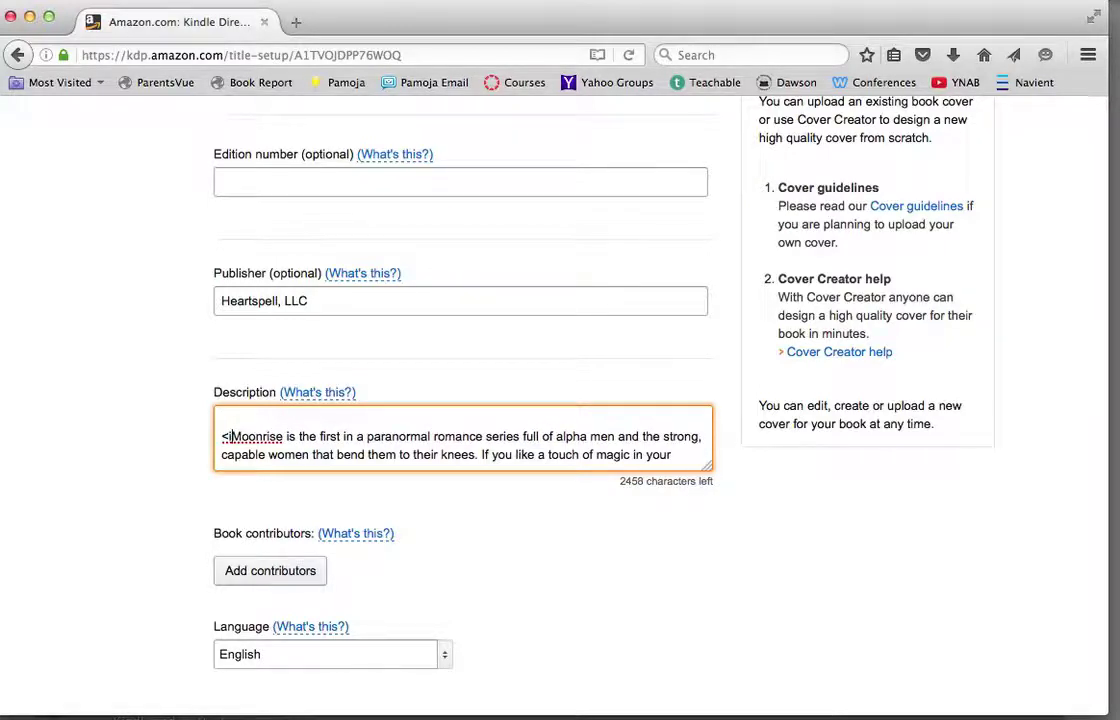
type("i>")
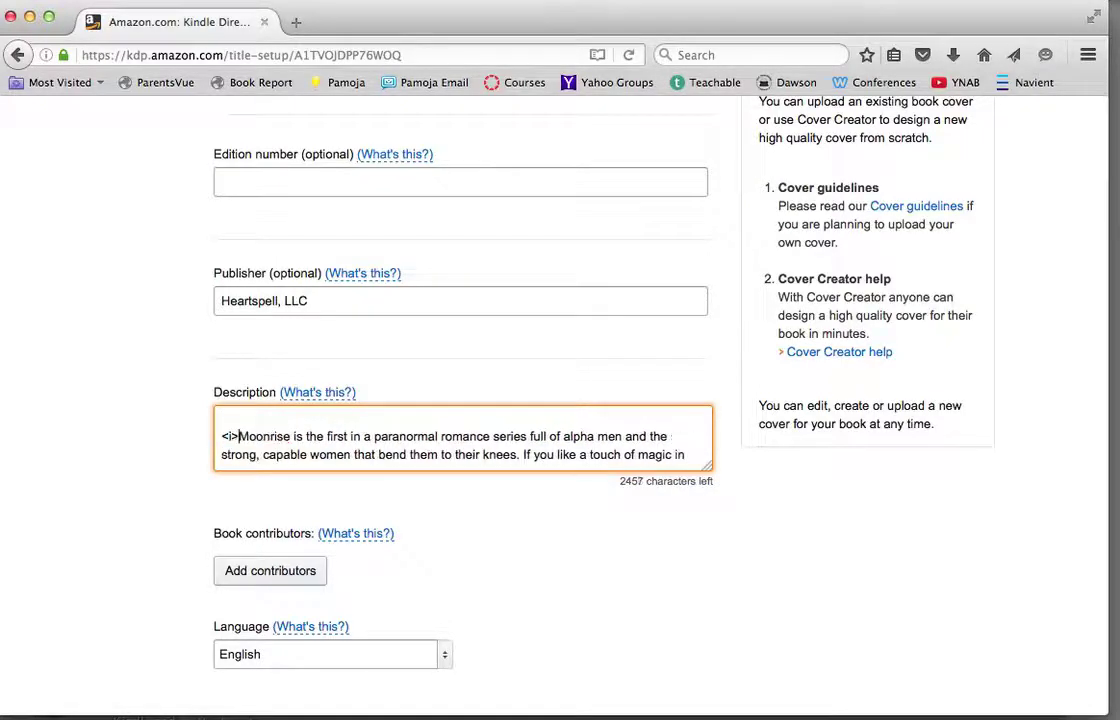
left_click(291, 437)
type("</i")
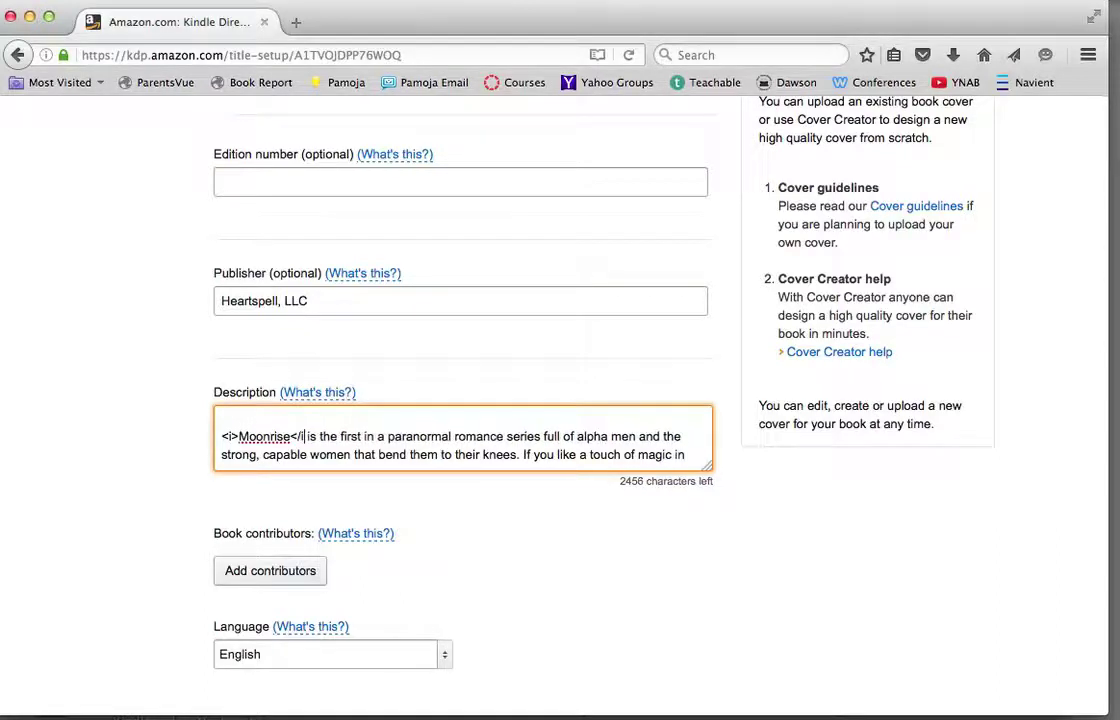
type(">")
Wrap the closing "Buy" paragraph of the Description in <b></b> tags, ending after "fated mates."
scroll(309, 446, "down", 3)
scroll(308, 444, "down", 3)
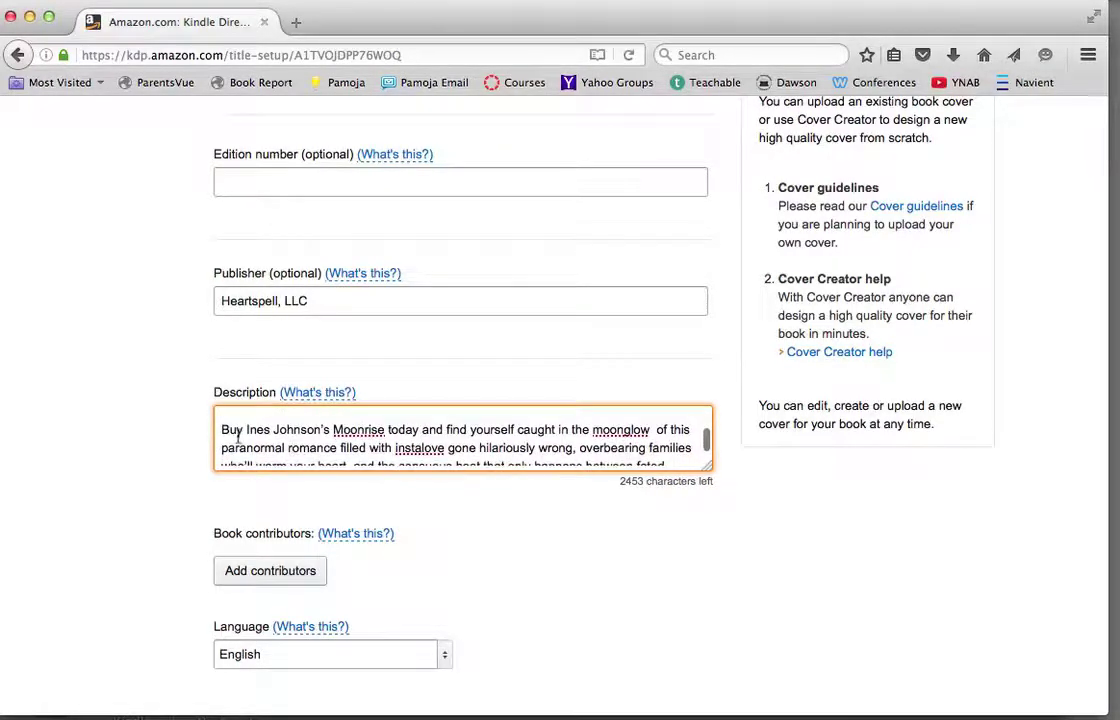
left_click(221, 429)
type("<b>")
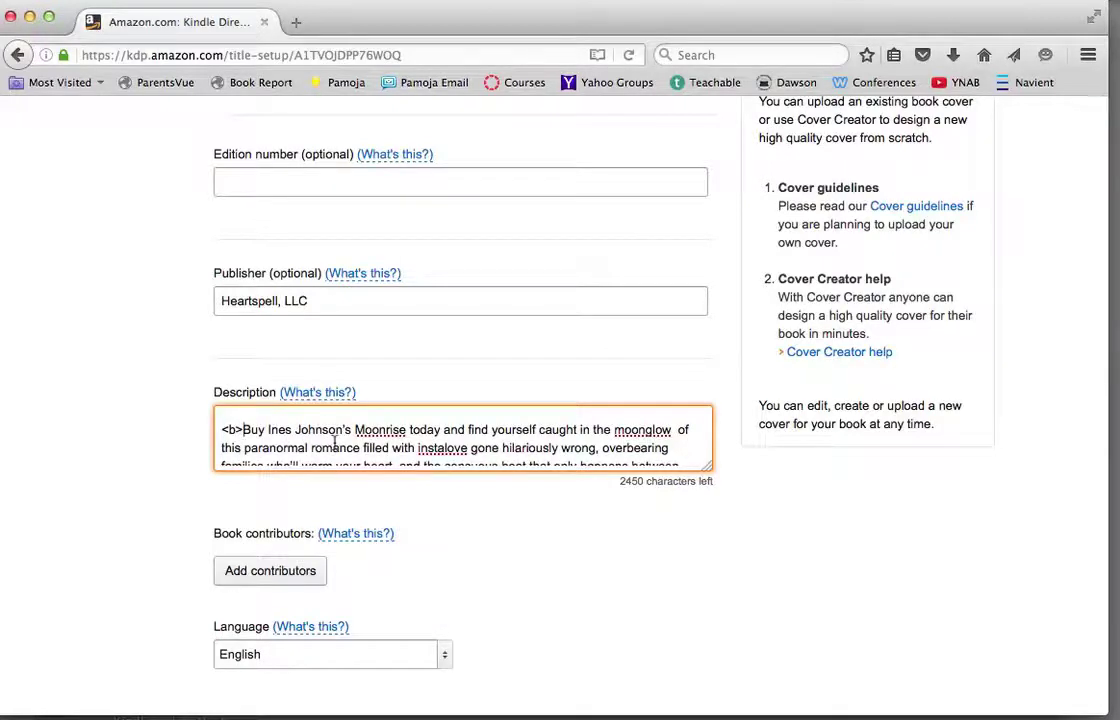
scroll(340, 445, "down", 2)
scroll(340, 452, "down", 2)
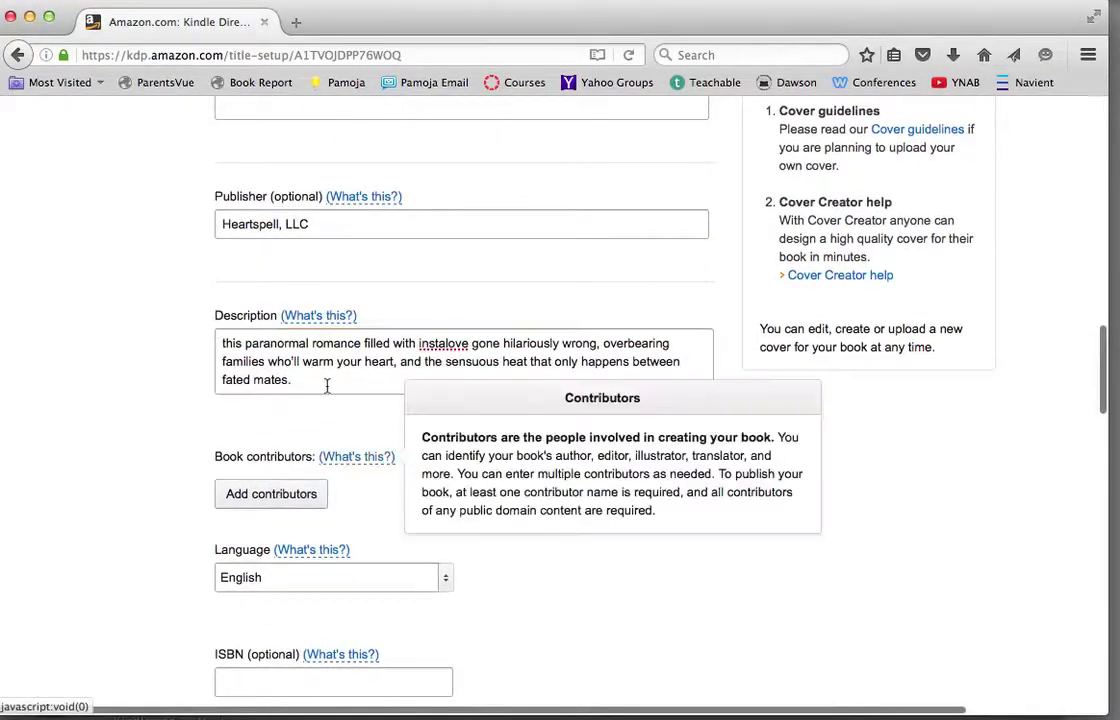
type("</b>")
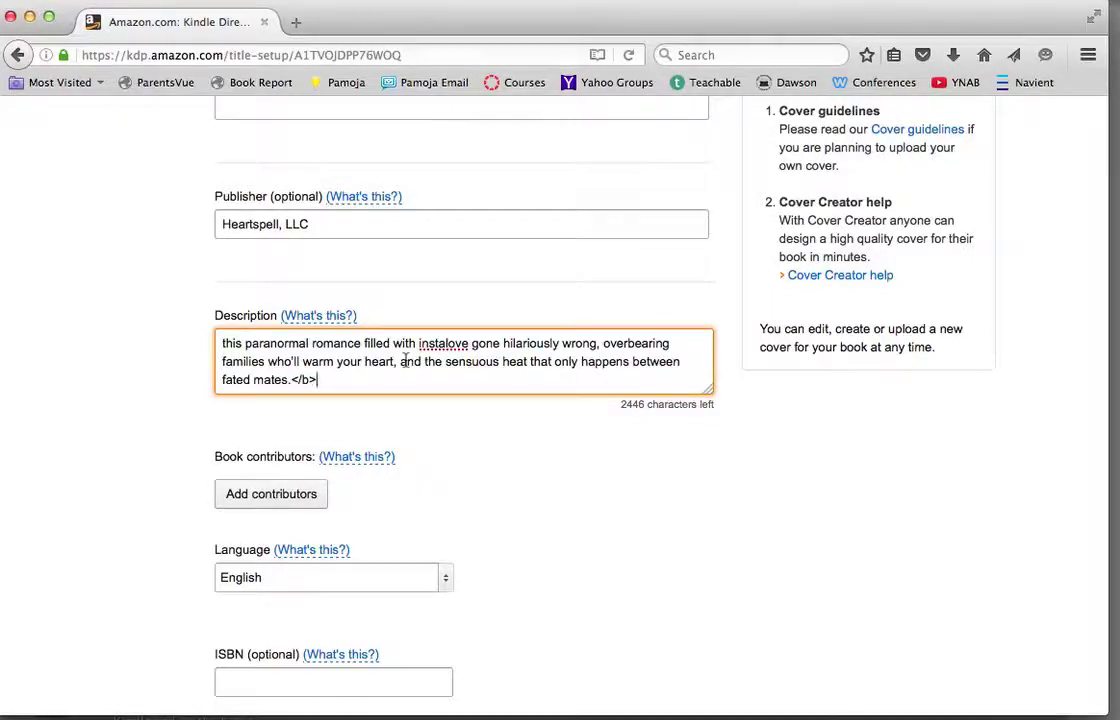
Wrap the title Moonrise in <i></i> tags within the bold closing paragraph of the Description
scroll(405, 362, "up", 2)
scroll(405, 360, "down", 1)
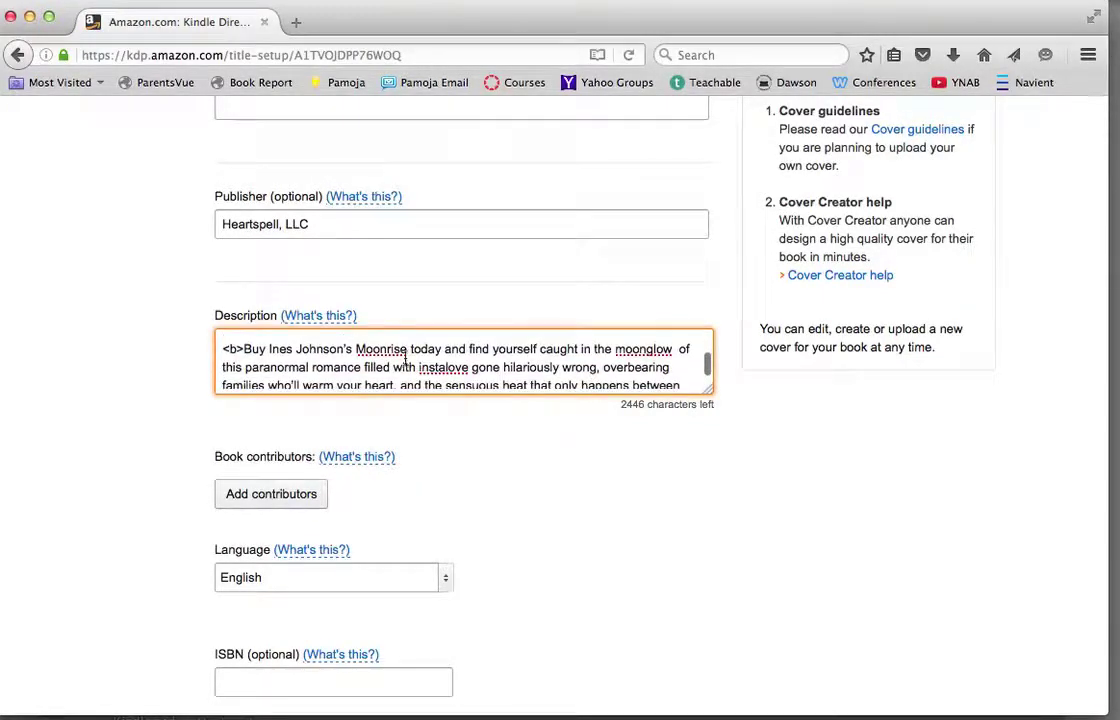
left_click(355, 349)
type("<")
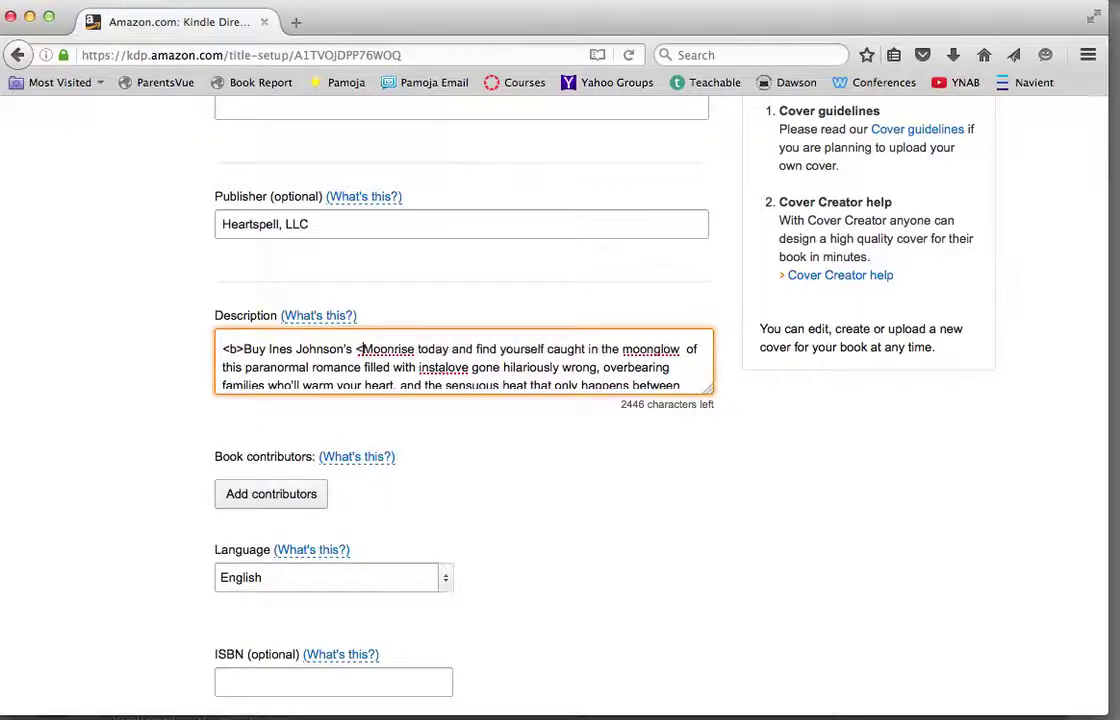
type("i>")
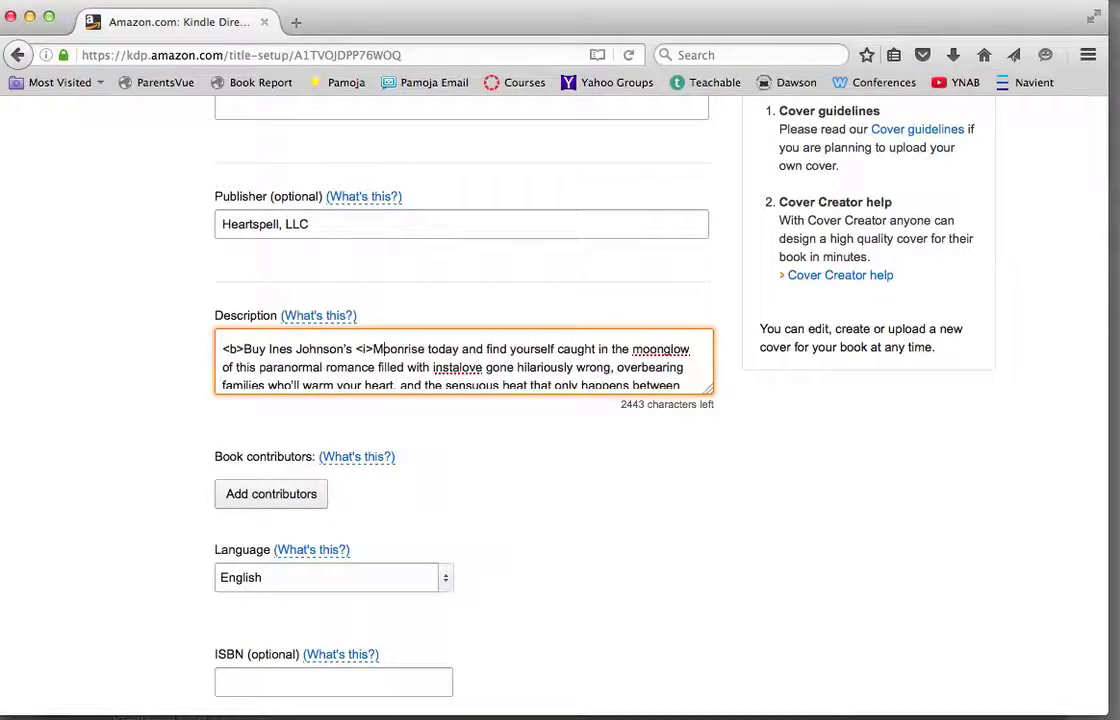
left_click(425, 349)
type("<")
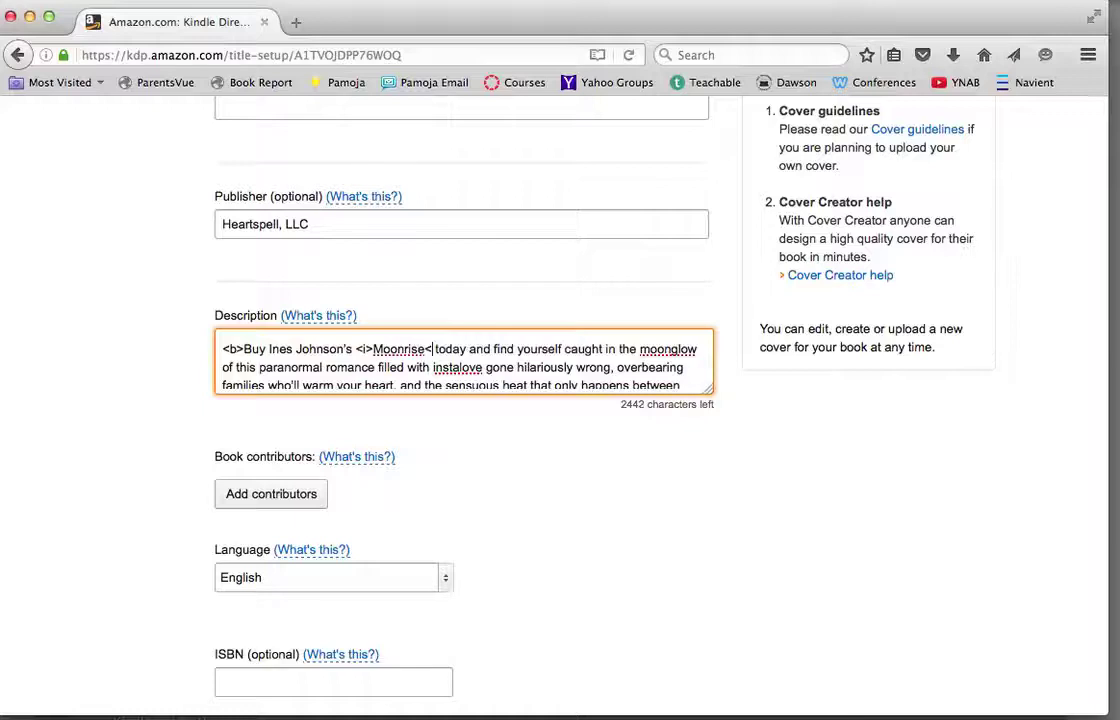
type("/i>")
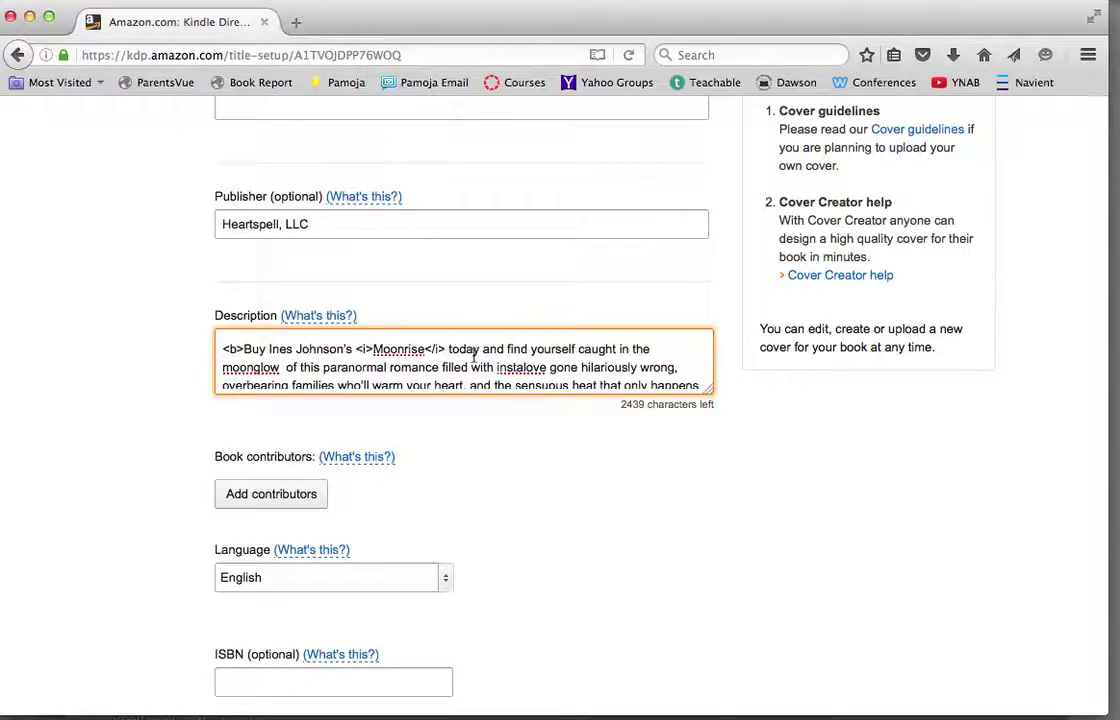
Add a book contributor with the author's first and last name, assign the title Author, and save it
scroll(474, 357, "up", 10)
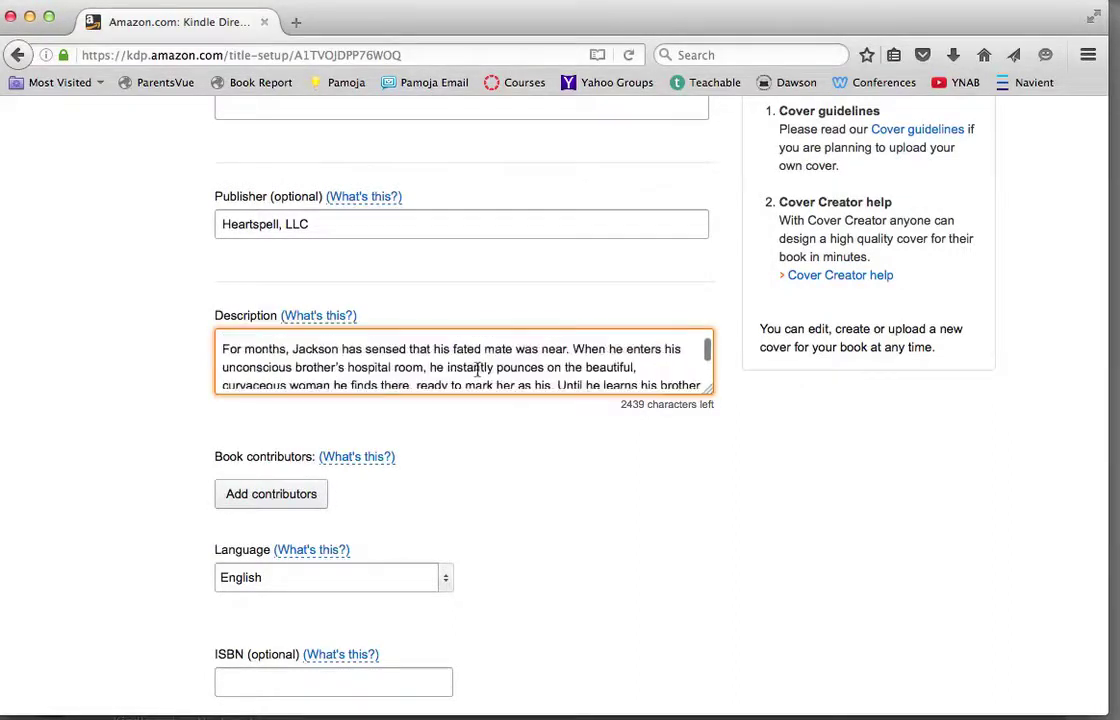
scroll(477, 370, "down", 10)
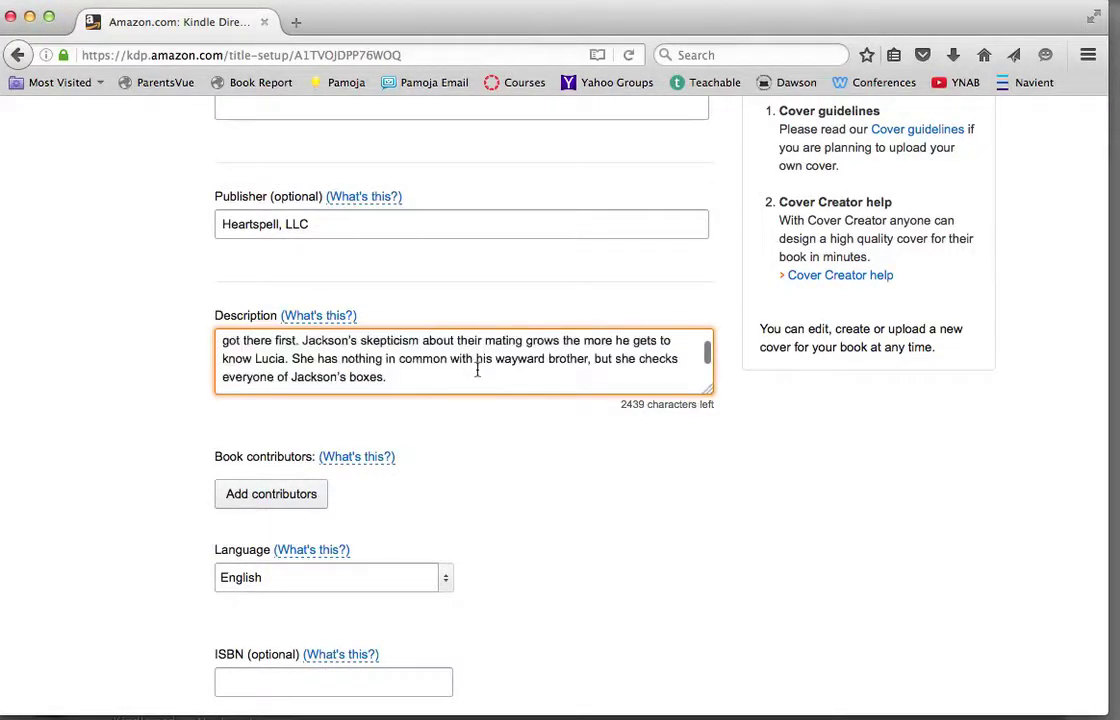
scroll(580, 520, "down", 4)
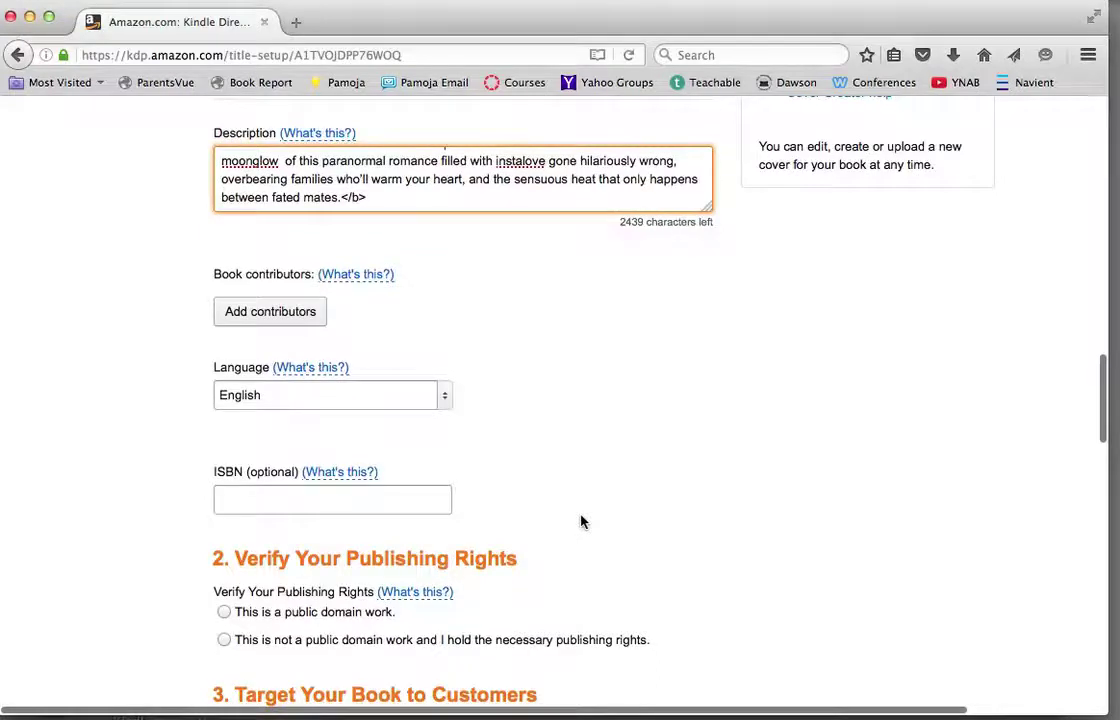
scroll(612, 477, "down", 1)
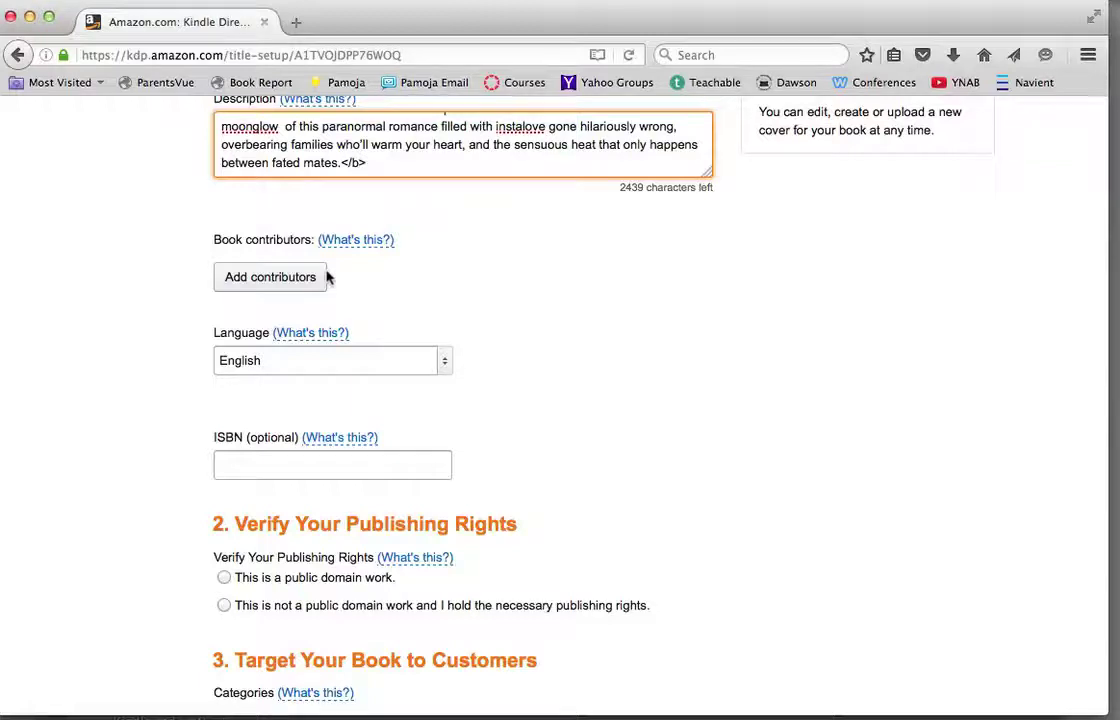
left_click(265, 277)
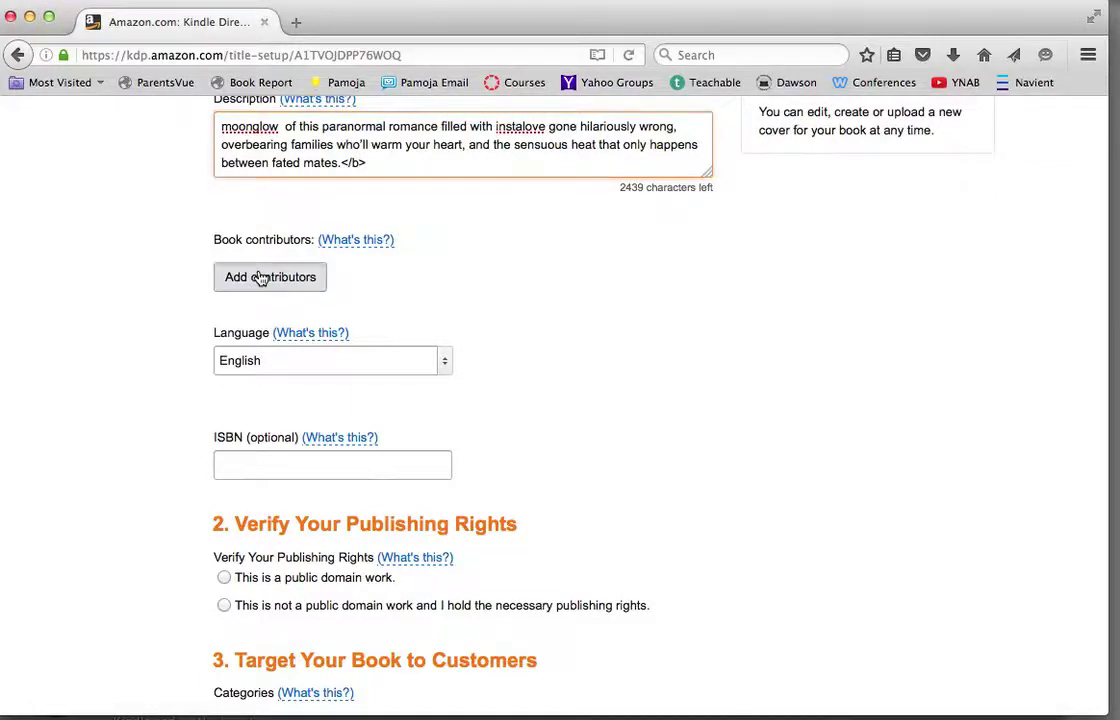
left_click(381, 369)
type("Ines")
key("Tab")
type("Johnson")
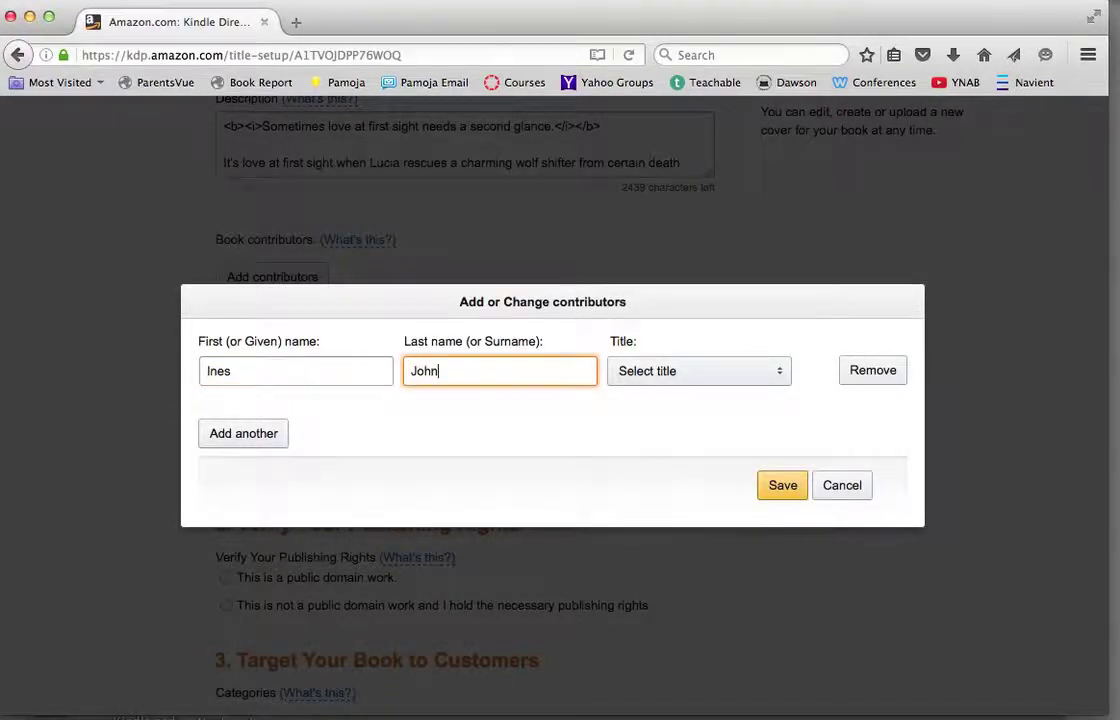
left_click(780, 372)
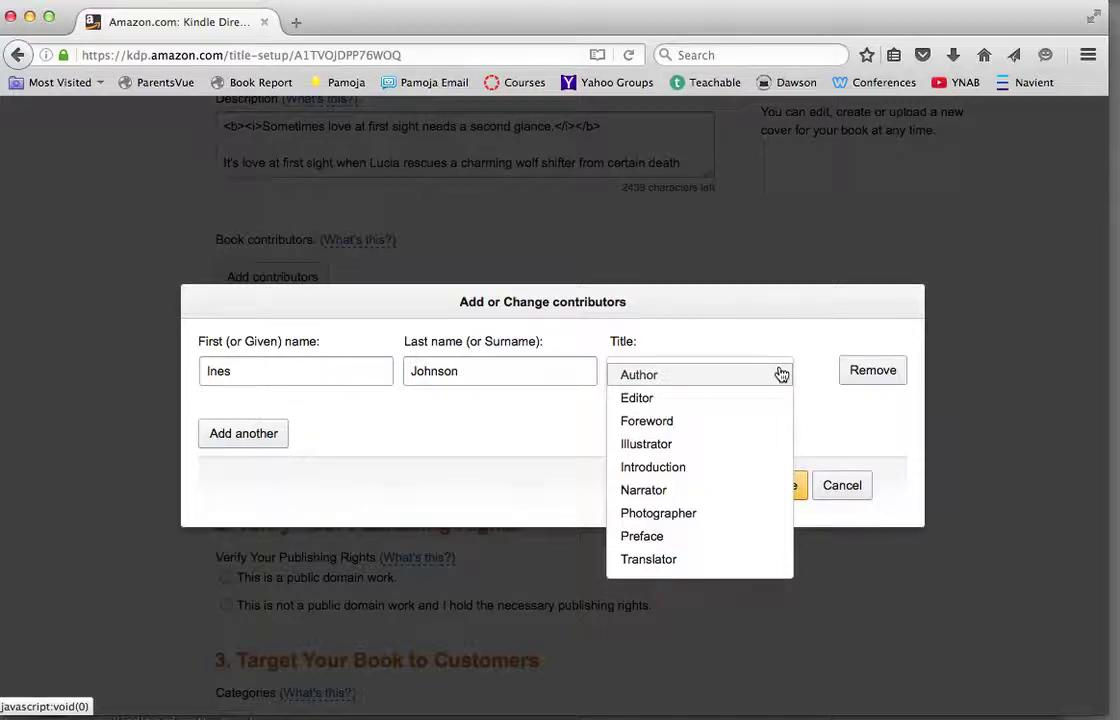
left_click(781, 374)
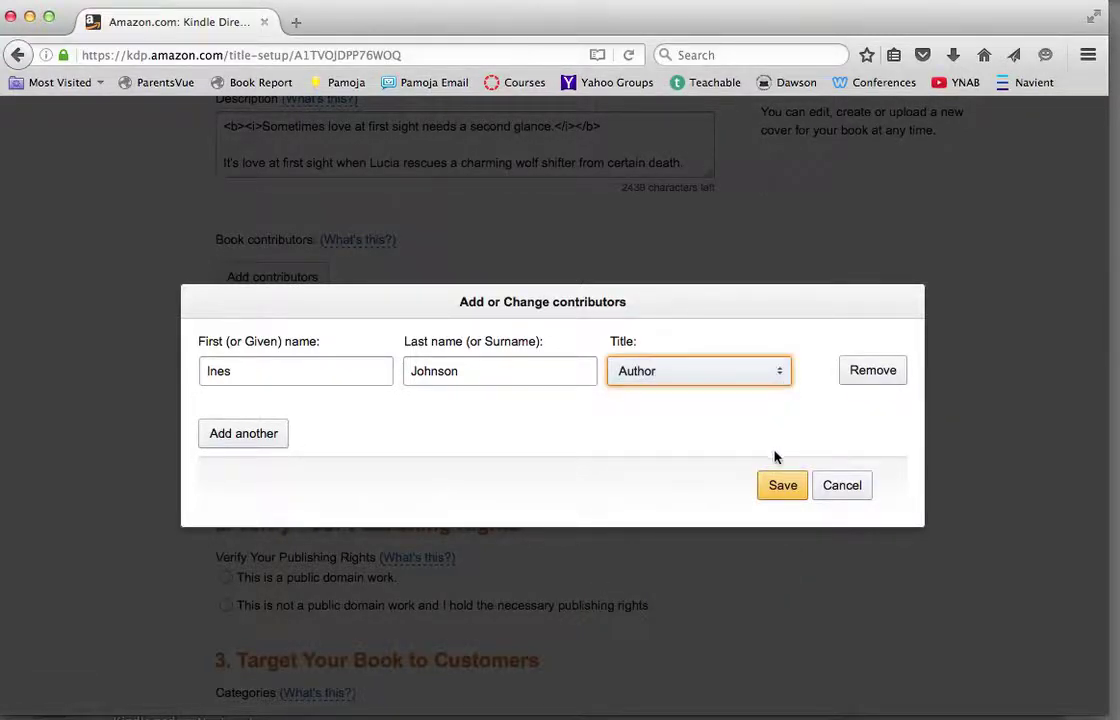
left_click(783, 485)
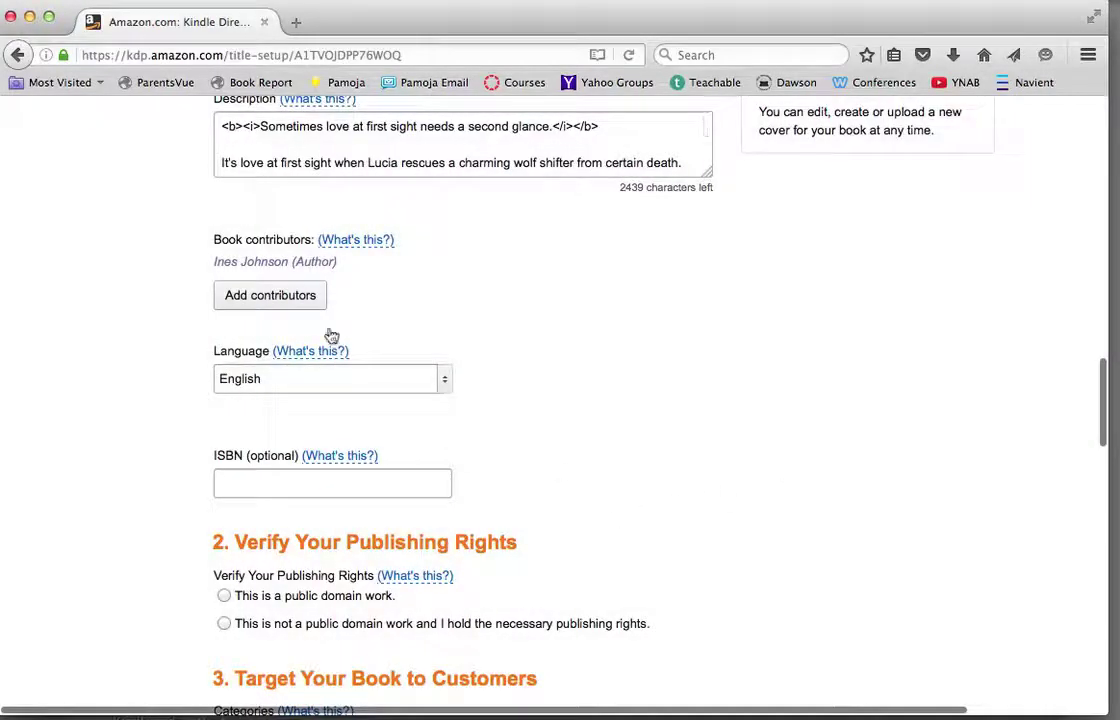
View the available book languages and leave Language set to English
scroll(695, 380, "down", 3)
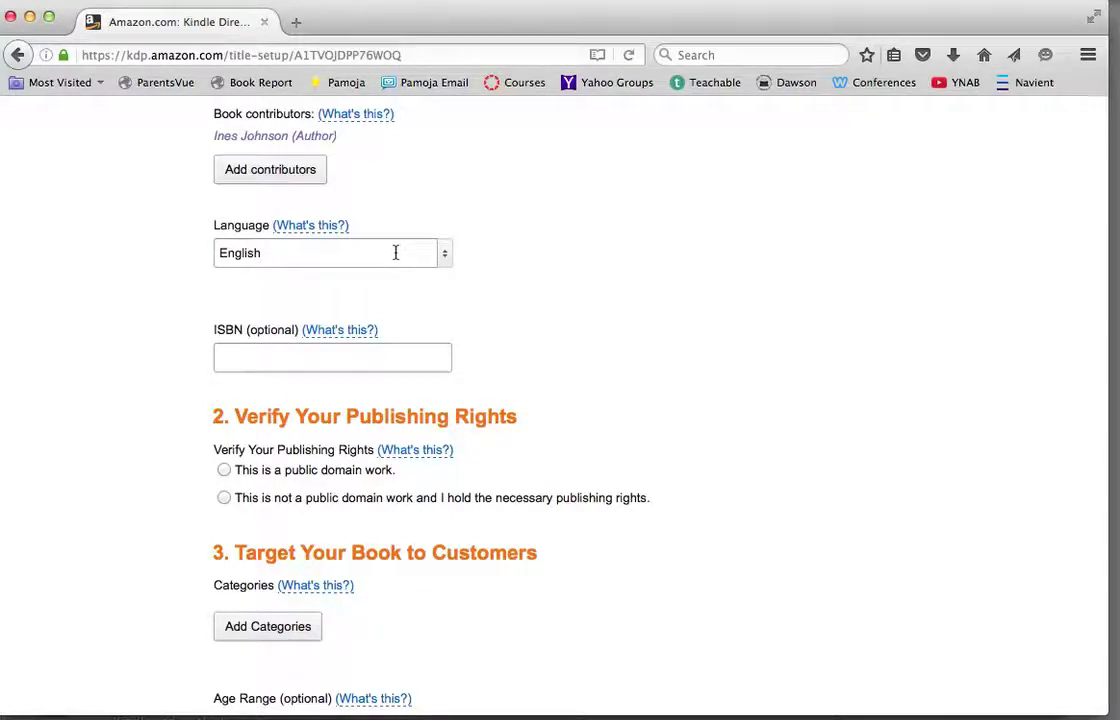
left_click(446, 257)
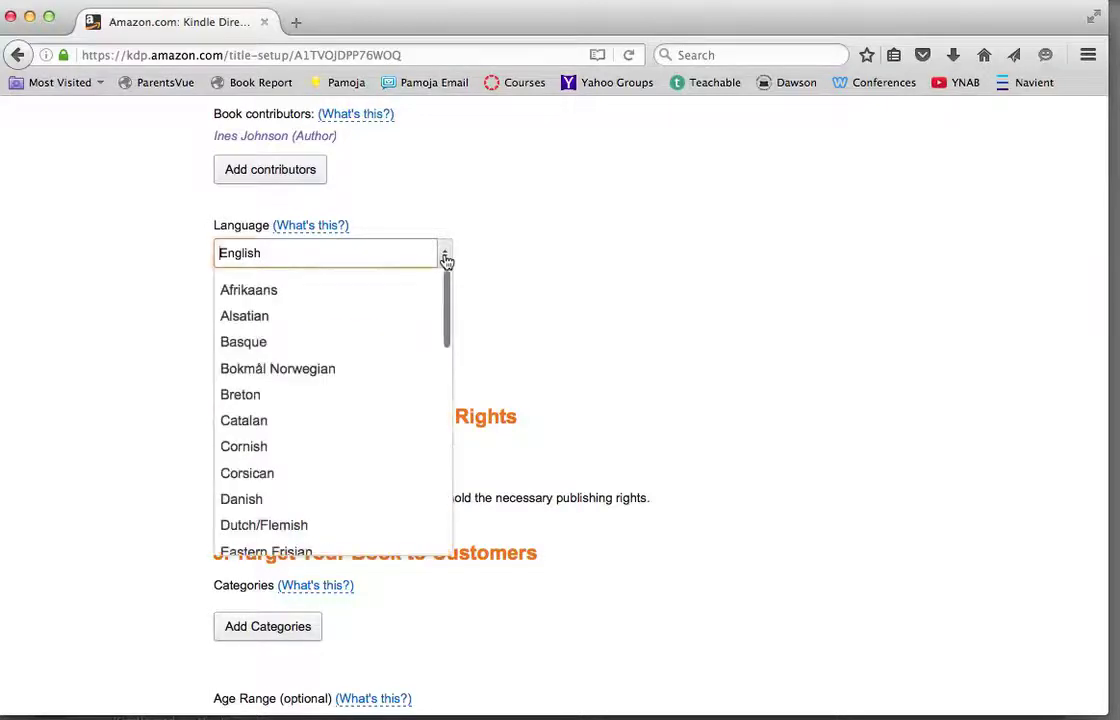
left_click(692, 291)
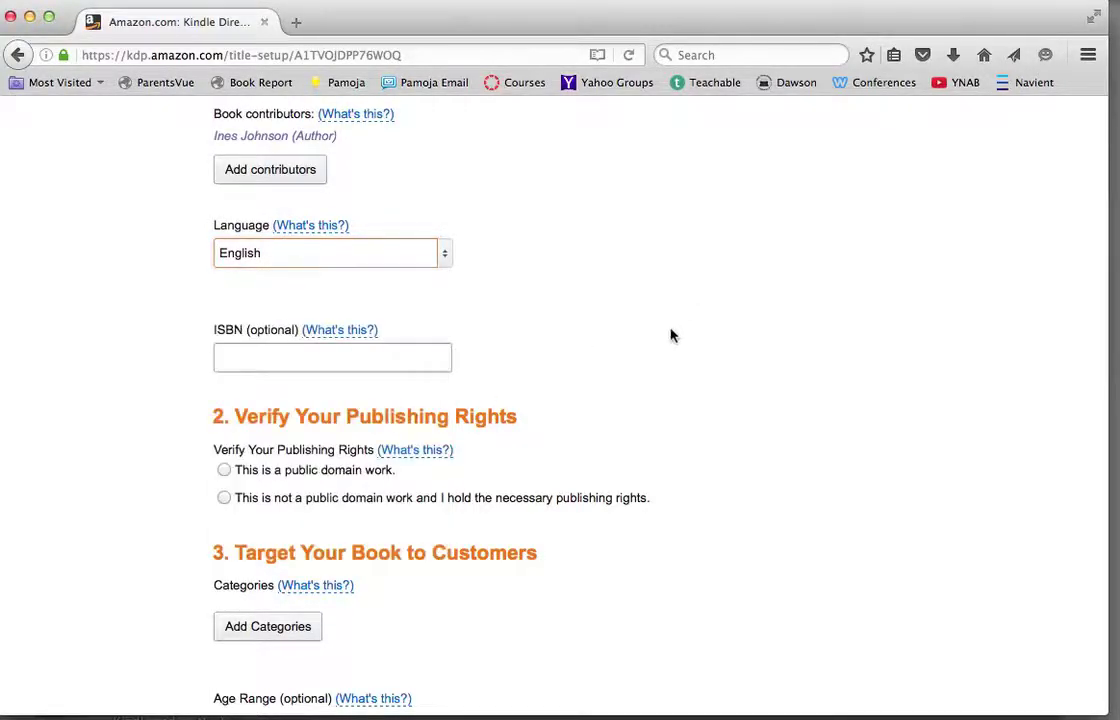
scroll(670, 332, "down", 2)
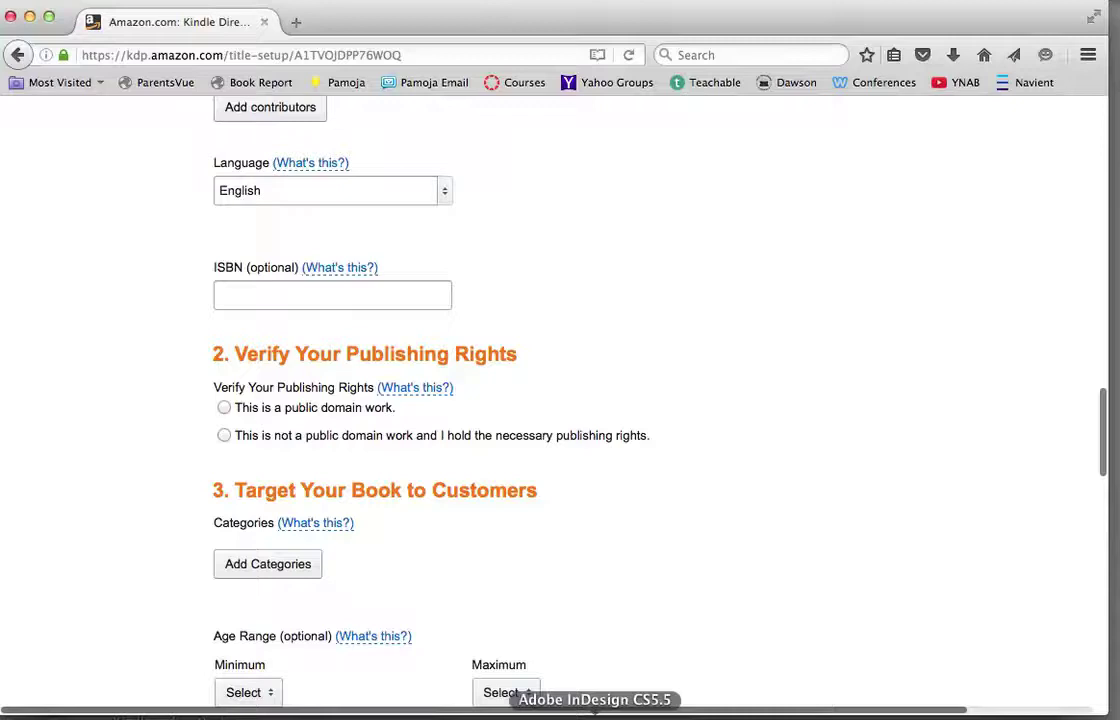
left_click(703, 714)
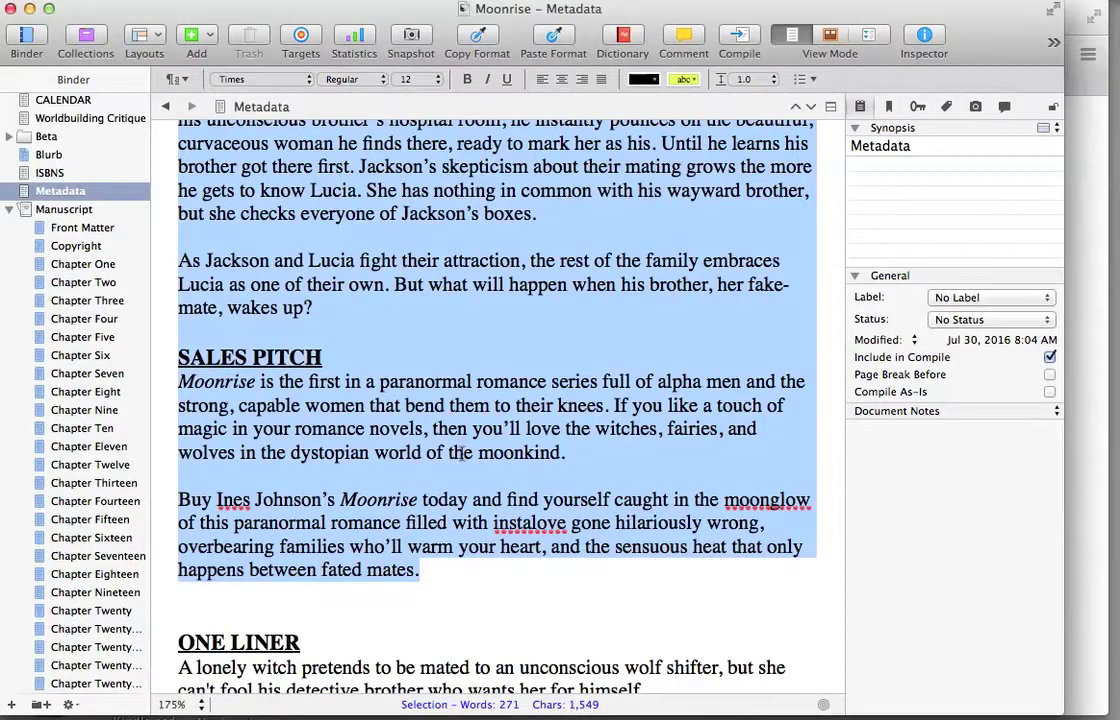
left_click(462, 455)
scroll(462, 455, "up", 10)
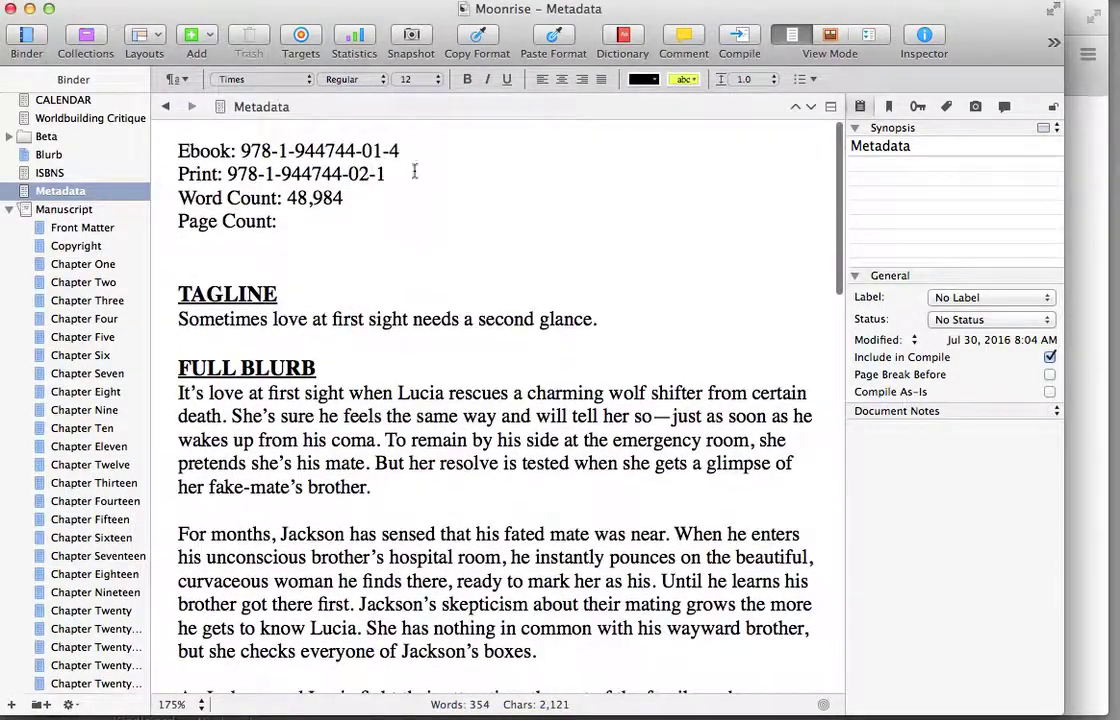
left_click_drag(400, 150, 246, 158)
key("super+c")
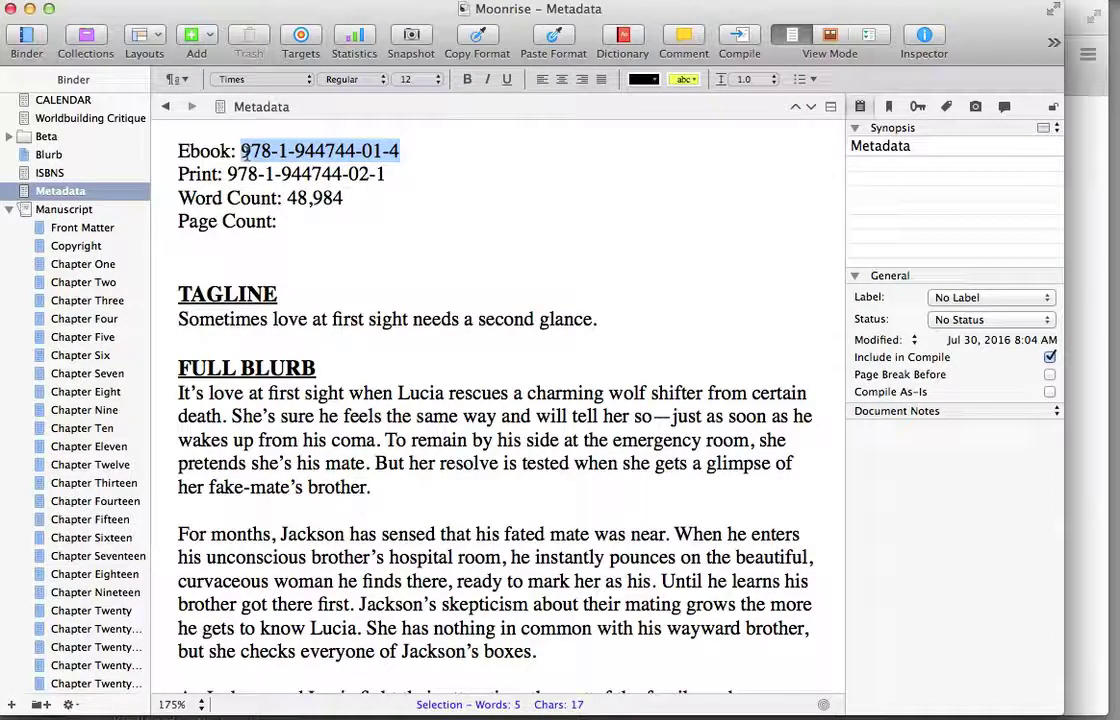
key("super+Tab")
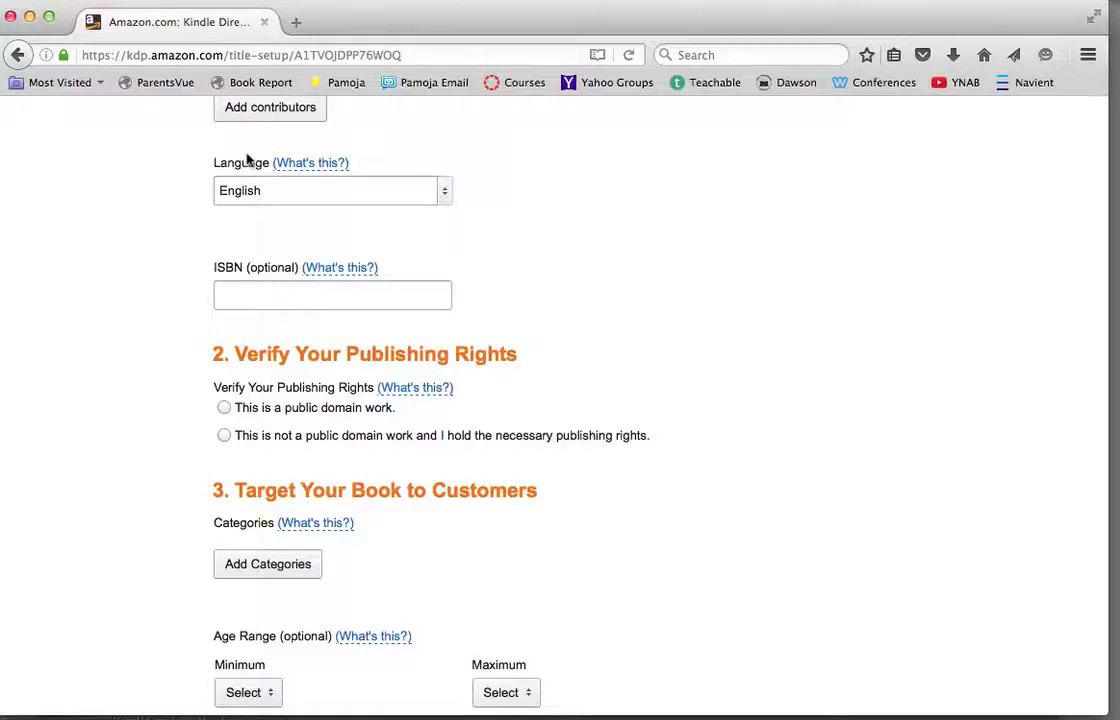
left_click(307, 289)
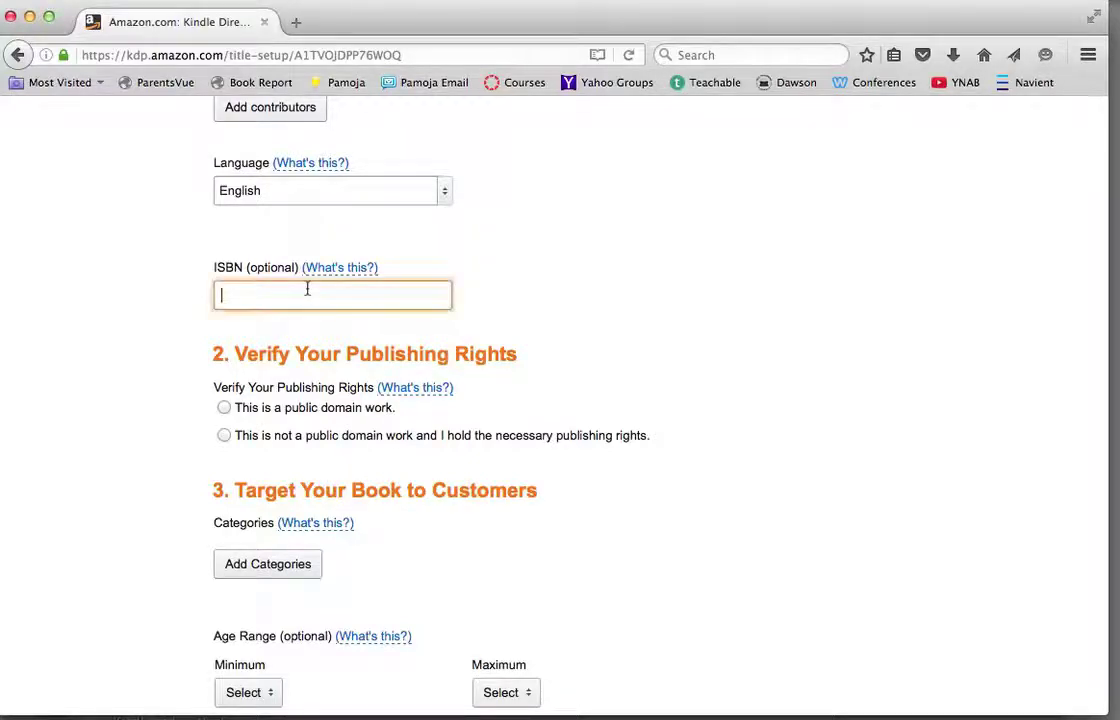
key("super+v")
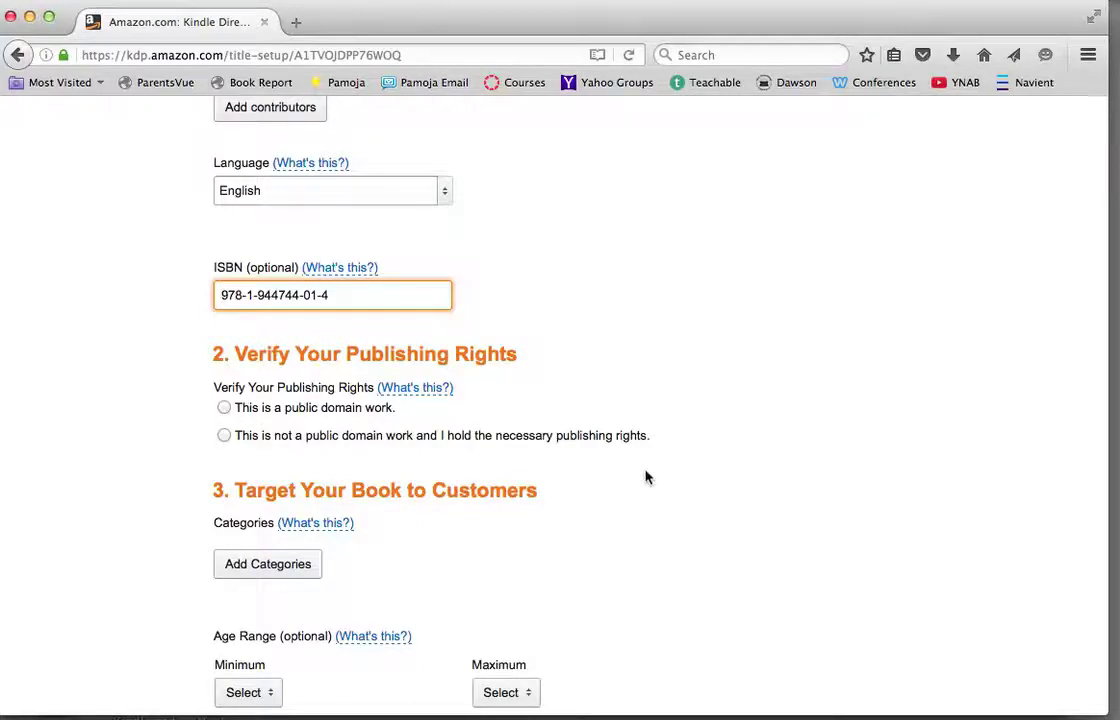
Declare that the book is not a public domain work and that the necessary publishing rights are held
scroll(645, 477, "down", 2)
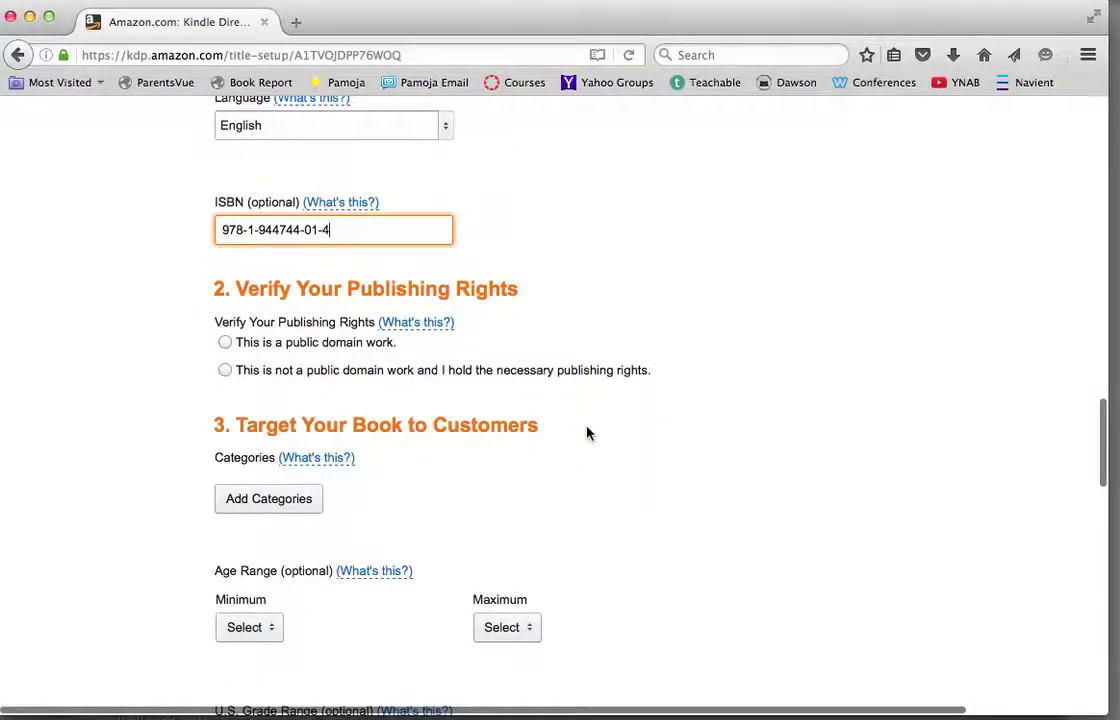
scroll(587, 432, "down", 1)
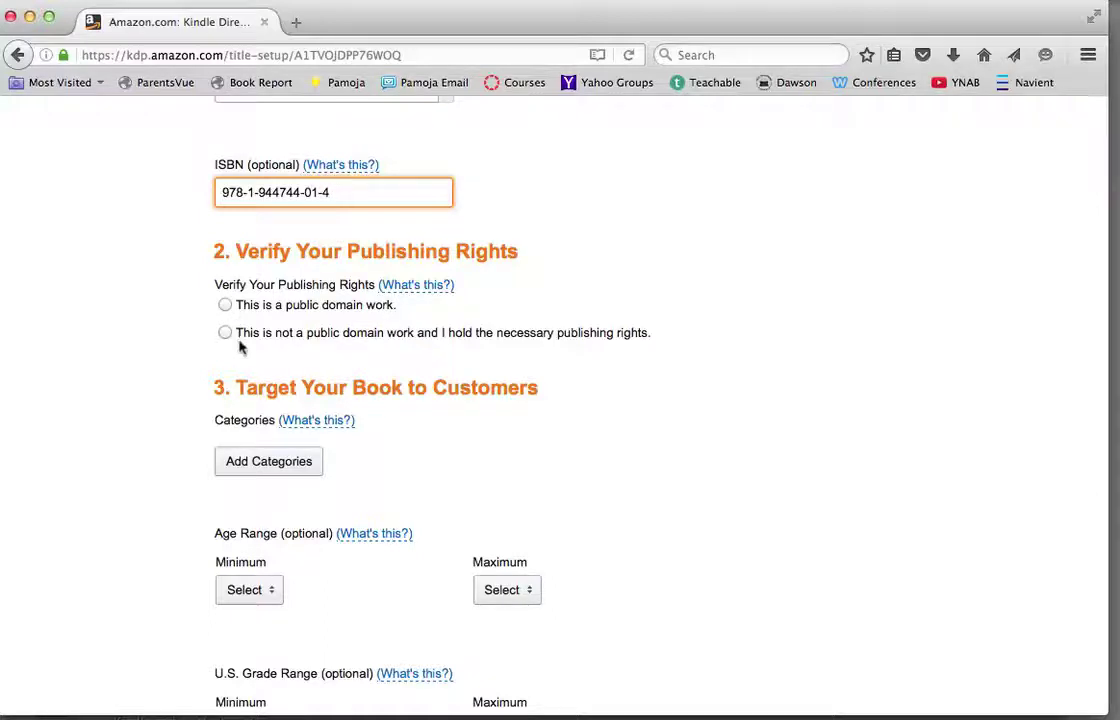
left_click(225, 333)
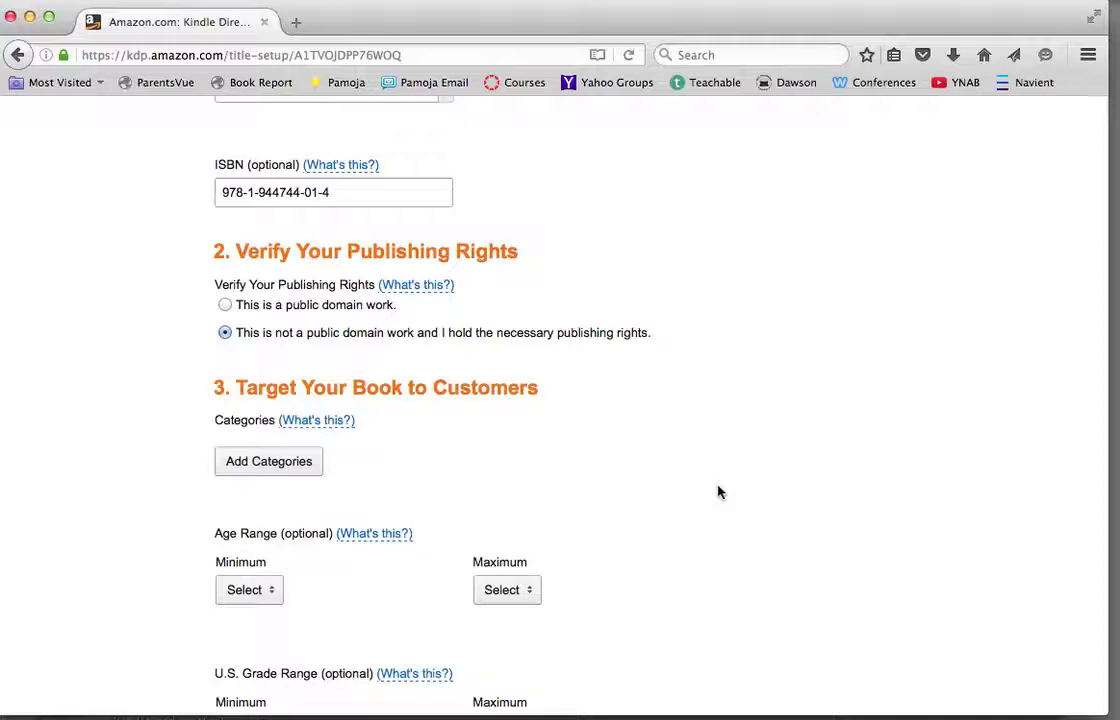
Start adding categories, filter the list to Fiction and expand the FICTION group
scroll(718, 492, "down", 1)
scroll(717, 492, "down", 5)
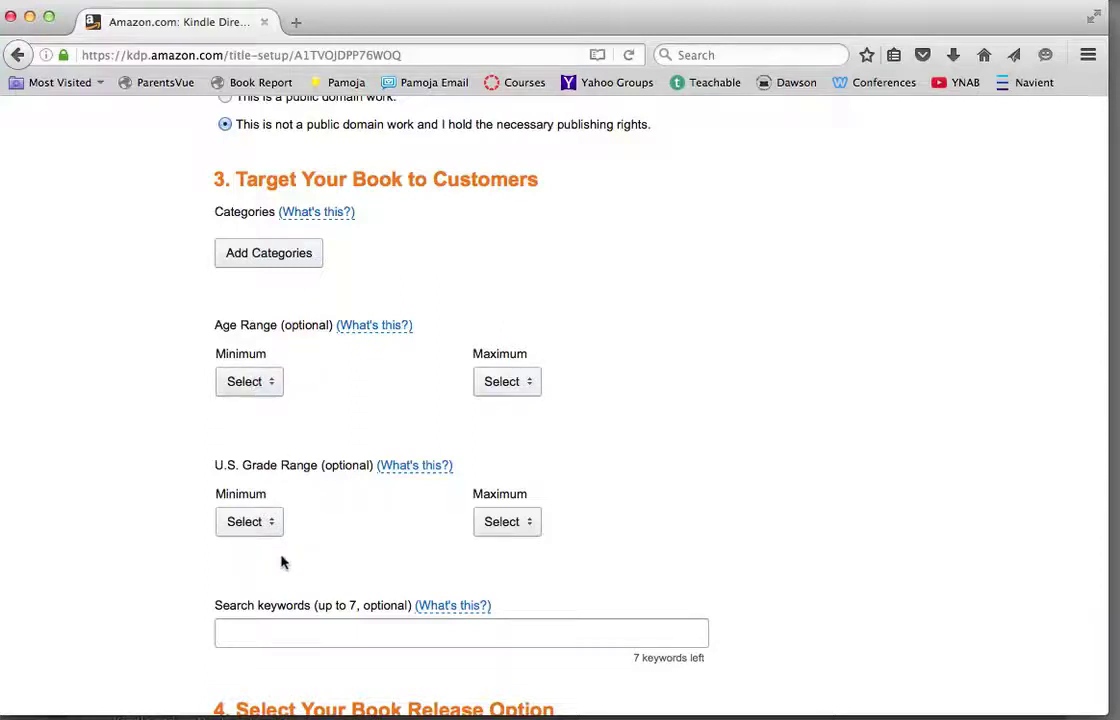
scroll(265, 605, "up", 1)
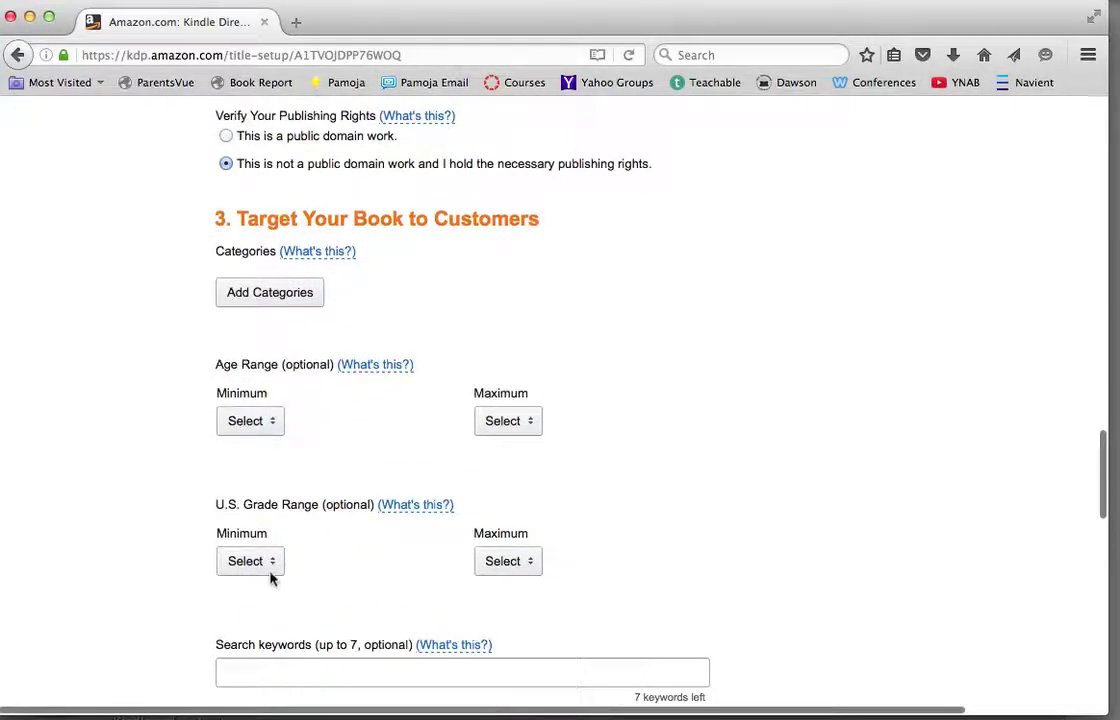
scroll(318, 446, "up", 1)
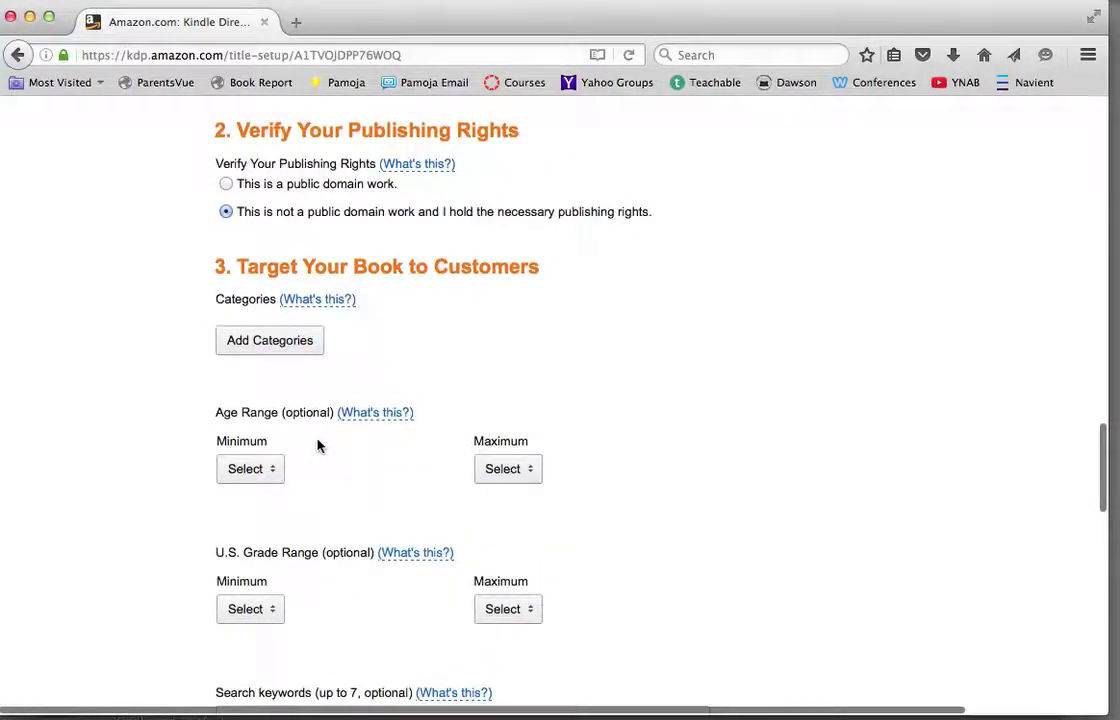
left_click(270, 341)
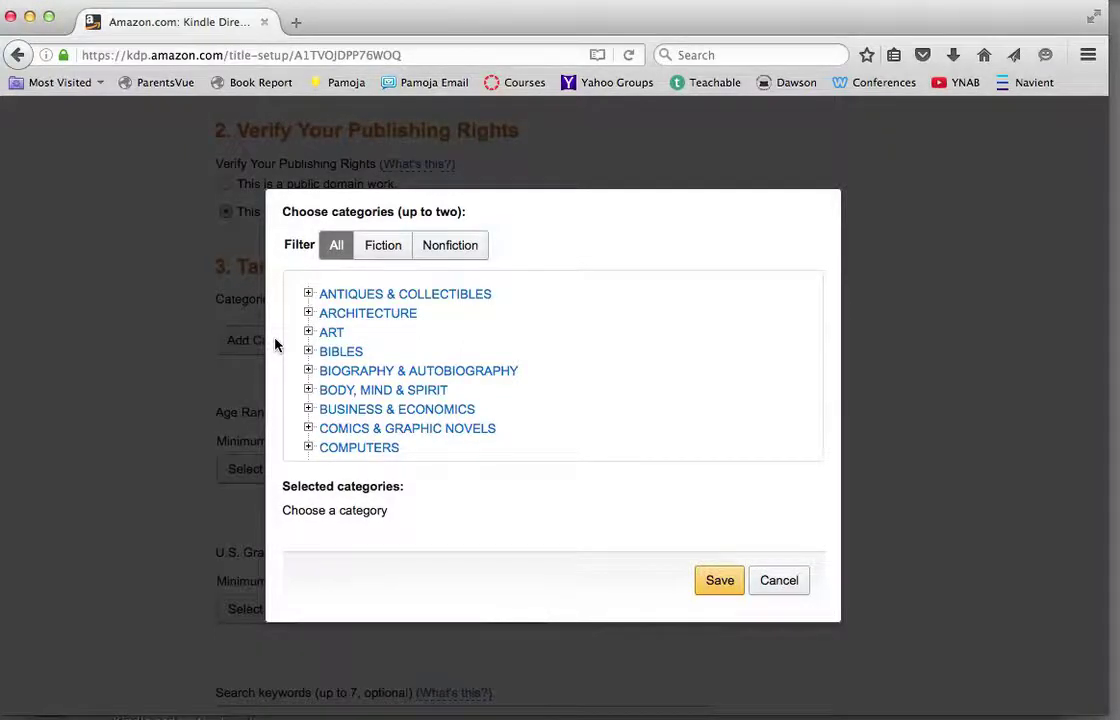
left_click(382, 249)
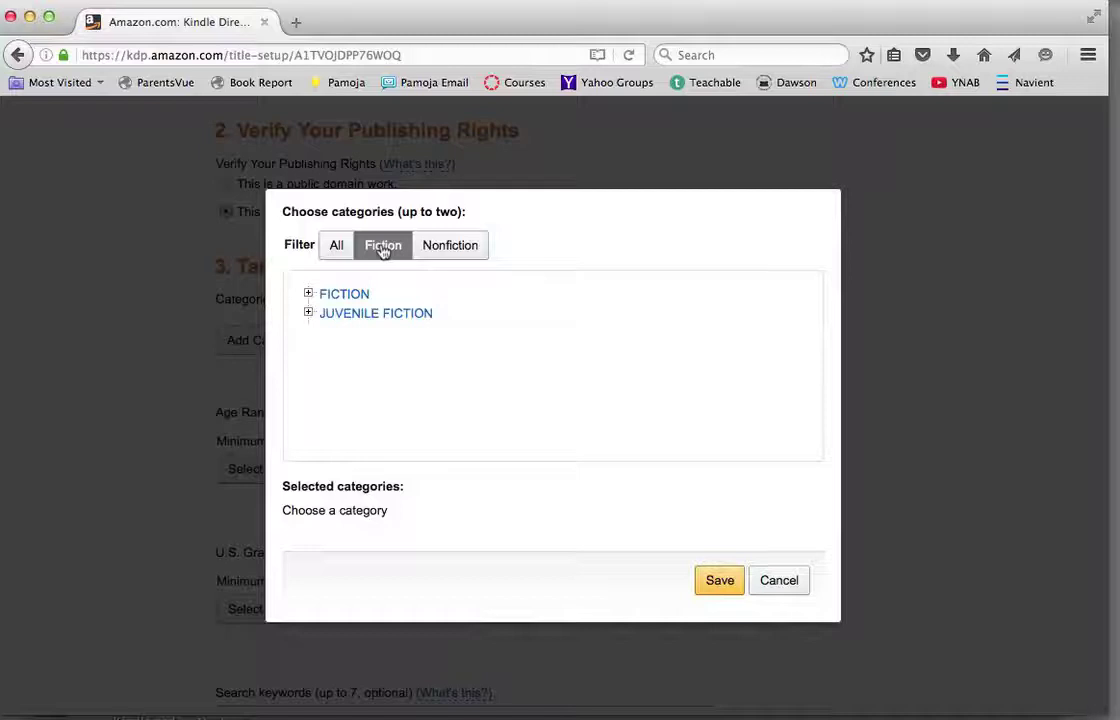
left_click(308, 294)
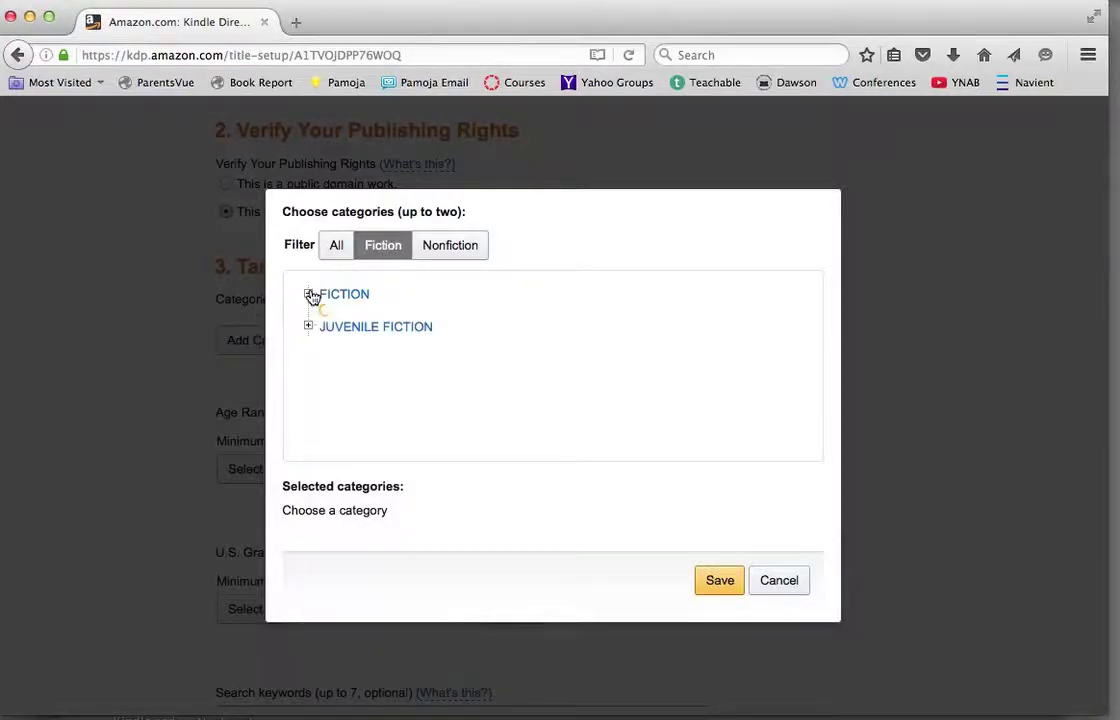
Find the Romance group under FICTION and expand its subcategories
scroll(500, 402, "down", 10)
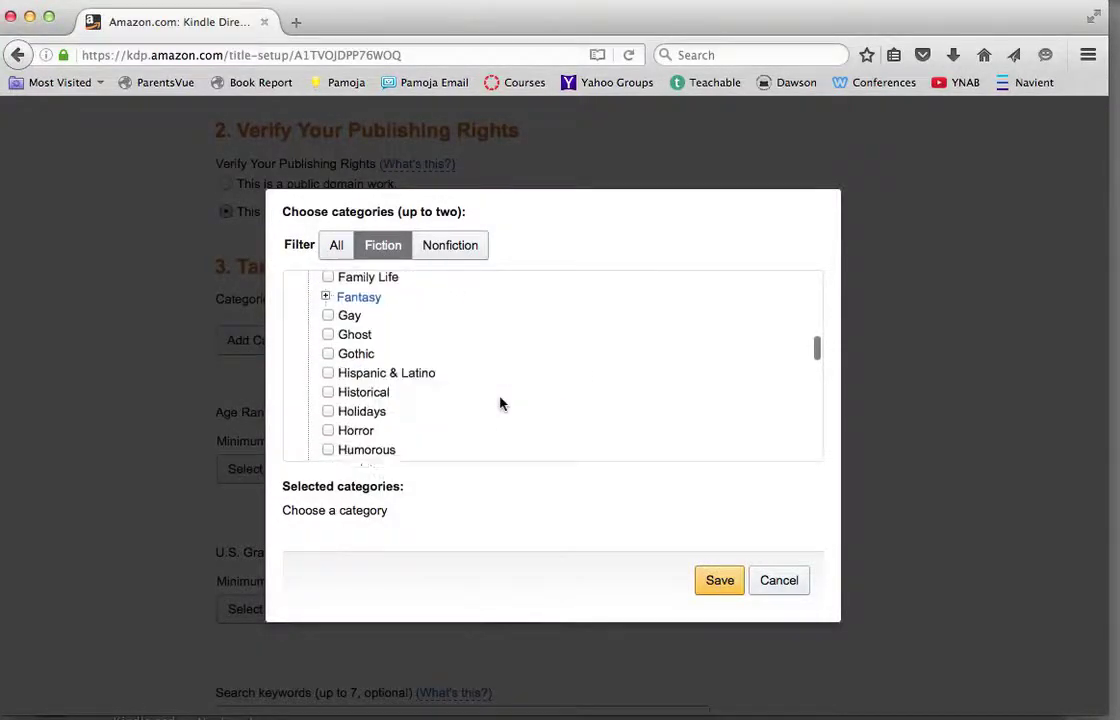
scroll(500, 402, "down", 5)
scroll(472, 425, "up", 10)
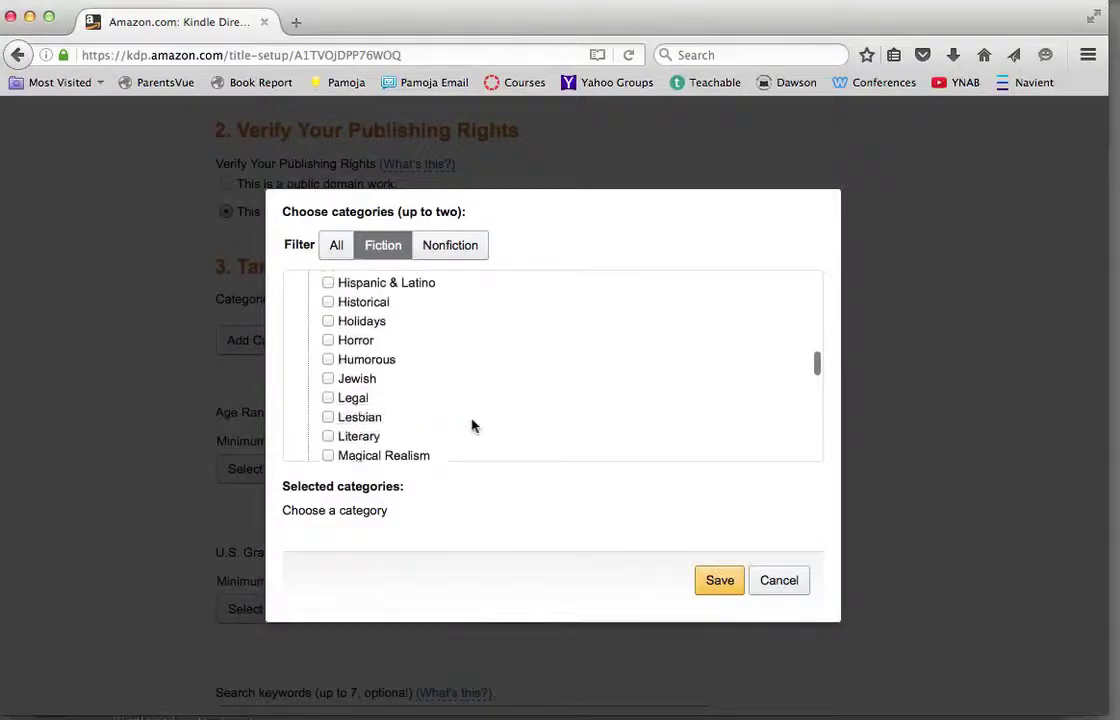
scroll(472, 425, "down", 1)
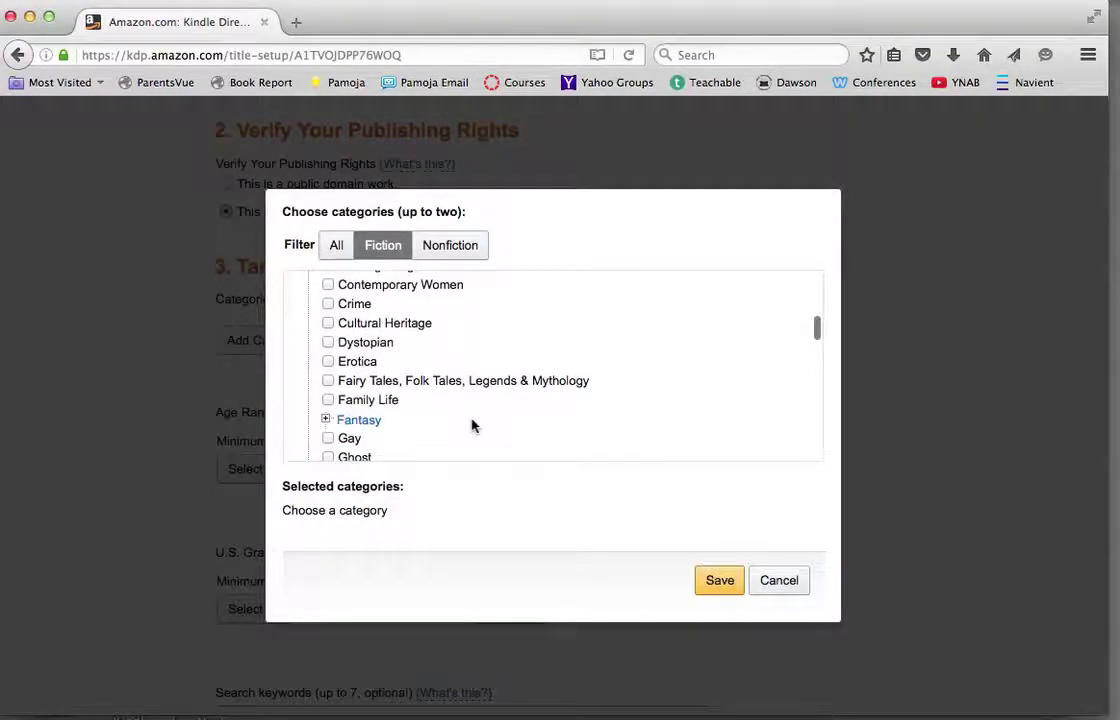
scroll(472, 425, "down", 4)
scroll(472, 425, "down", 6)
scroll(472, 425, "down", 4)
left_click(326, 383)
scroll(476, 385, "down", 2)
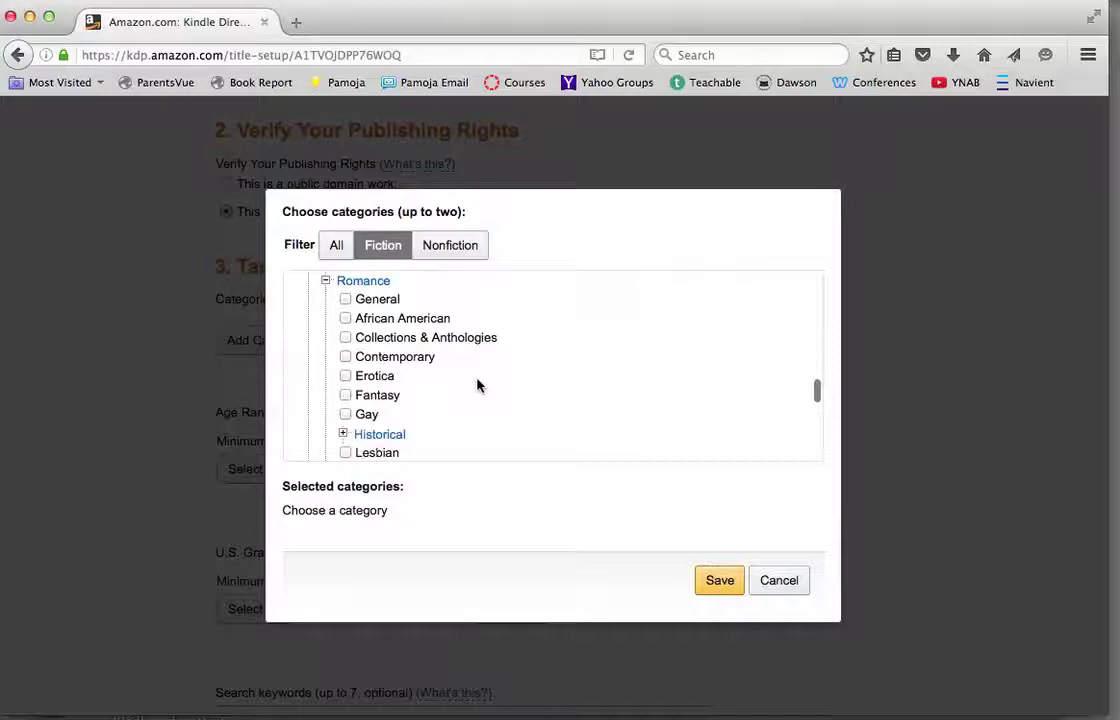
Select the Romance subcategories Paranormal and Multicultural & Interracial and save them as the book's categories
scroll(477, 386, "down", 1)
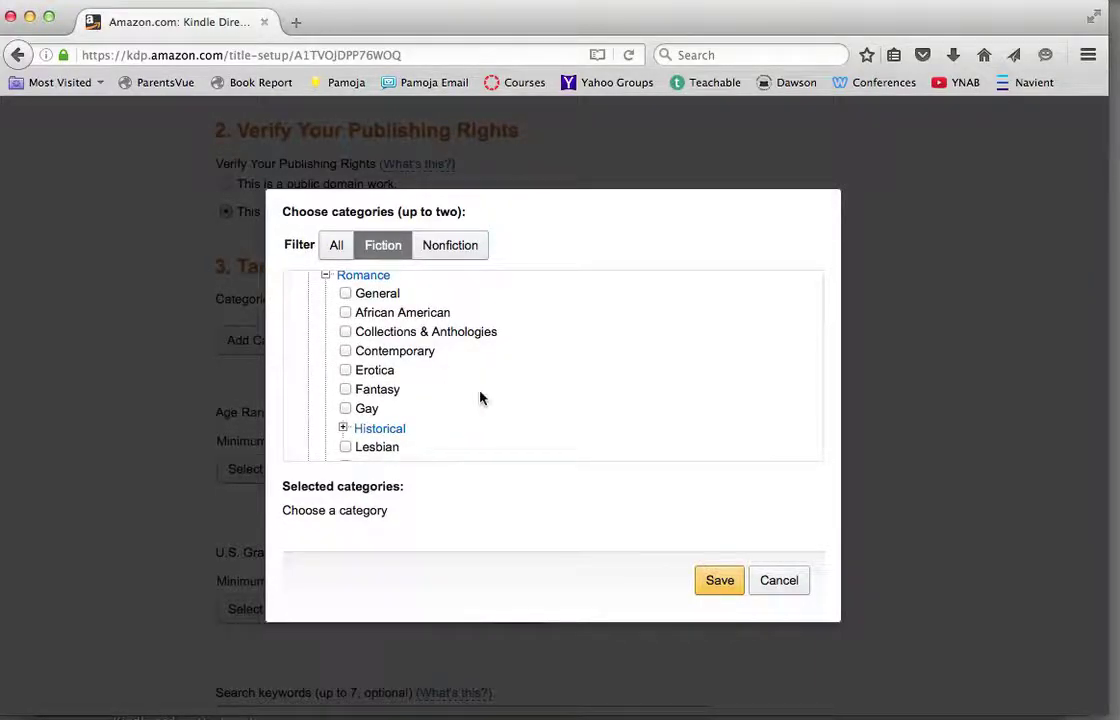
scroll(525, 405, "down", 3)
scroll(525, 405, "down", 1)
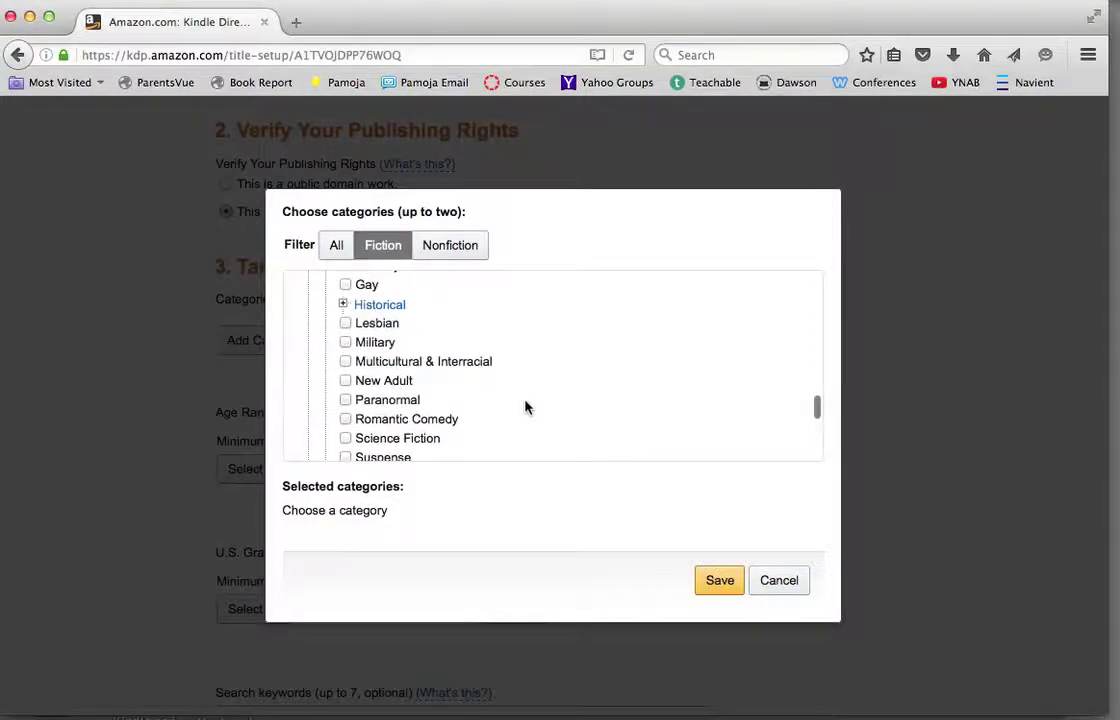
left_click(346, 399)
left_click(346, 364)
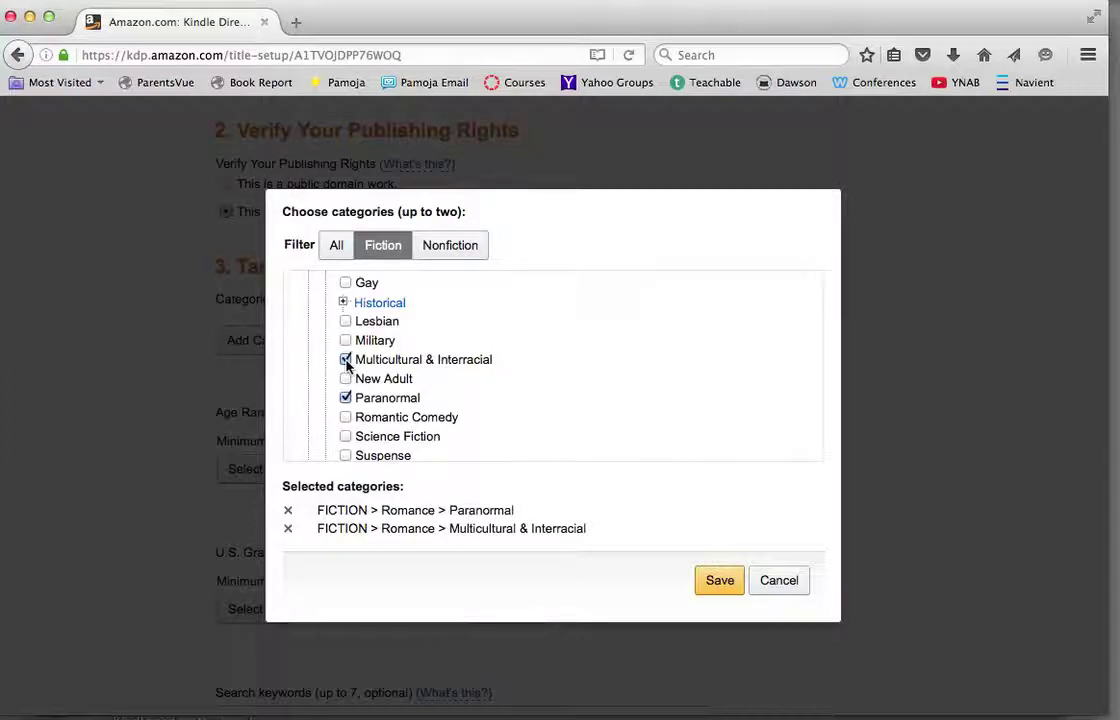
left_click(720, 582)
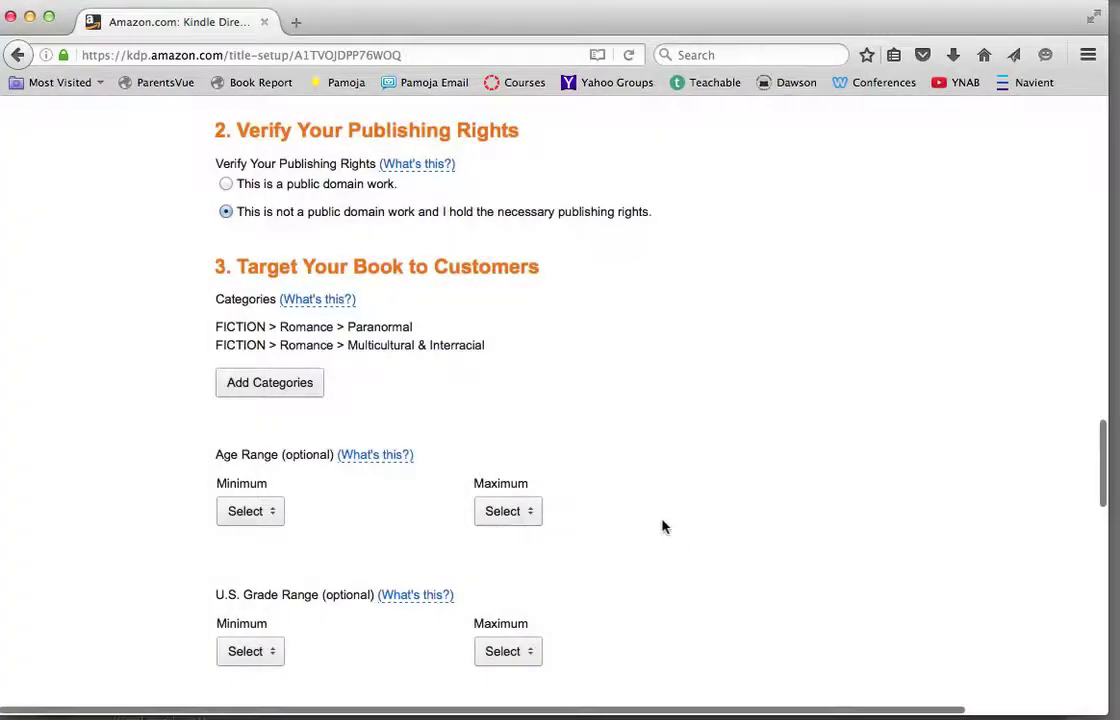
Go to the search keywords field, then switch to Scrivener and review the Keywords list in the Metadata document
scroll(662, 525, "down", 1)
scroll(662, 525, "down", 5)
left_click(570, 375)
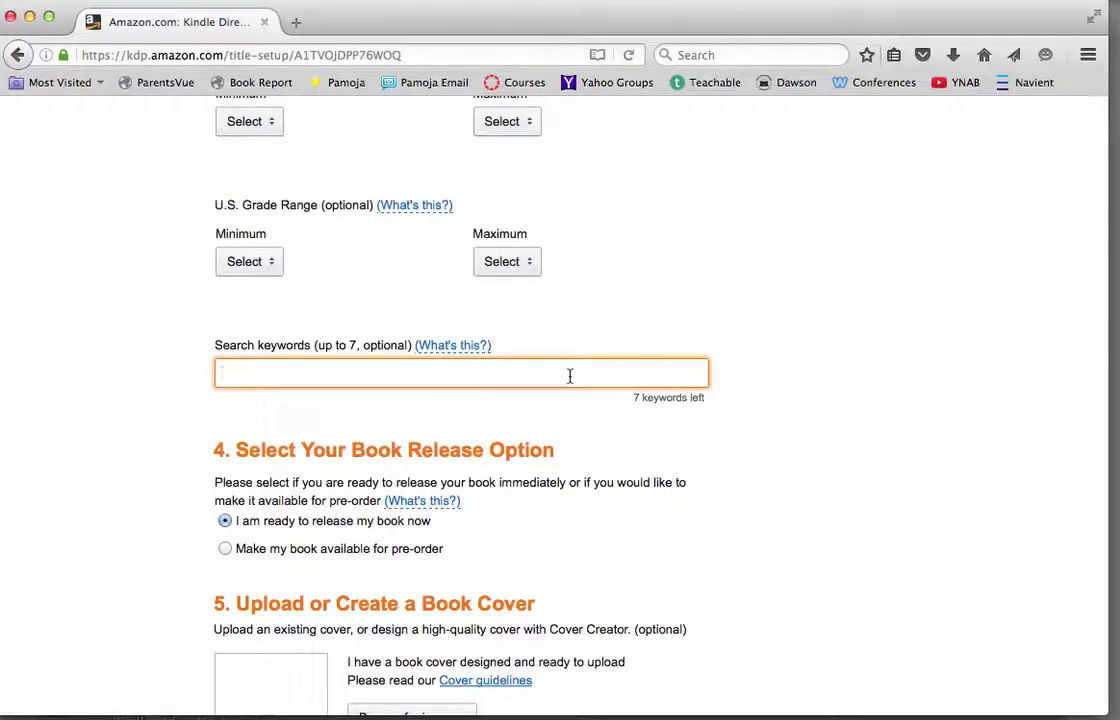
key("super+Tab")
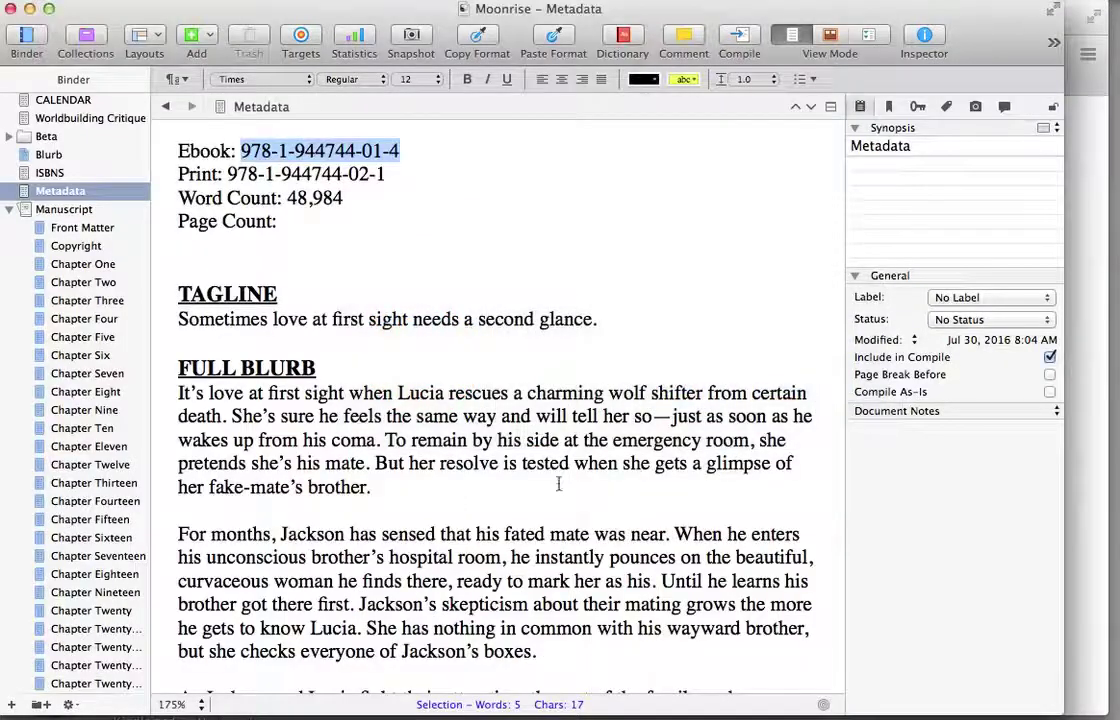
scroll(558, 484, "down", 15)
scroll(558, 497, "down", 3)
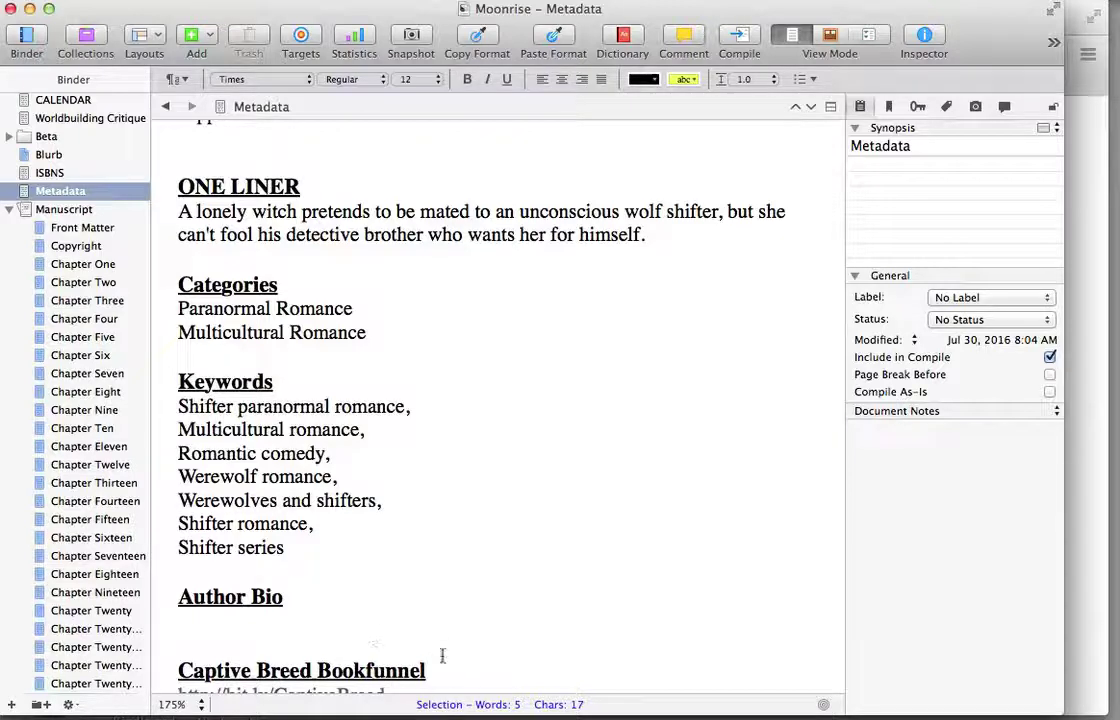
Switch back to Firefox and open amazon.com in a new tab
left_click(473, 710)
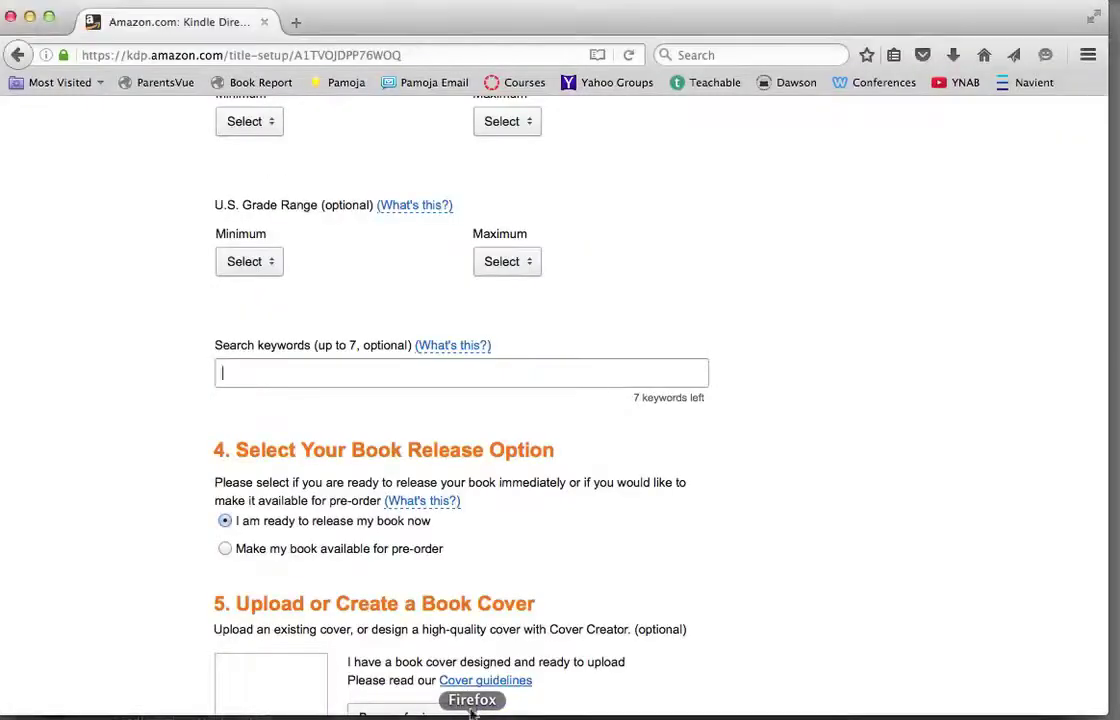
left_click(296, 22)
type("amazon.com/")
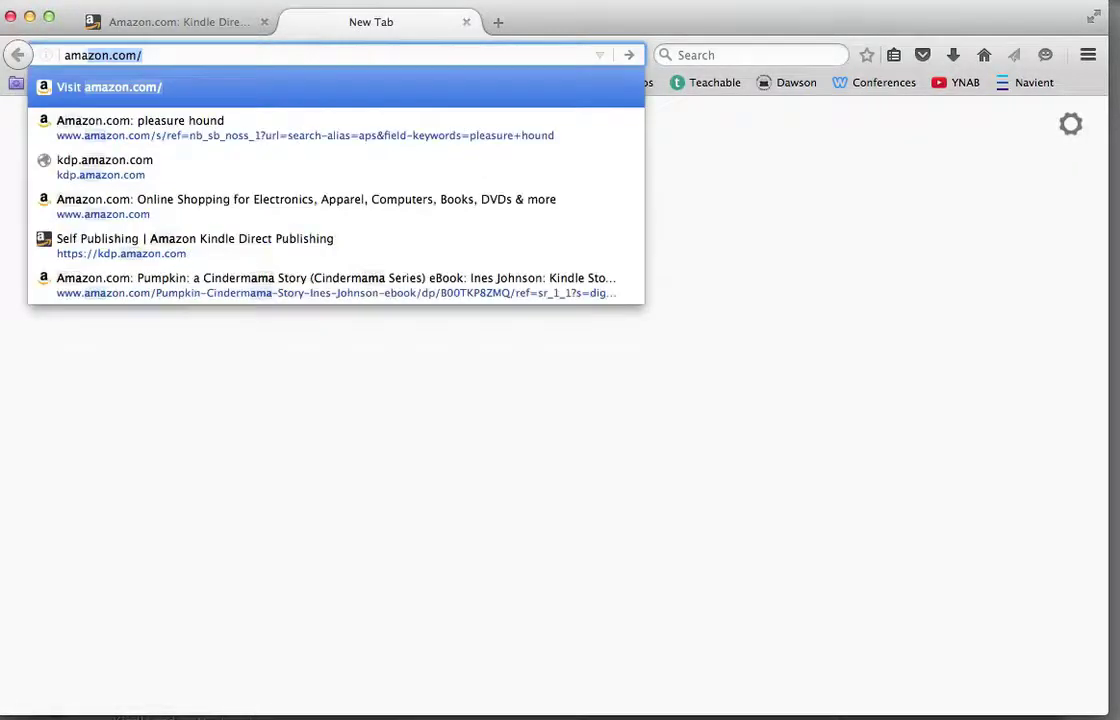
key("Return")
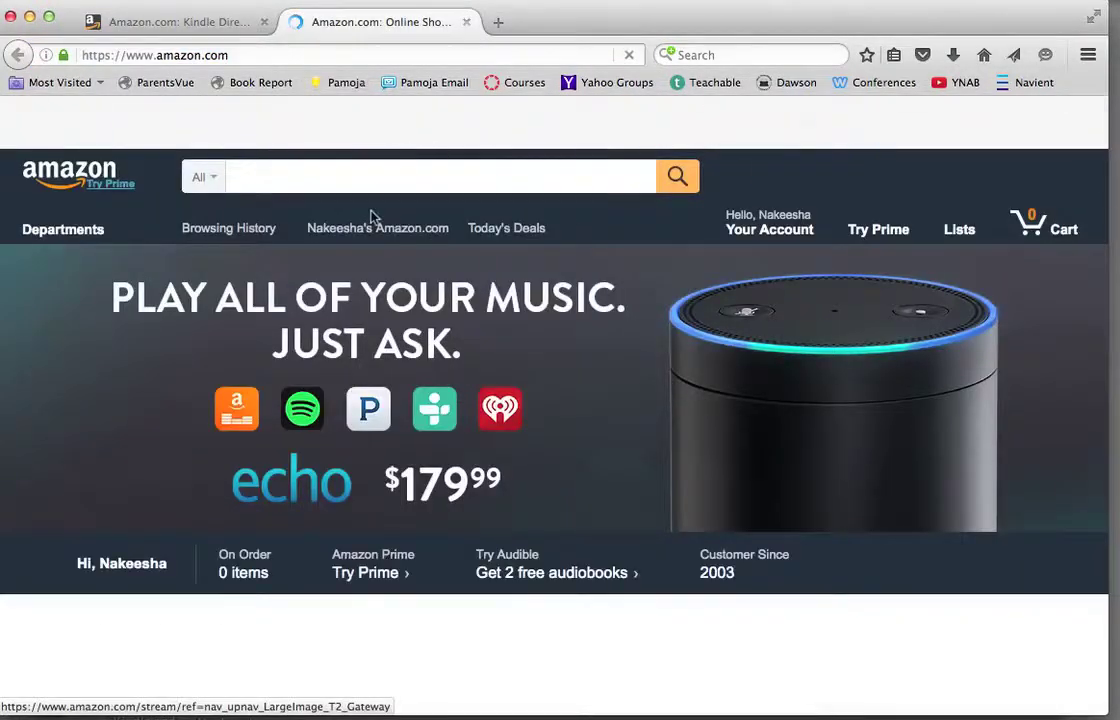
Search Amazon's Books department for the suggested phrase "shifter romance" and look over the results
left_click(213, 180)
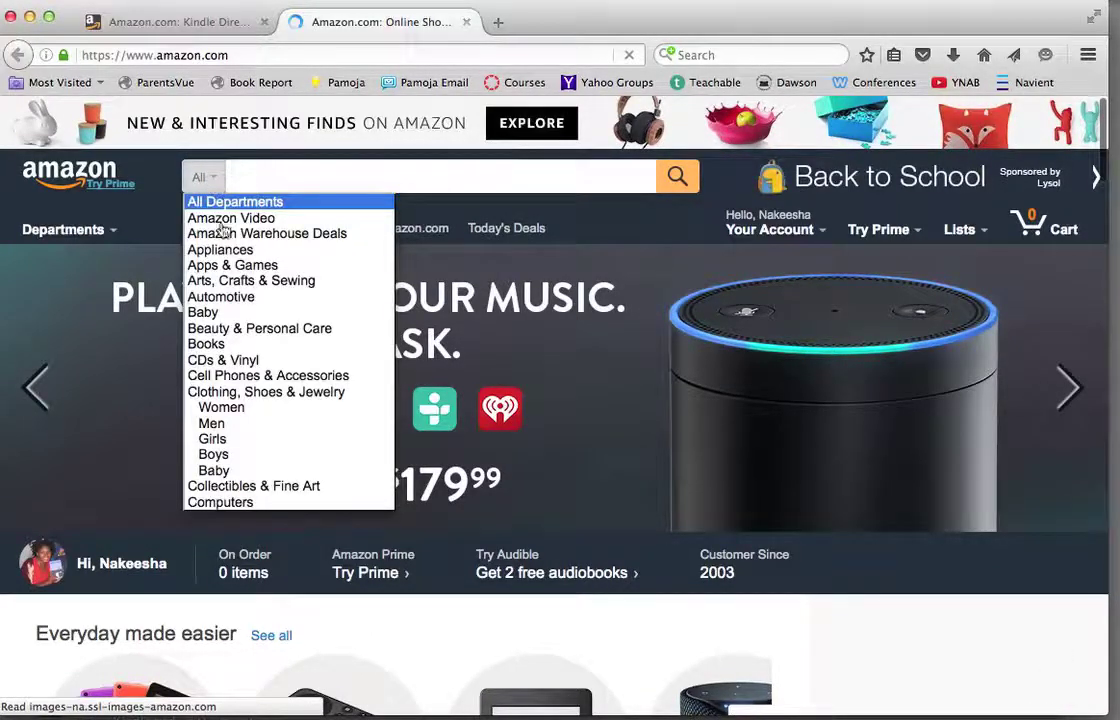
left_click(249, 344)
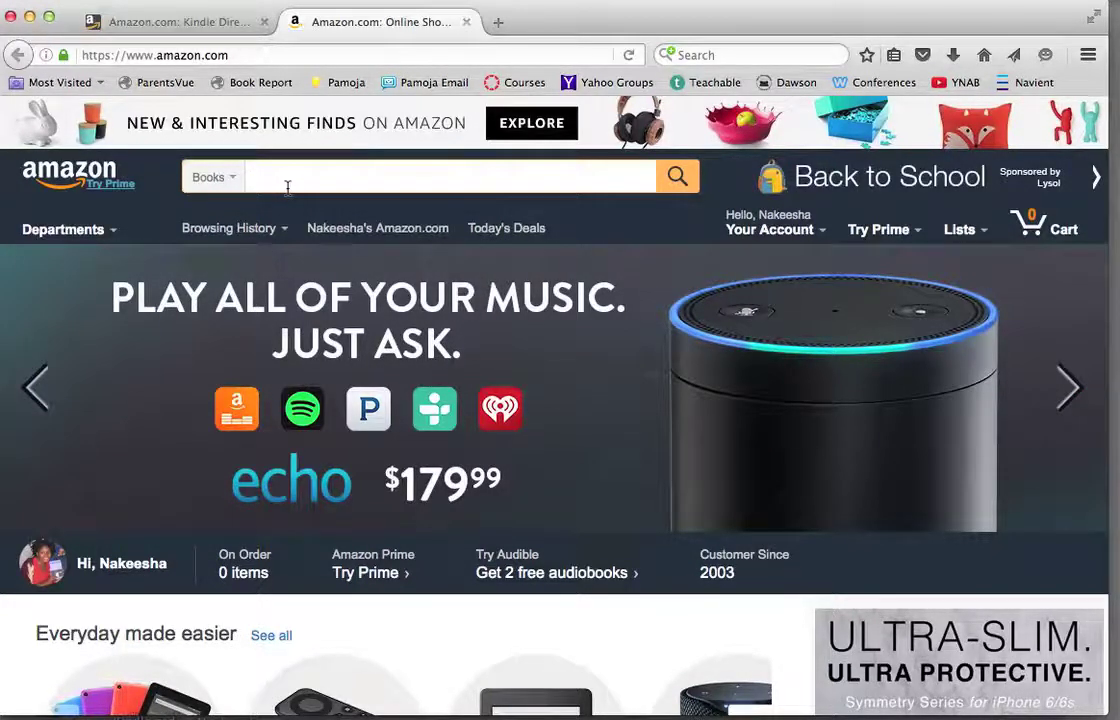
type("shifter")
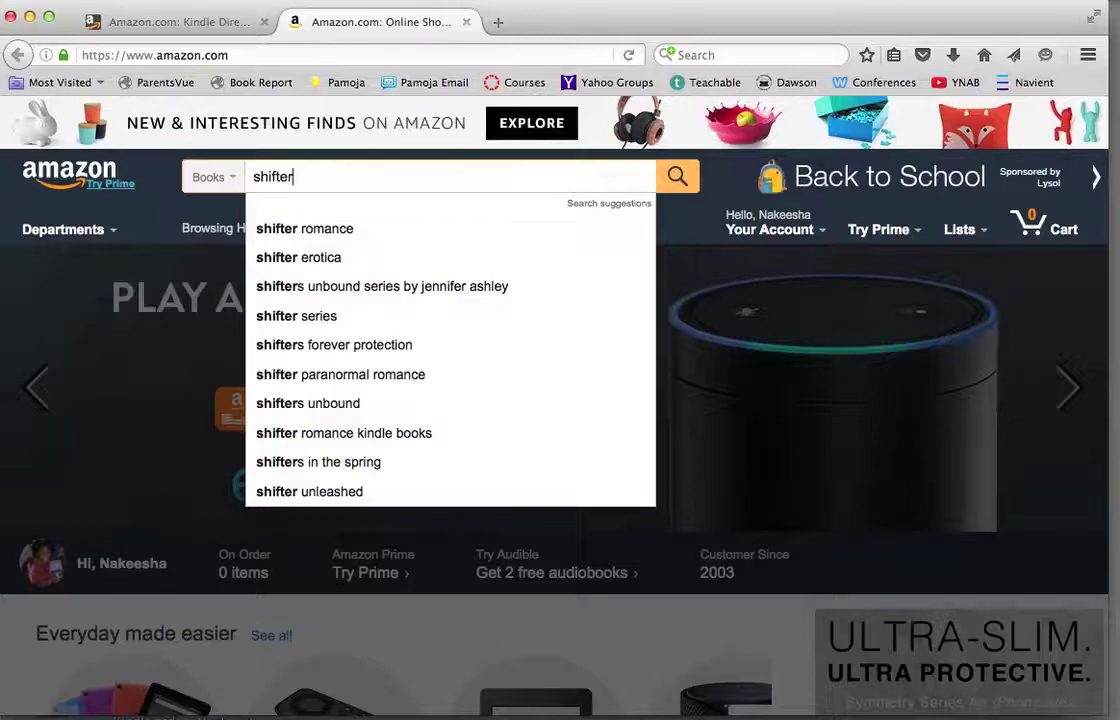
left_click(345, 236)
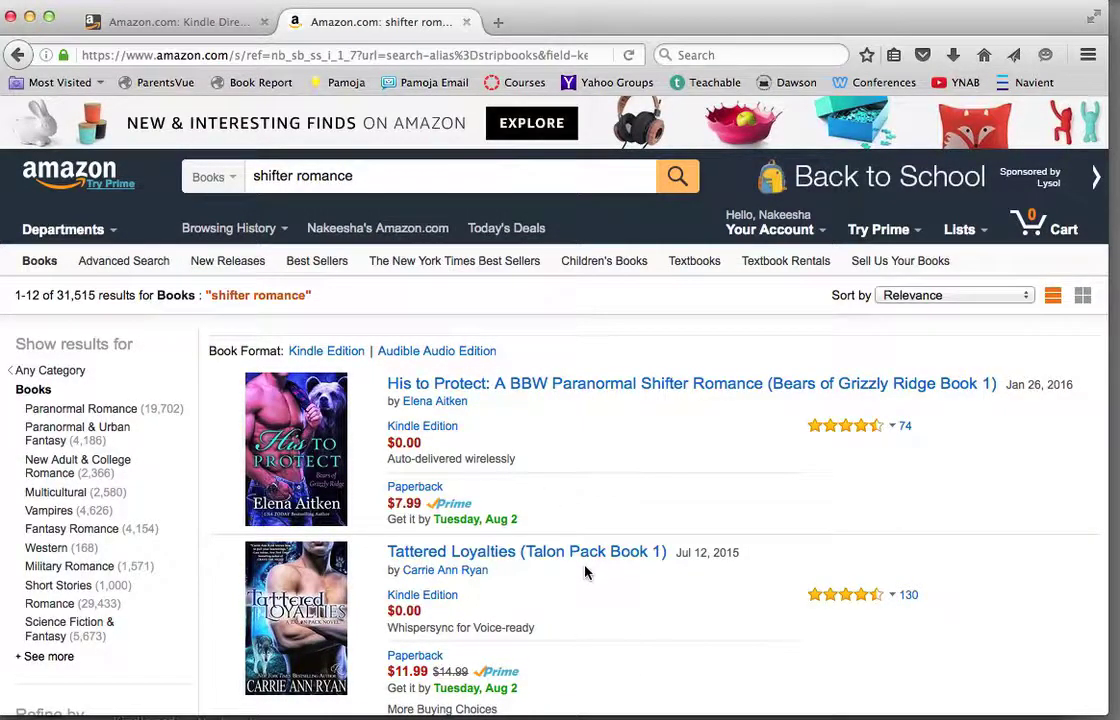
scroll(598, 569, "down", 3)
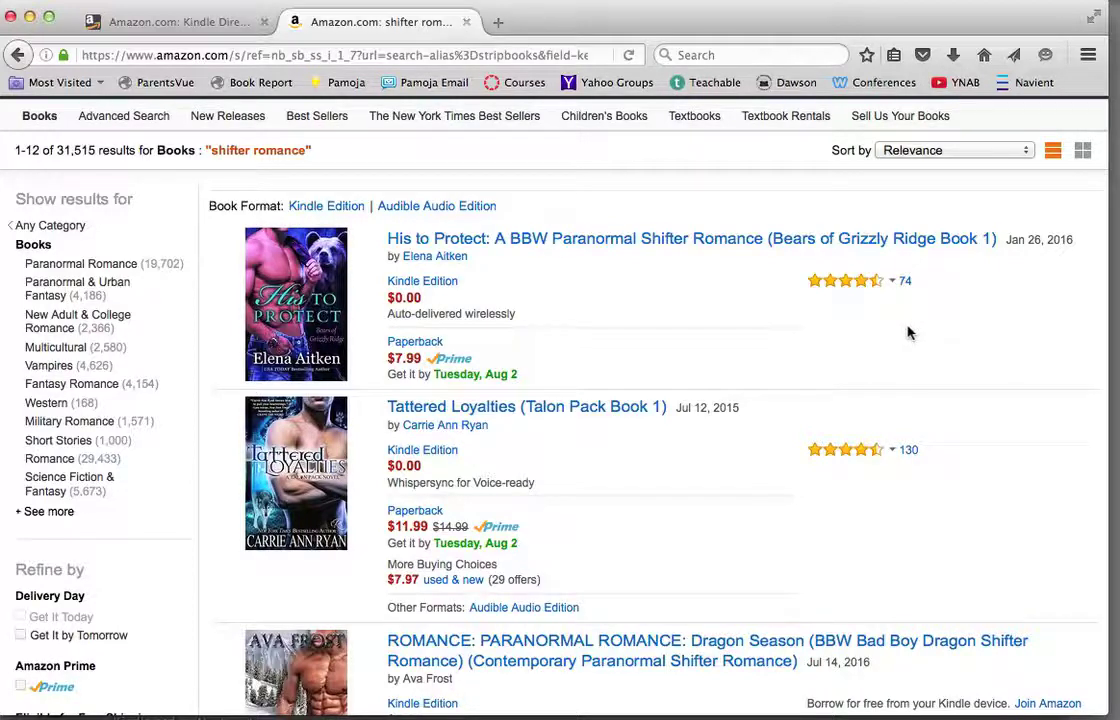
Open the paranormal romance "Dragon Season" from the search results and examine its Amazon Best Sellers Rank and category rankings
scroll(908, 332, "down", 2)
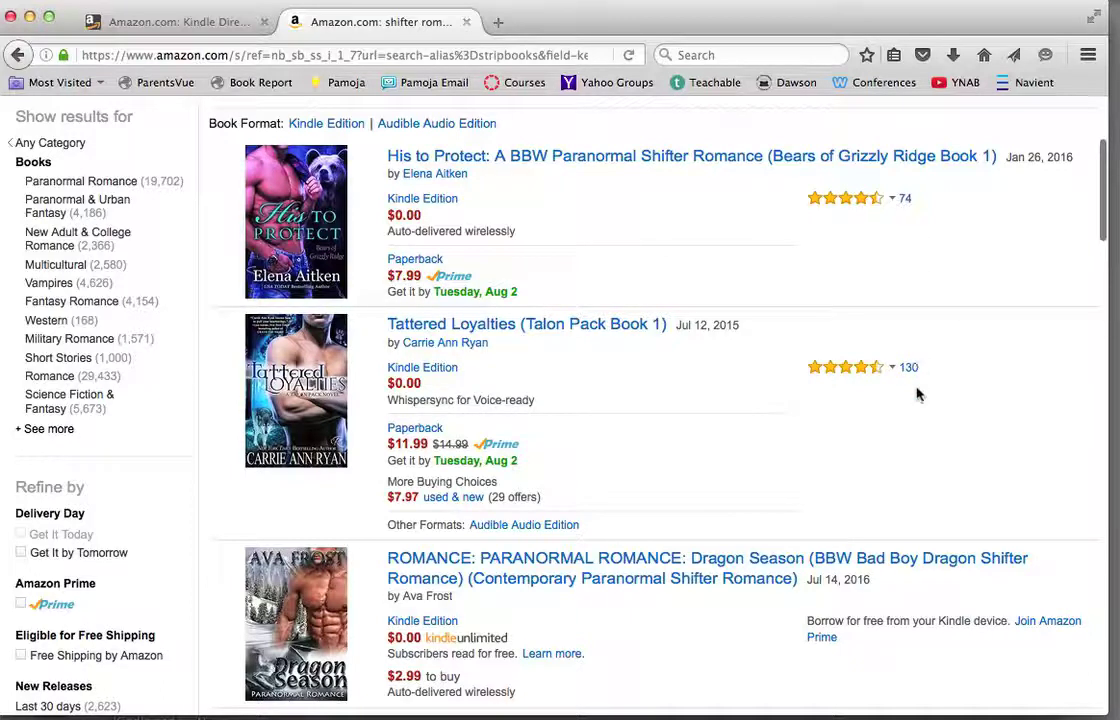
scroll(915, 400, "down", 2)
scroll(918, 412, "down", 4)
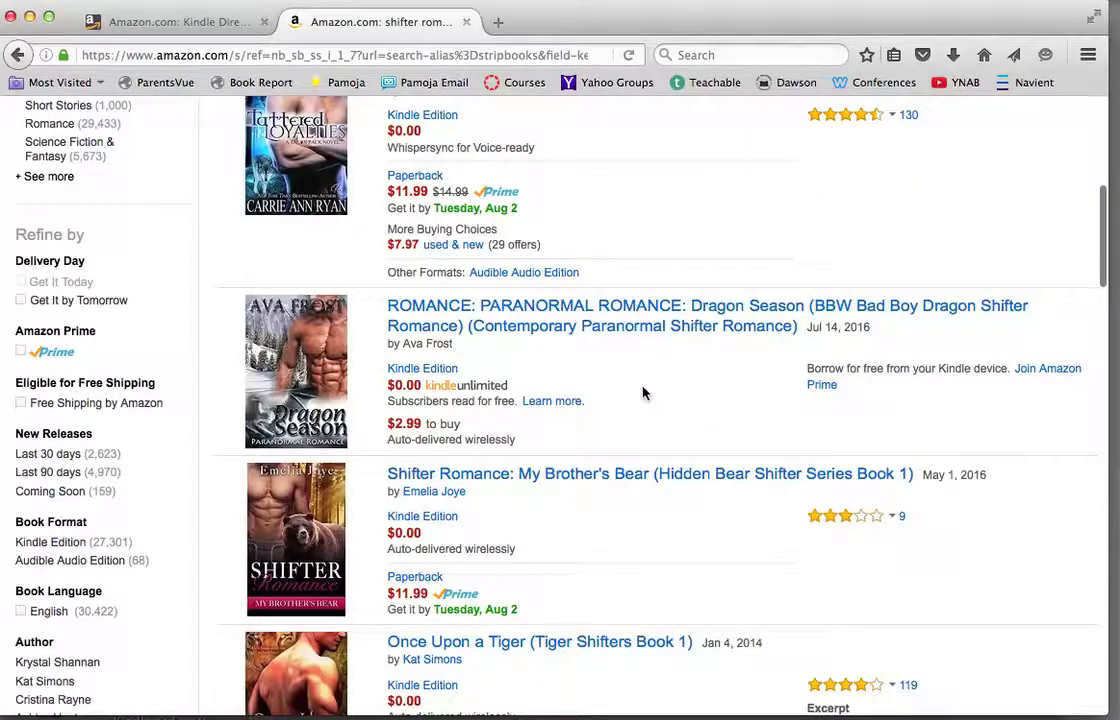
left_click(477, 311)
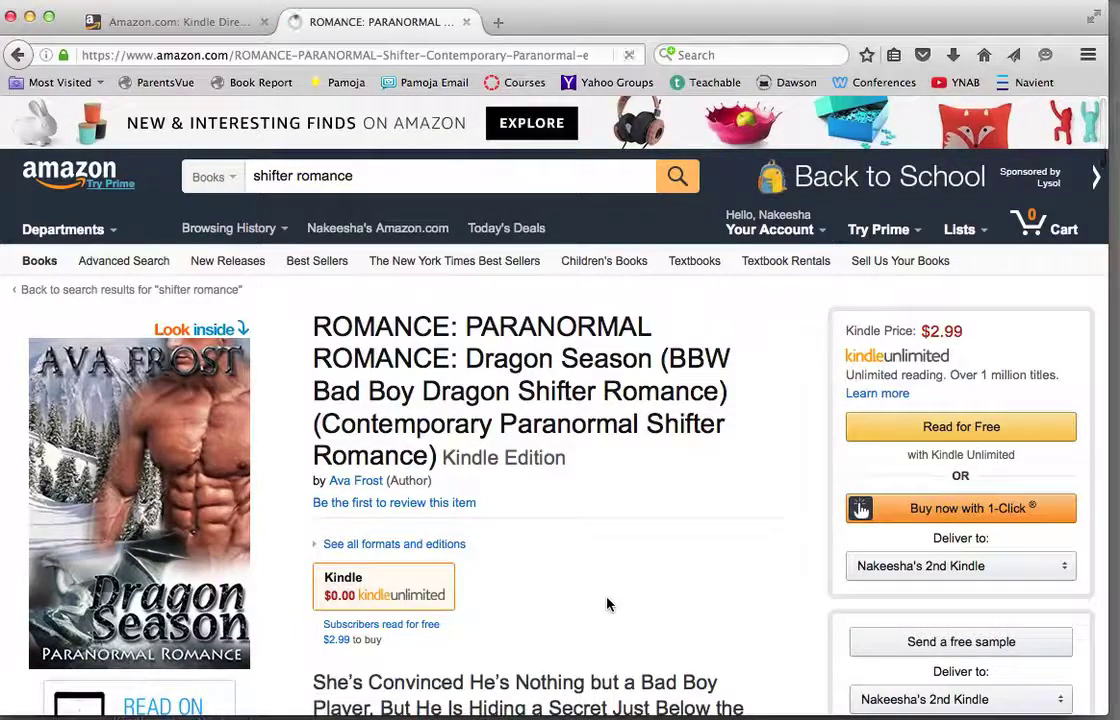
scroll(607, 603, "down", 3)
scroll(607, 600, "down", 5)
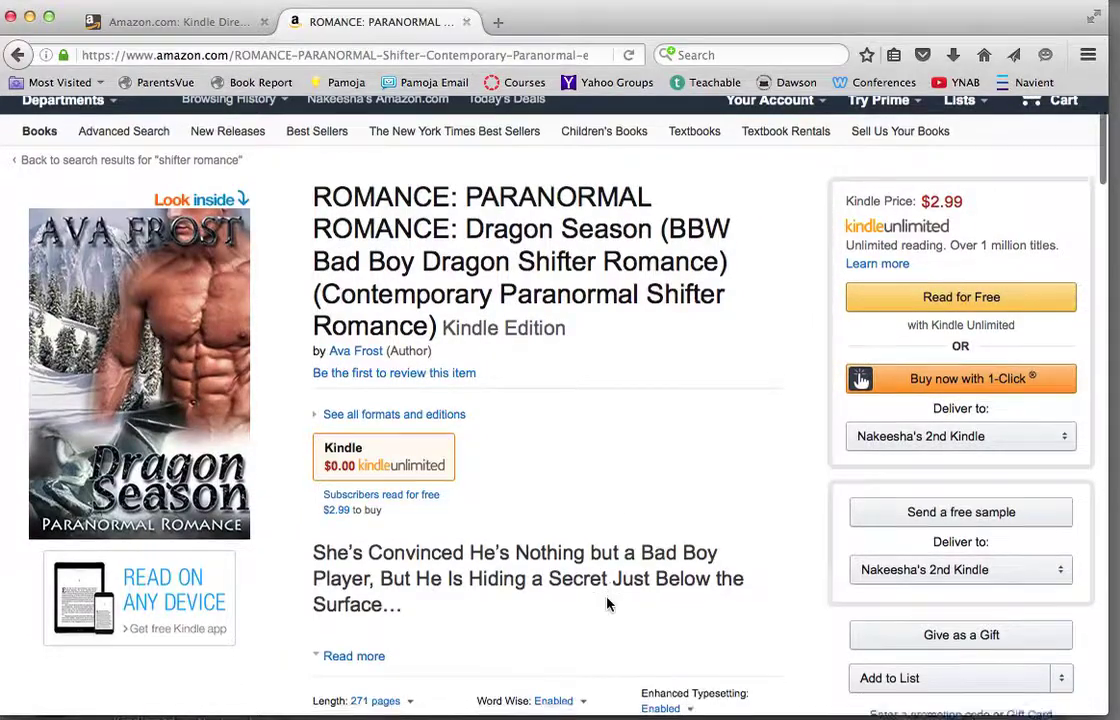
scroll(549, 567, "down", 15)
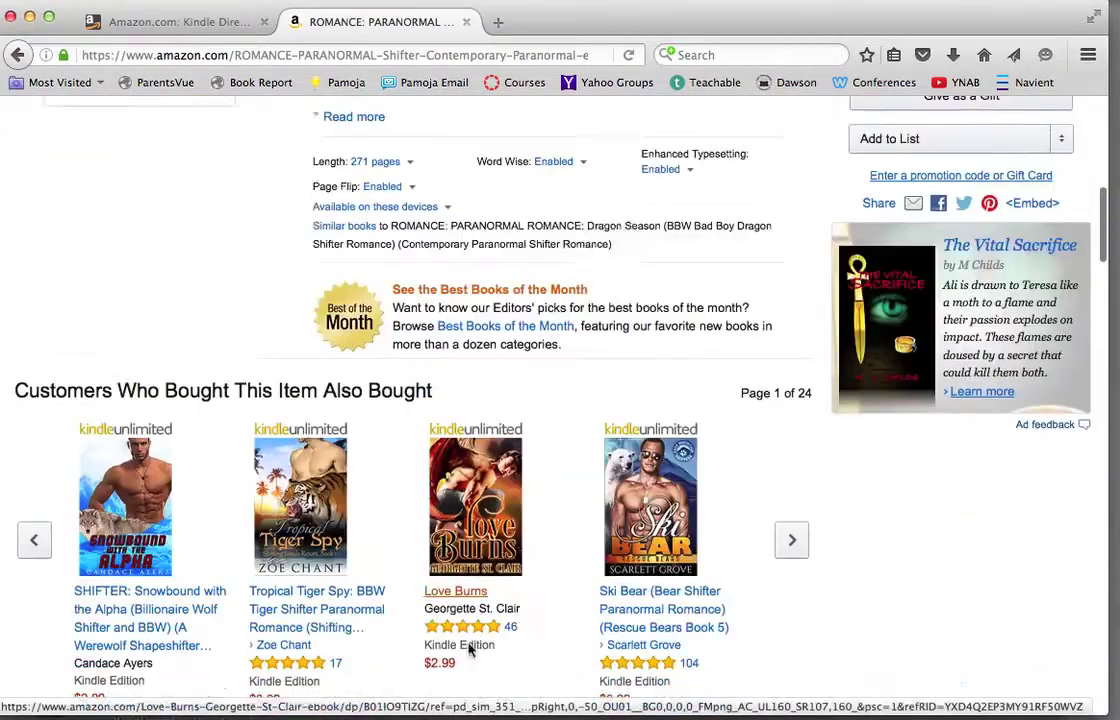
scroll(372, 681, "up", 10)
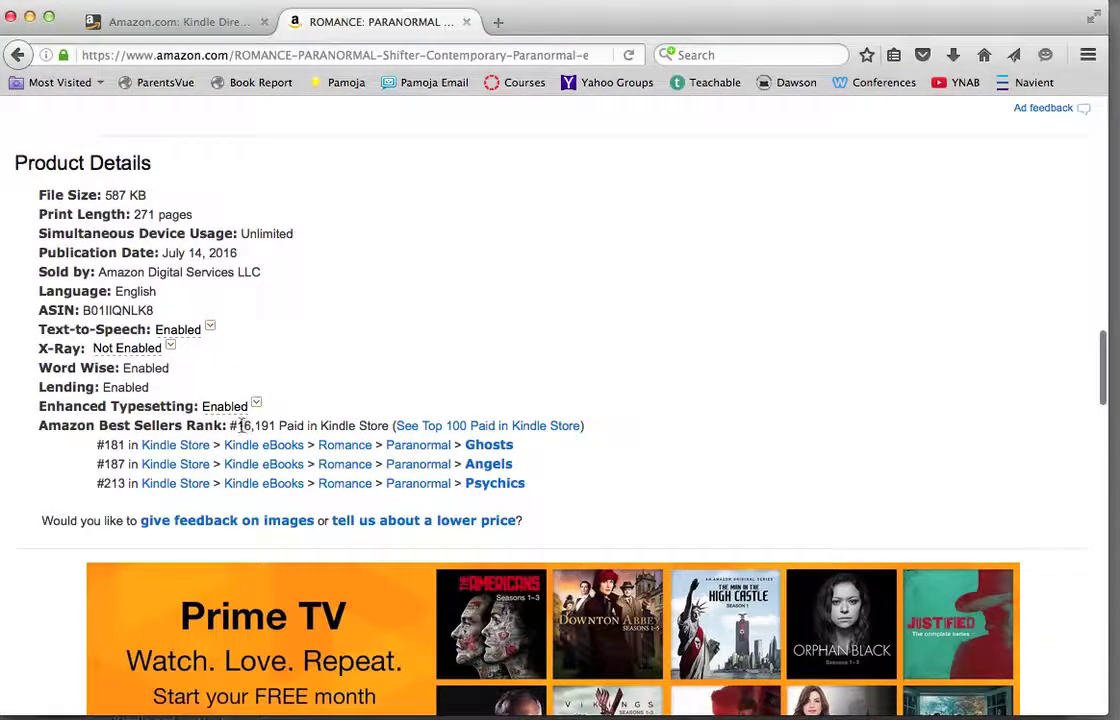
left_click_drag(230, 425, 297, 425)
left_click_drag(97, 445, 155, 462)
left_click(155, 462)
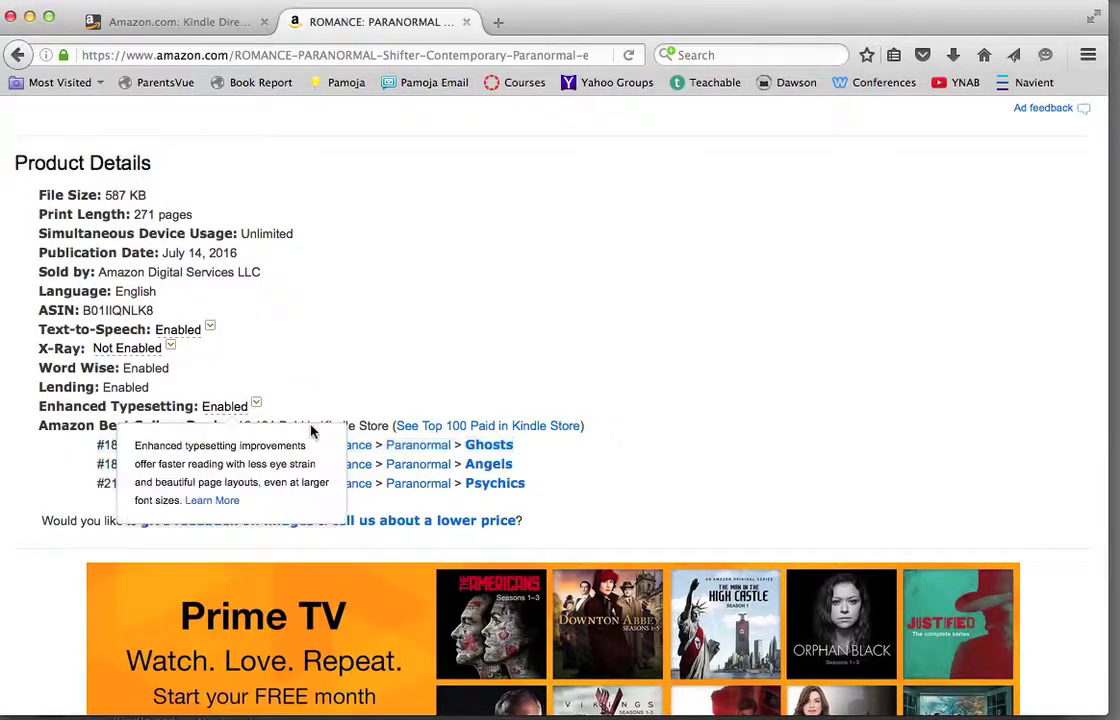
Return to the search results, examine the Best Sellers Rank and category rankings of "His to Protect", and close the Amazon search tab
left_click(17, 55)
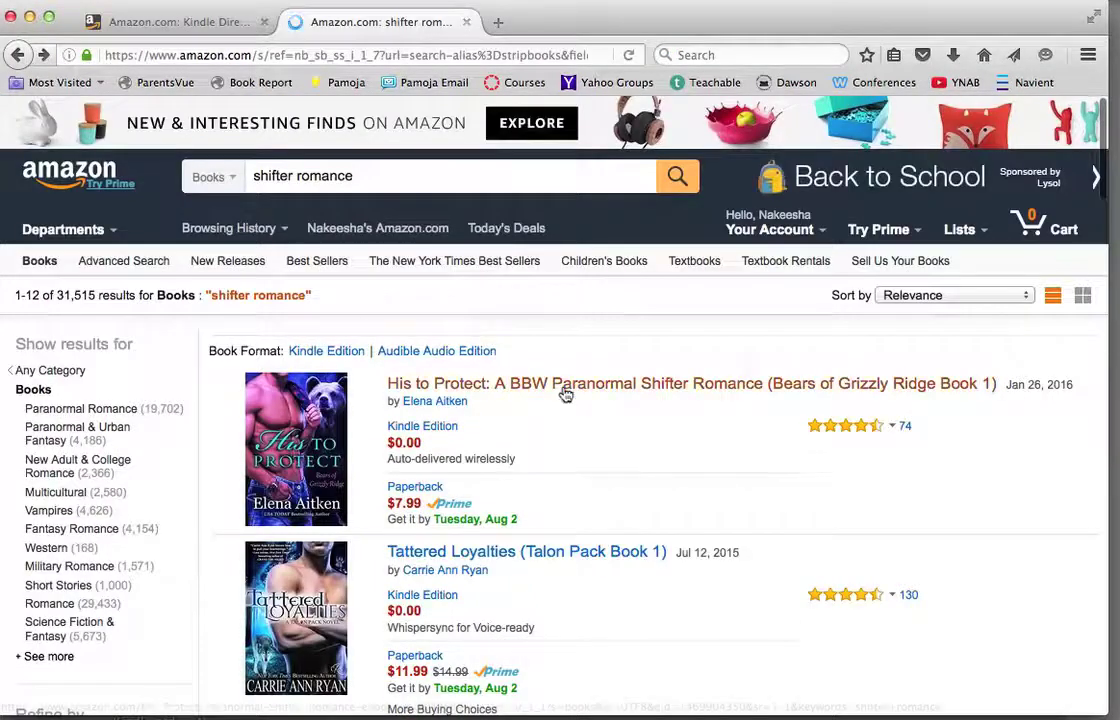
left_click(565, 390)
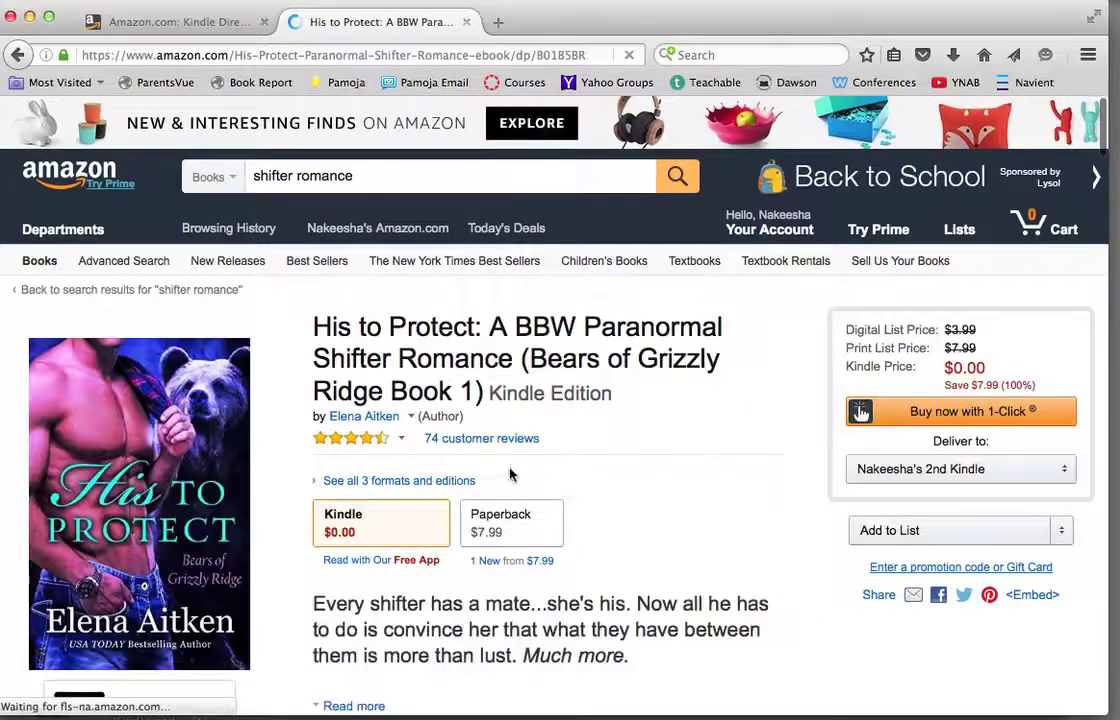
scroll(537, 591, "down", 10)
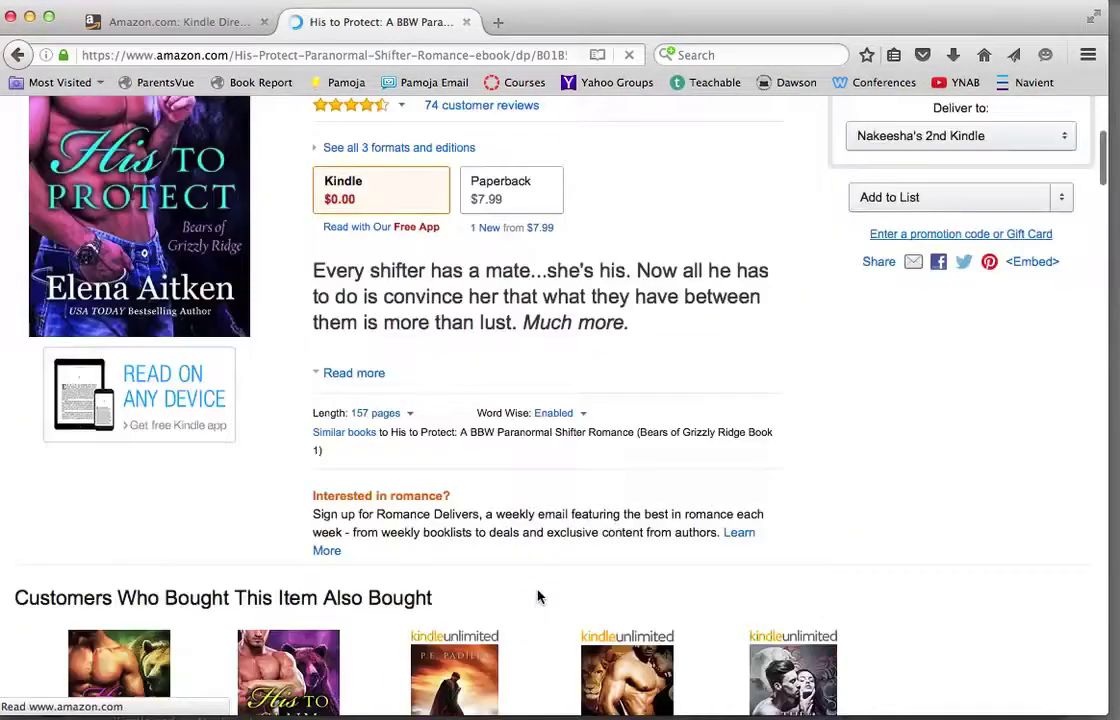
scroll(537, 596, "down", 15)
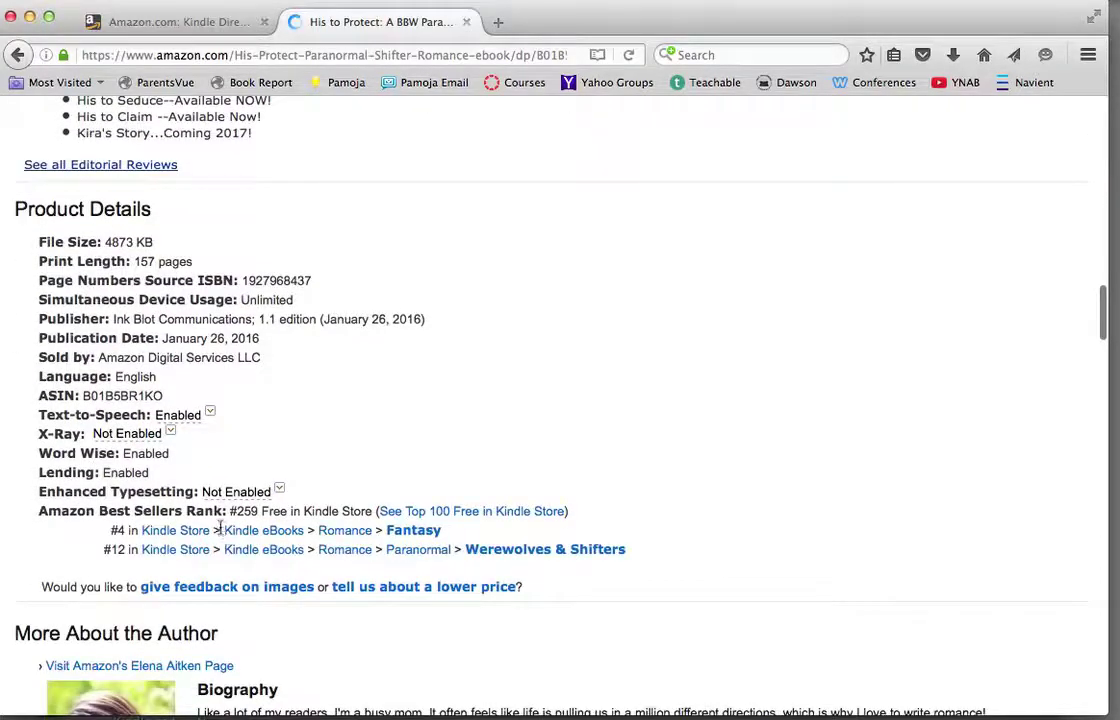
left_click_drag(230, 511, 270, 514)
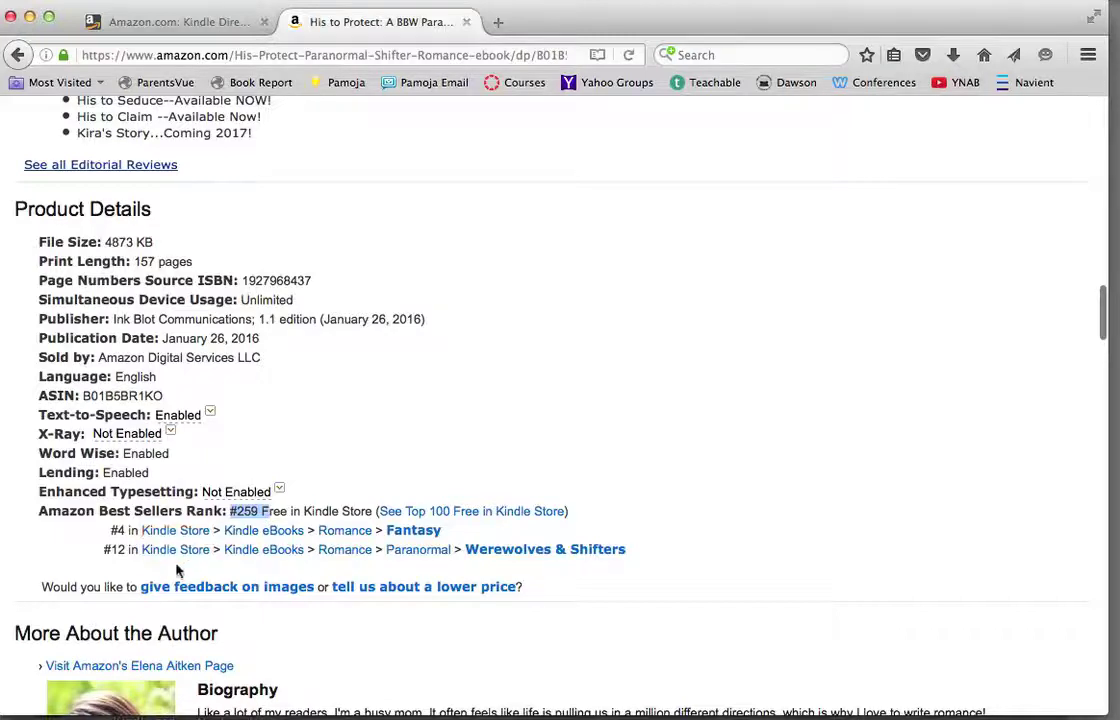
left_click_drag(100, 553, 332, 572)
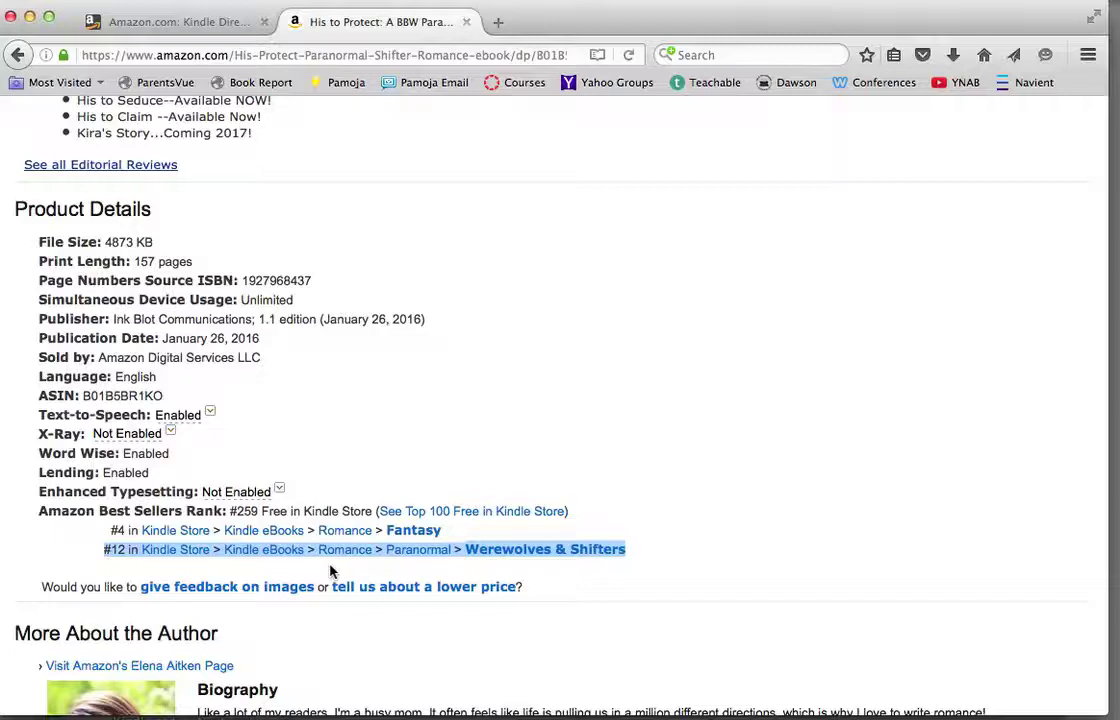
scroll(380, 465, "up", 20)
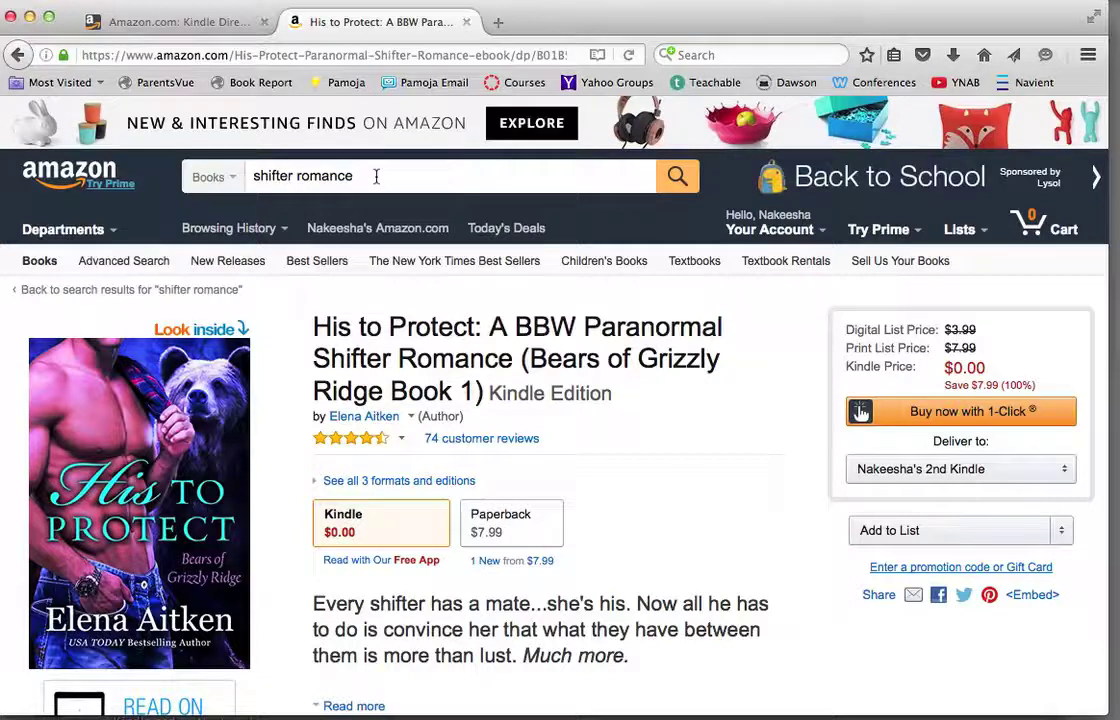
left_click(466, 22)
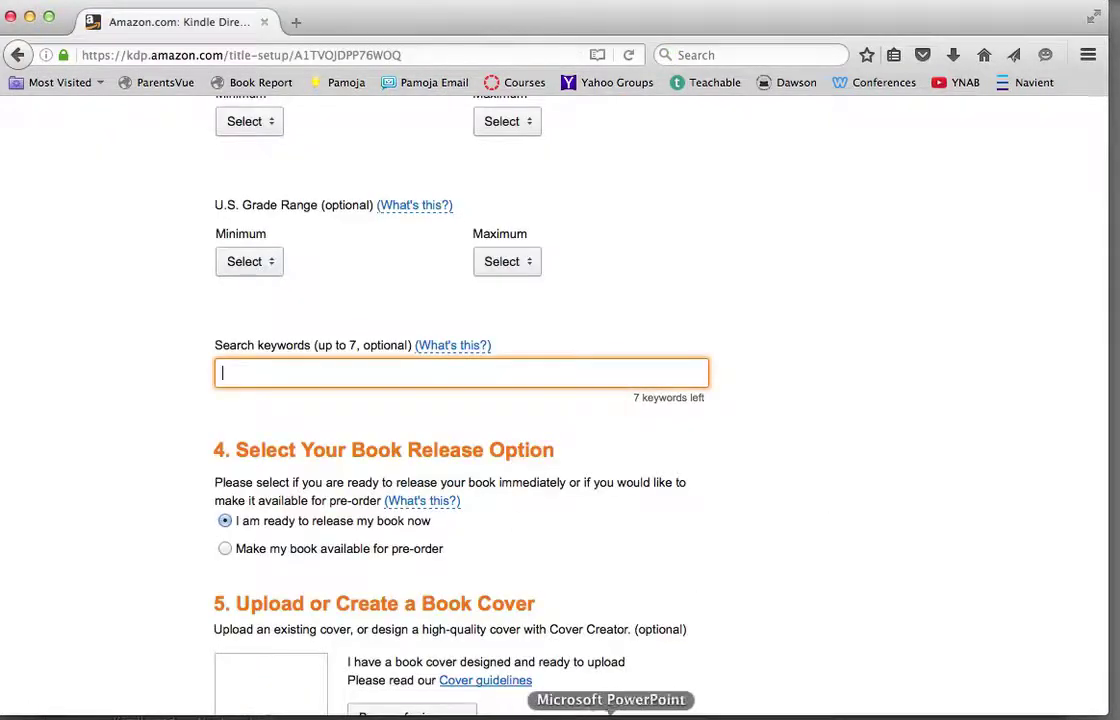
Copy the full list under Keywords in Scrivener's Metadata document into the search keywords field of the title setup page in Firefox
left_click(703, 716)
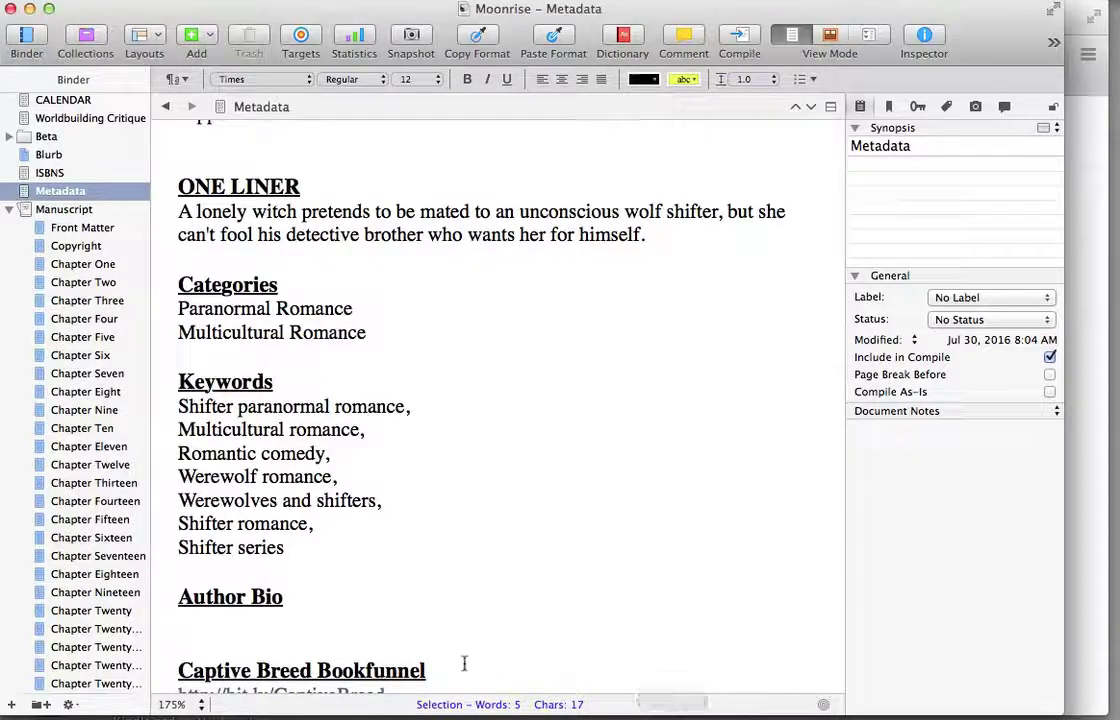
left_click_drag(286, 548, 175, 407)
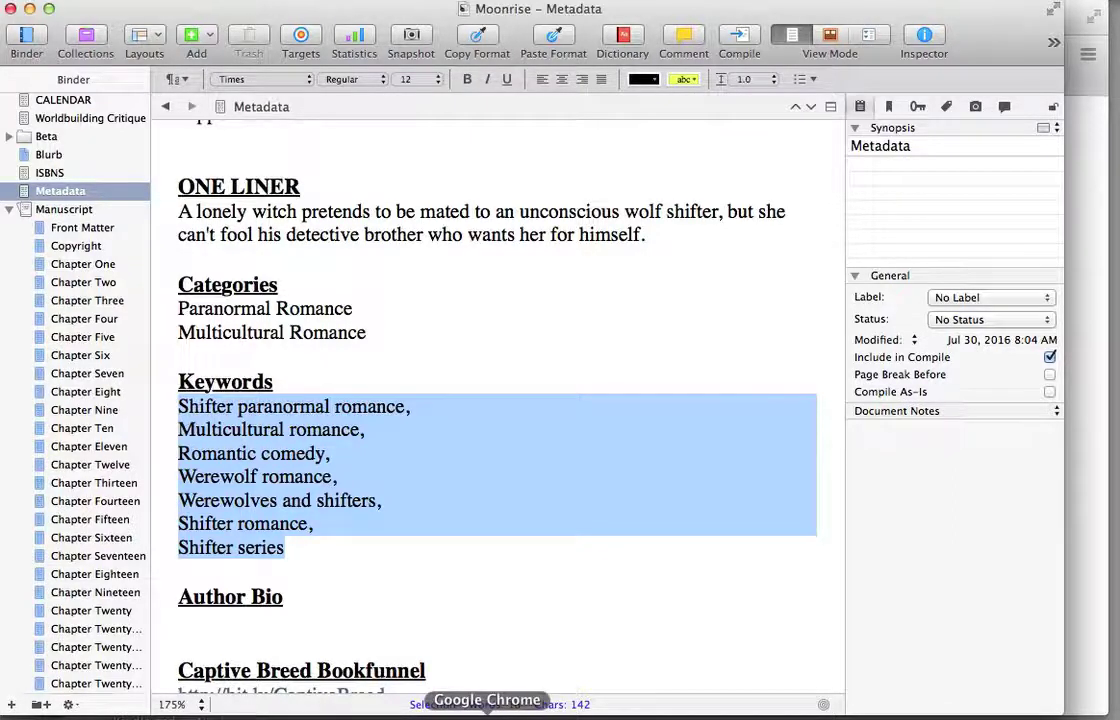
left_click(475, 714)
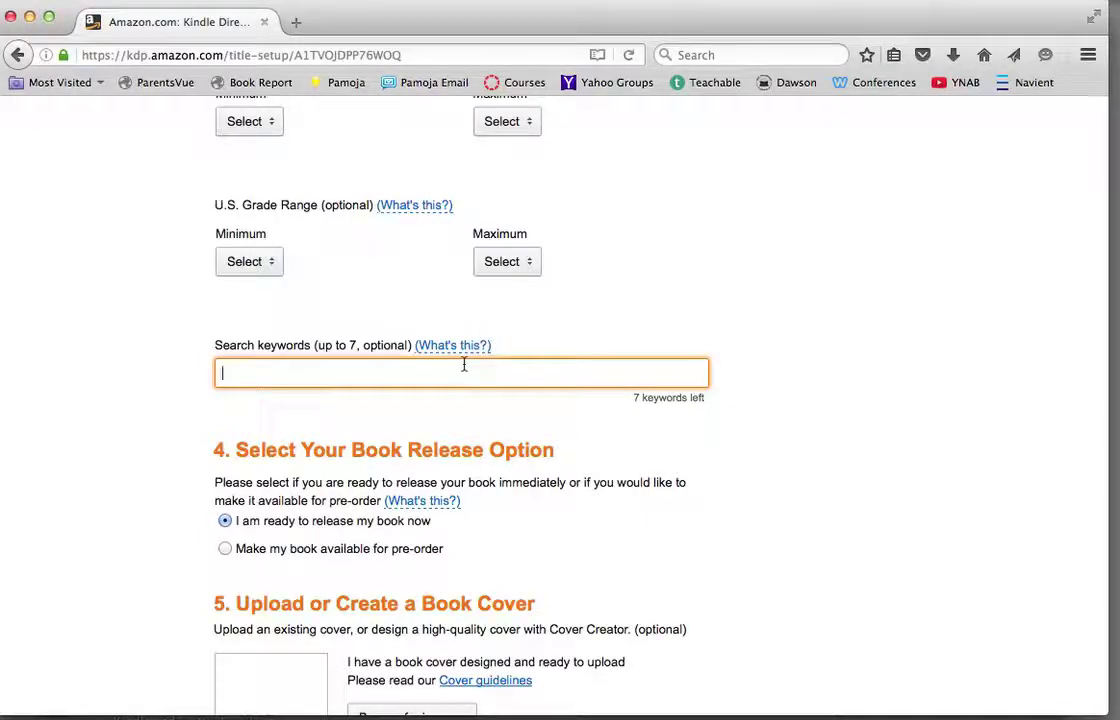
key("super+v")
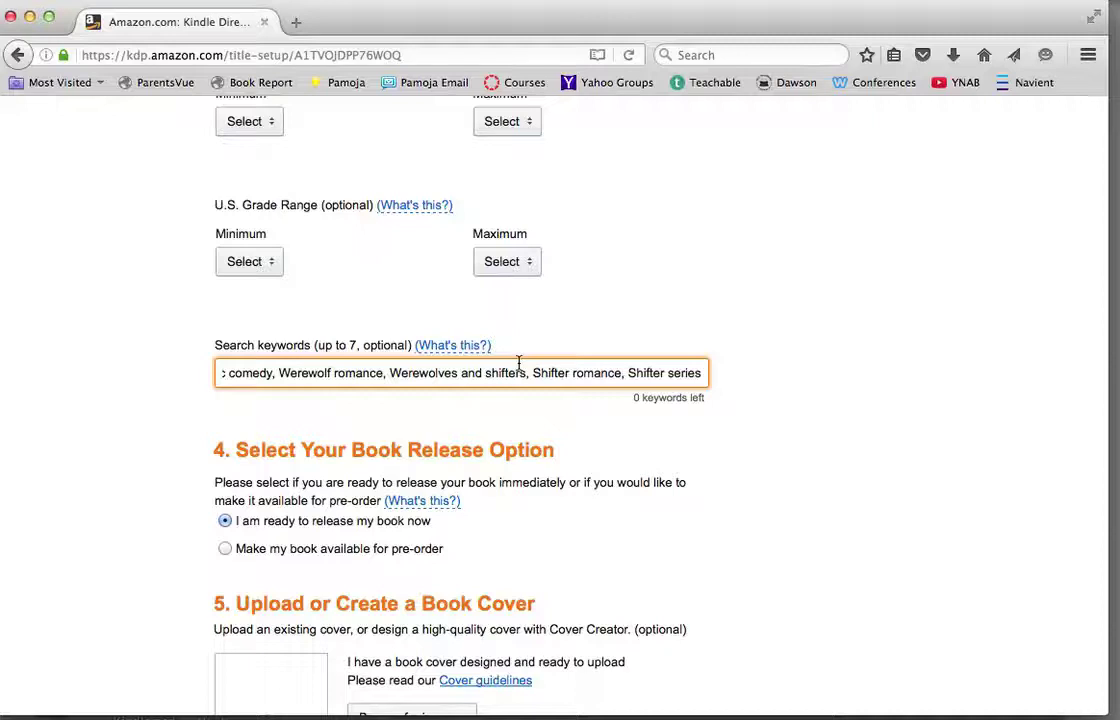
Try the pre-order release option, view its release date calendar, and set the option back to "I am ready to release my book now"
scroll(727, 469, "down", 1)
scroll(727, 470, "down", 2)
right_click(729, 462)
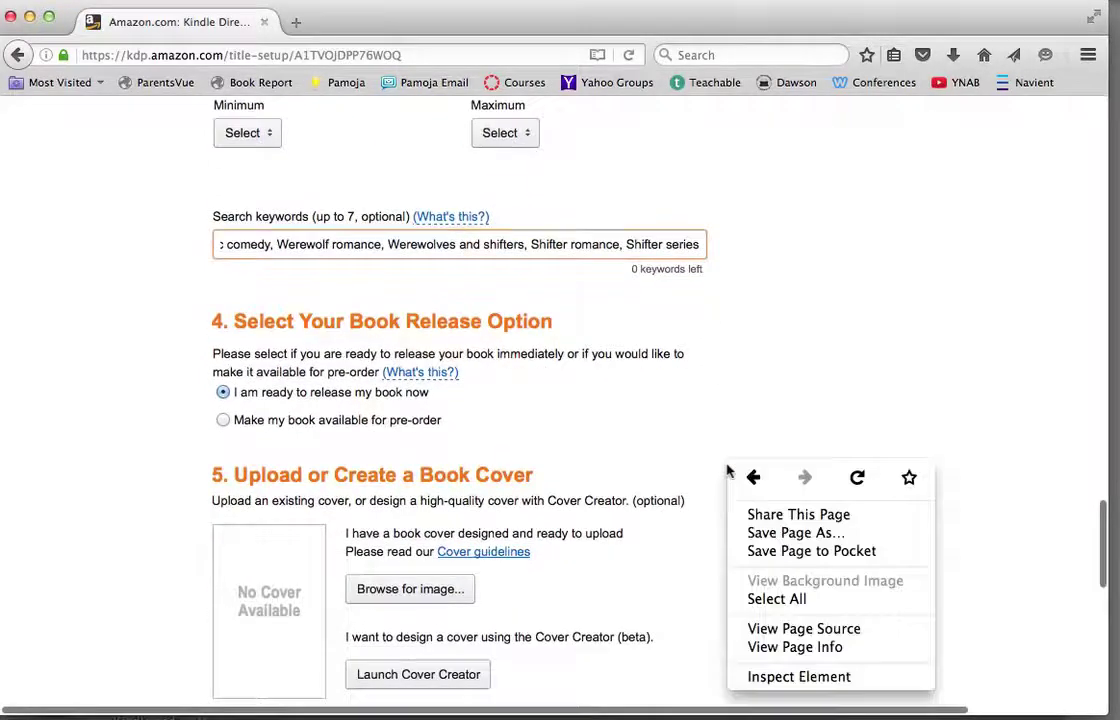
left_click(790, 341)
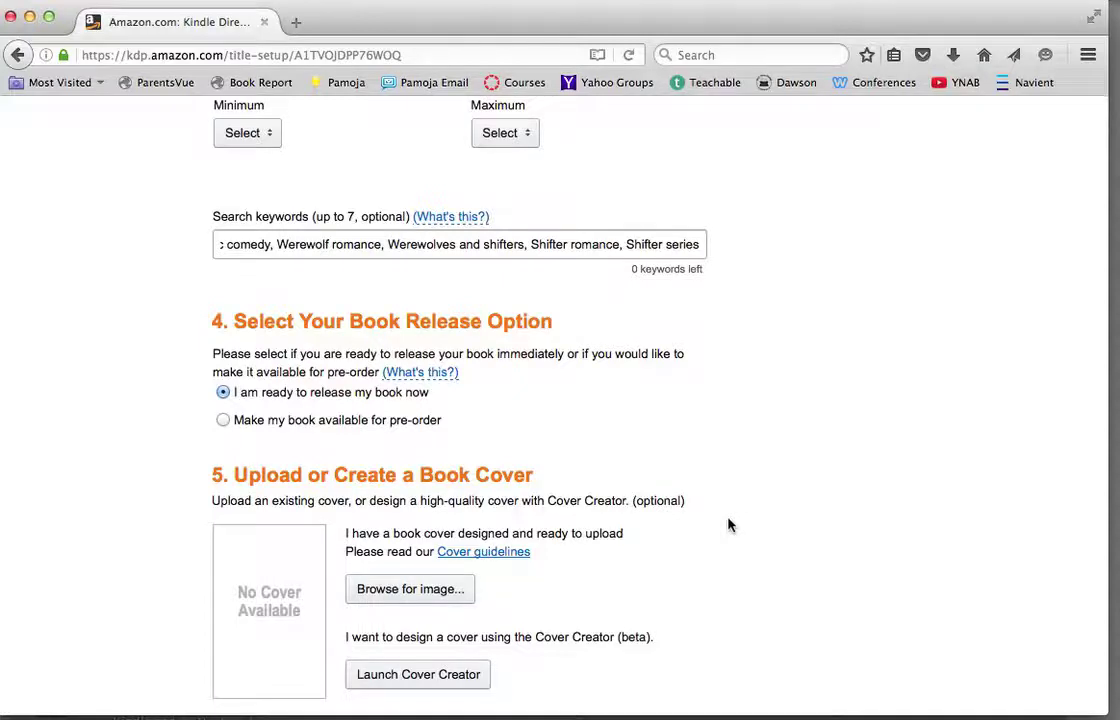
scroll(728, 524, "down", 1)
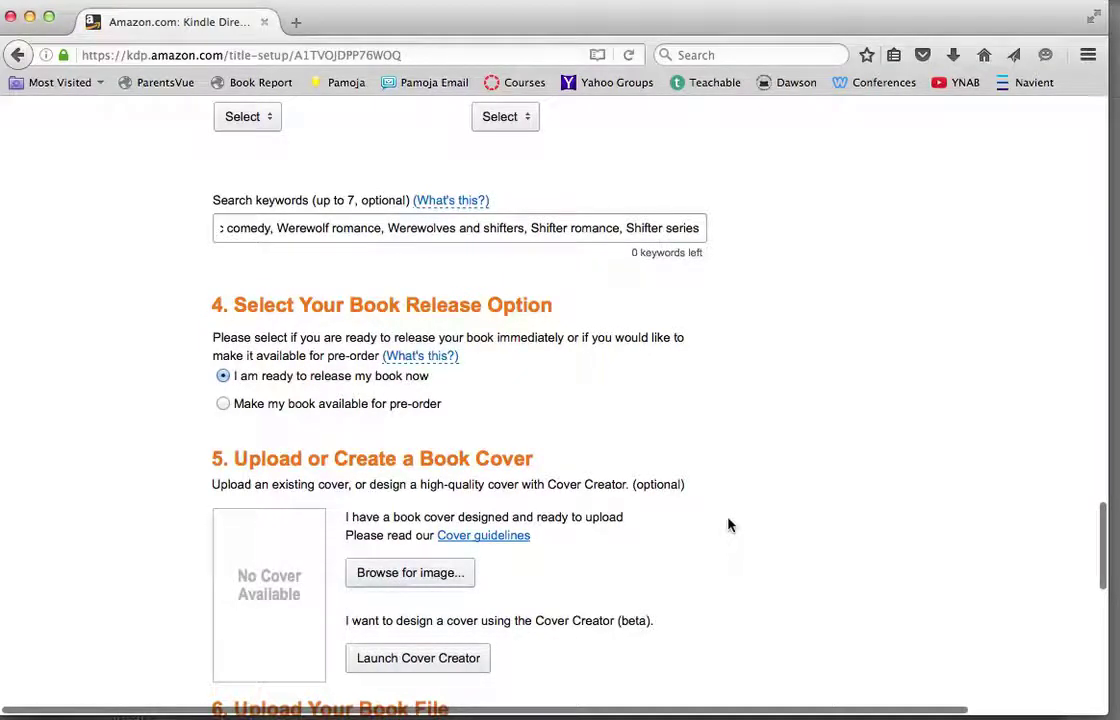
scroll(728, 524, "down", 3)
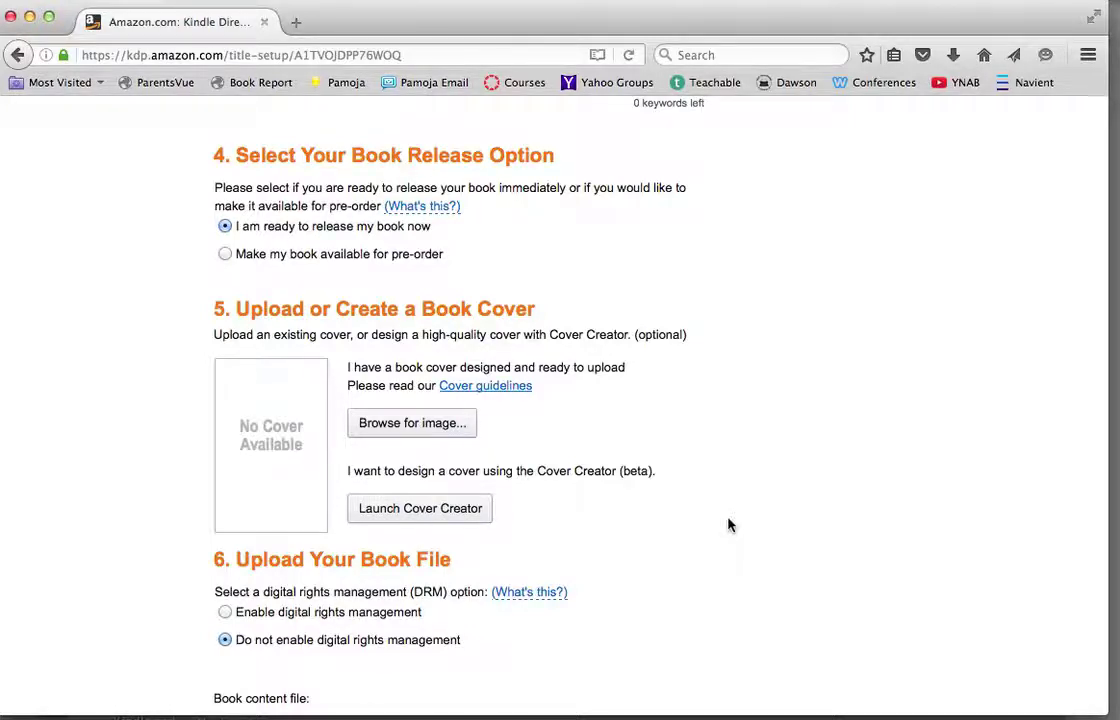
left_click(224, 253)
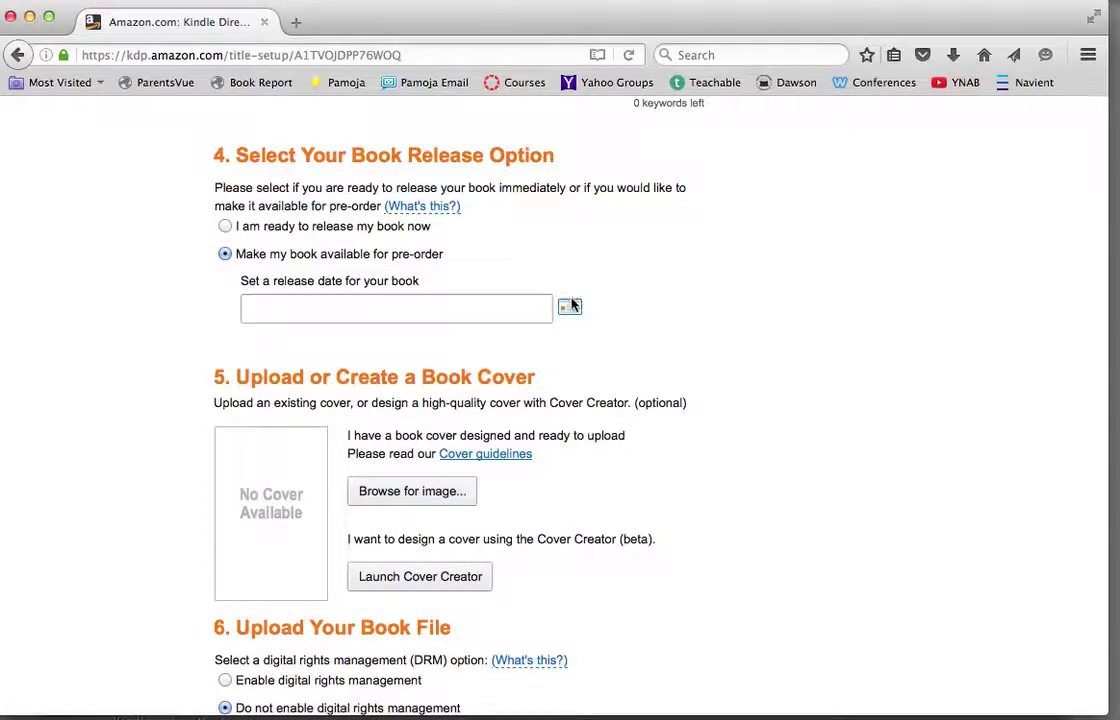
left_click(570, 310)
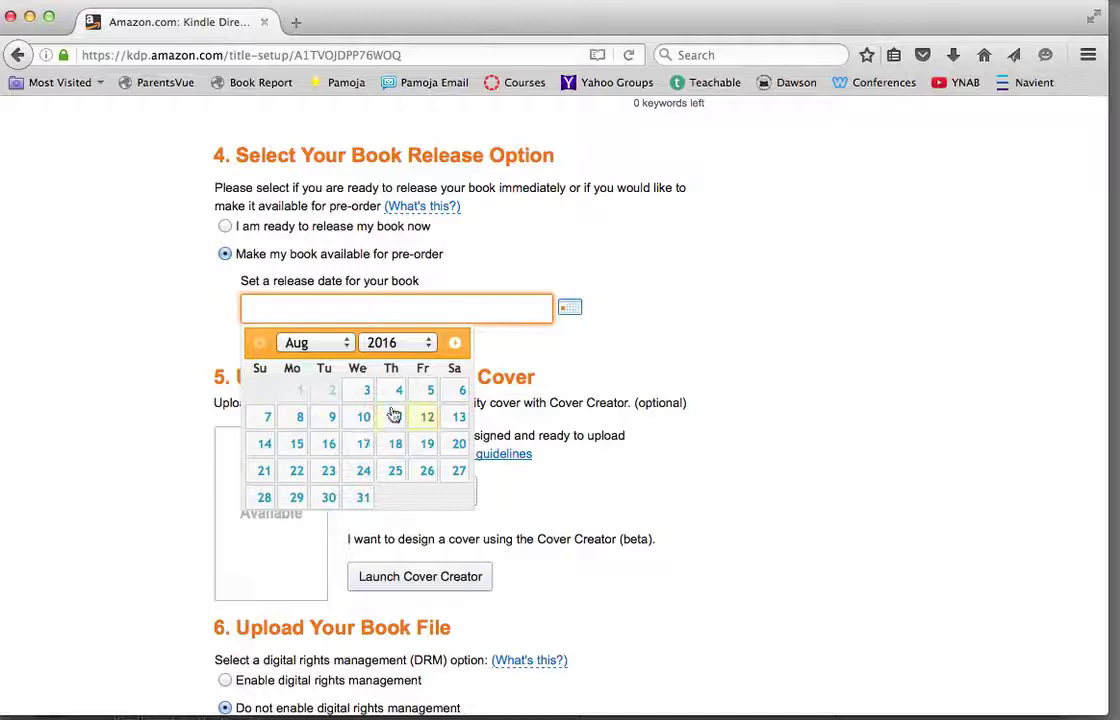
left_click(725, 366)
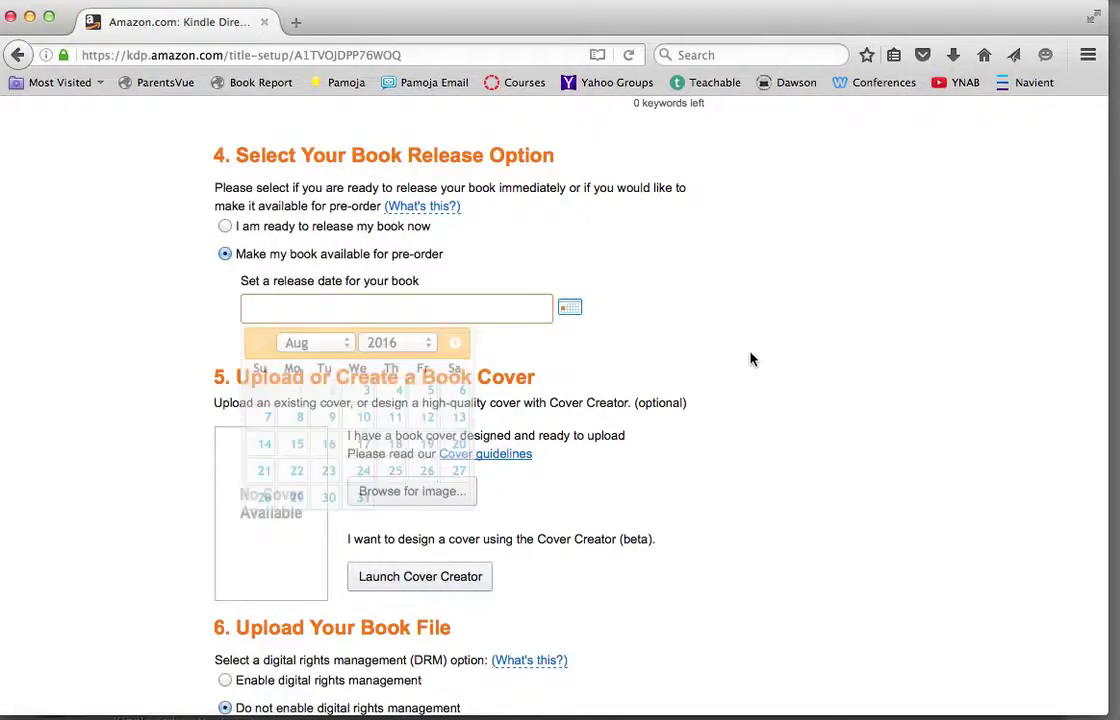
left_click(226, 226)
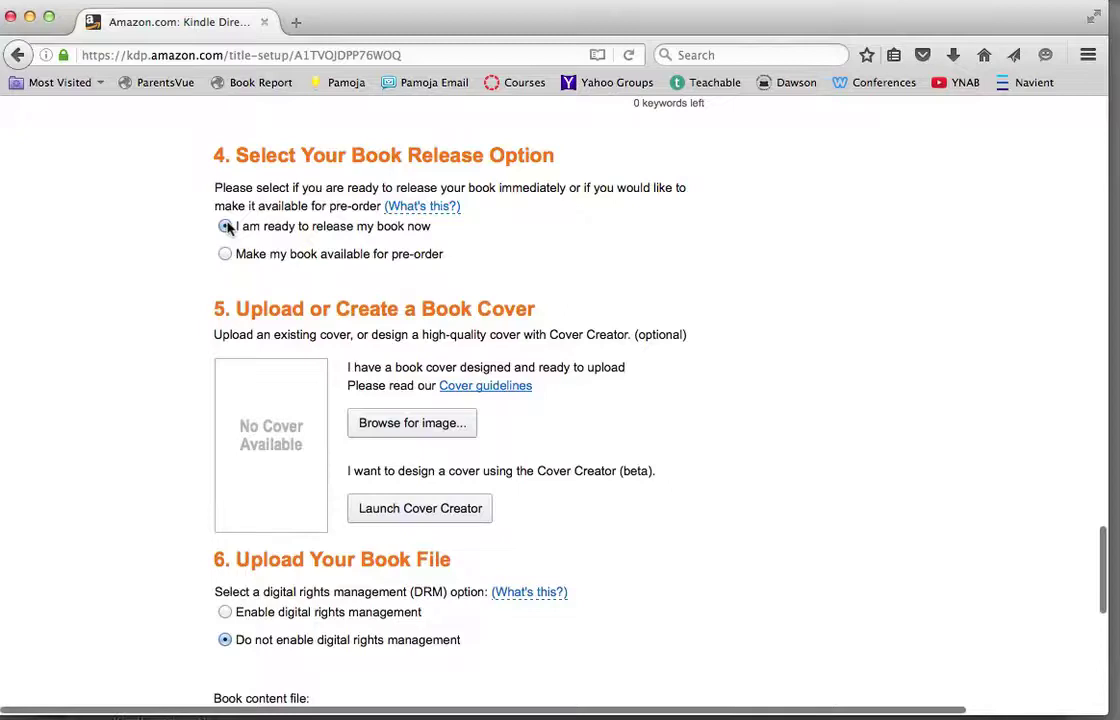
Upload Moonrise.jpg from the Moonrise project's Cover folder as the book cover image
scroll(800, 488, "down", 3)
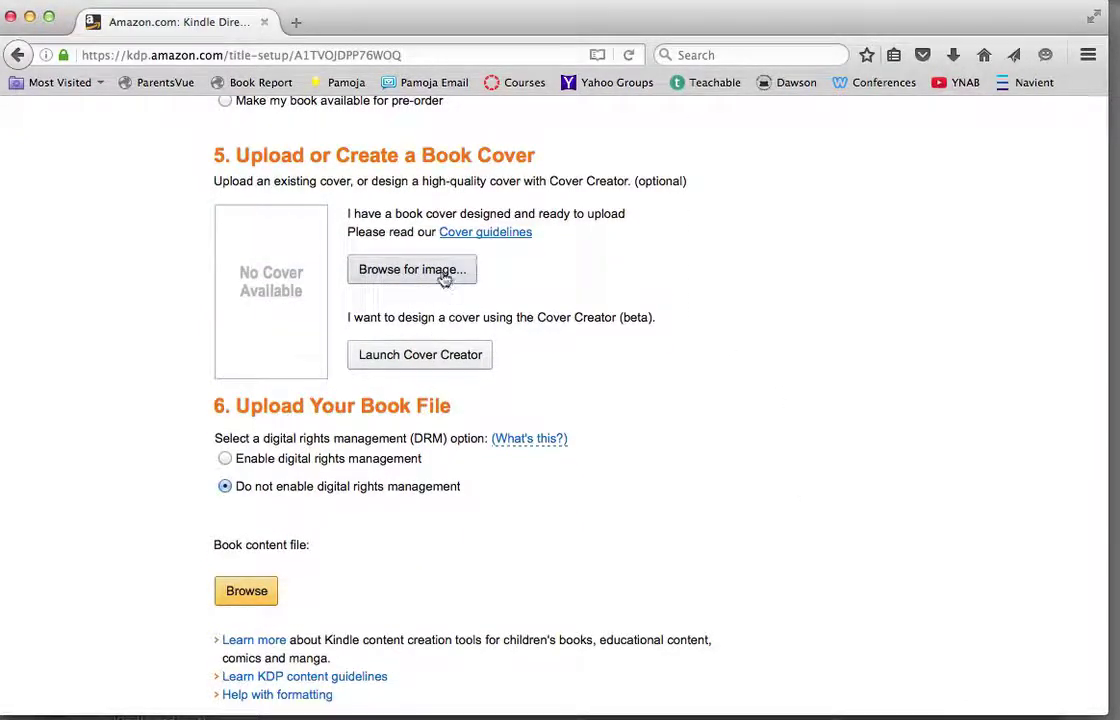
left_click(442, 277)
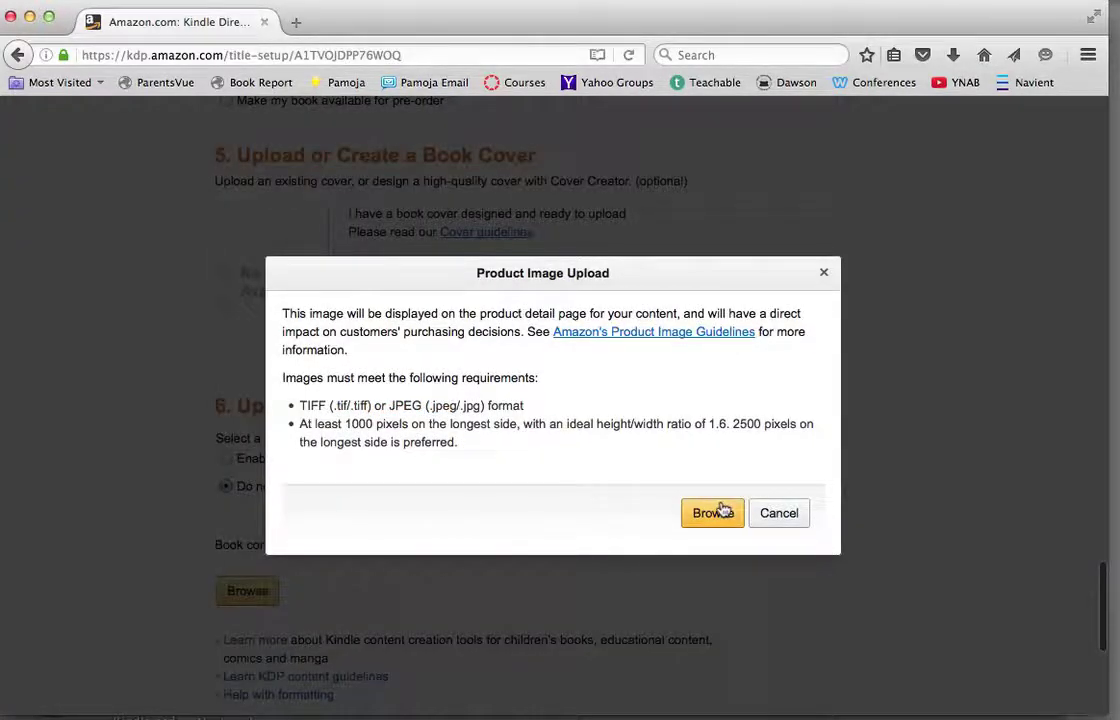
left_click(722, 510)
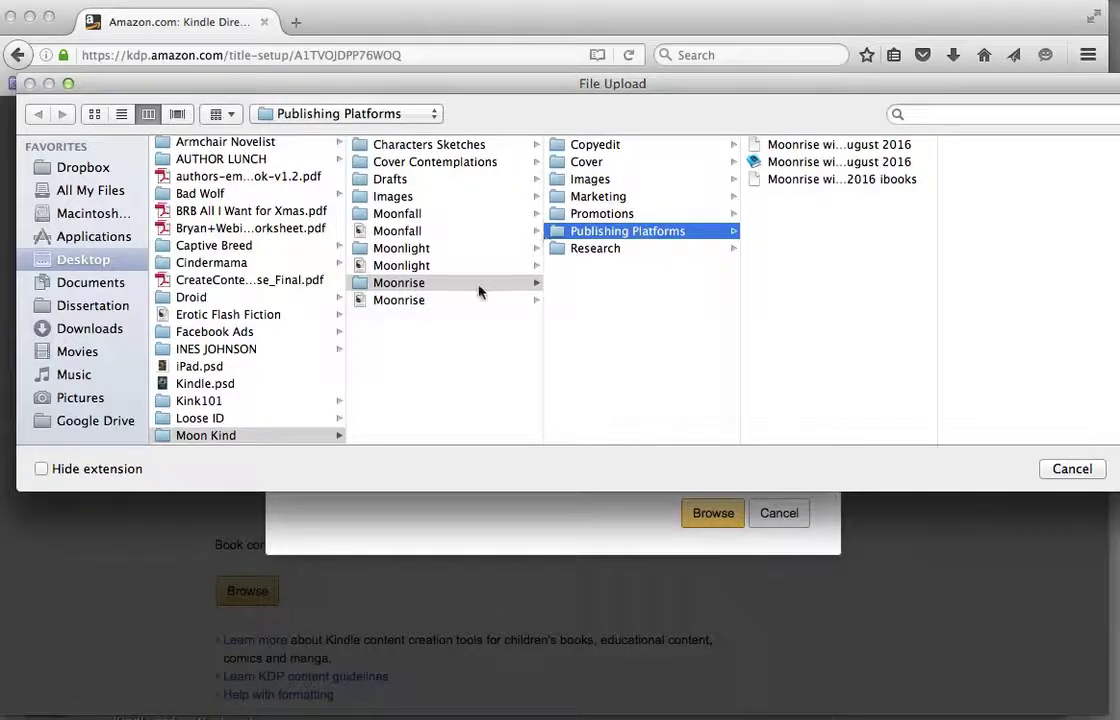
left_click(598, 162)
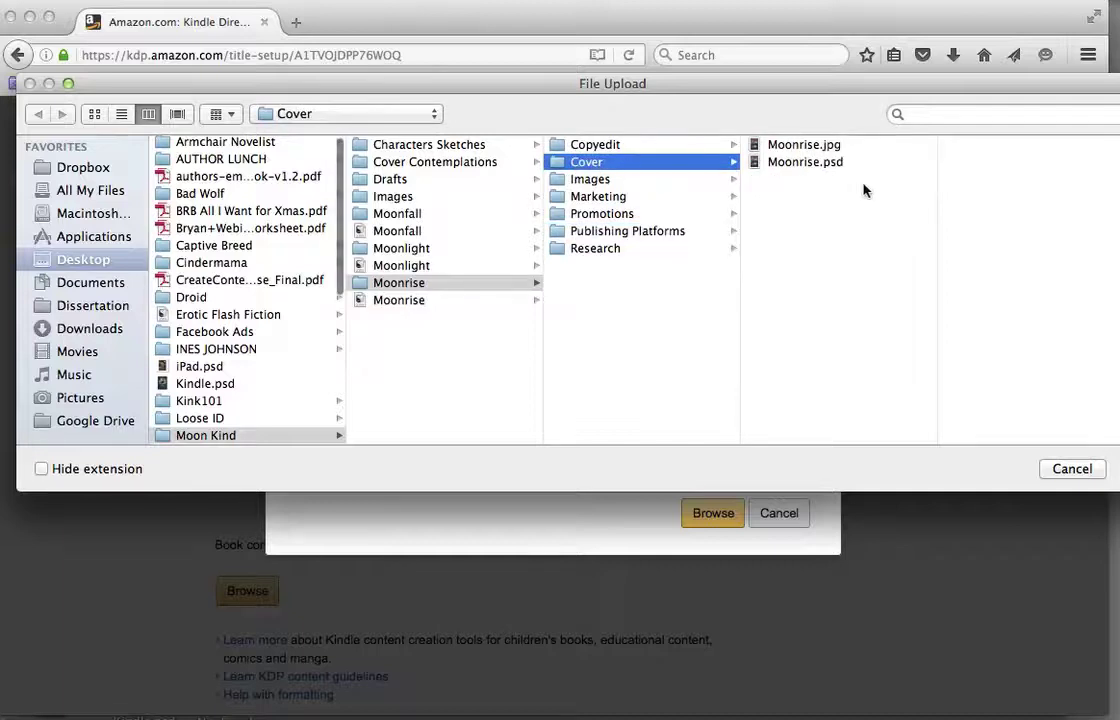
left_click(789, 146)
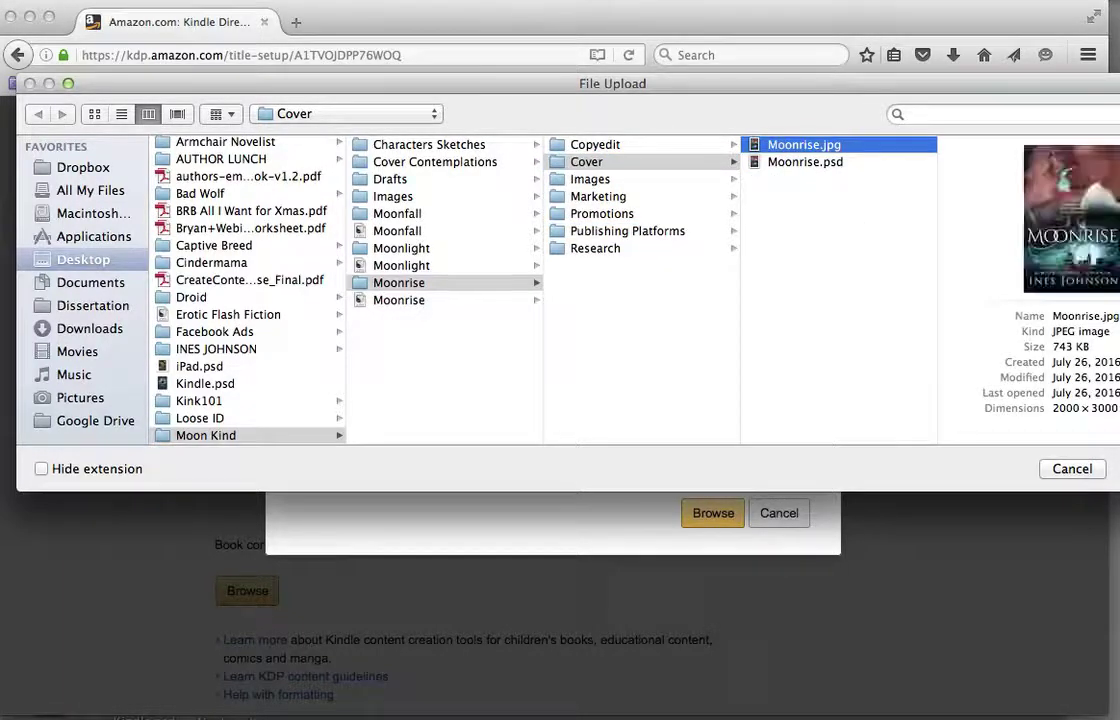
key("Return")
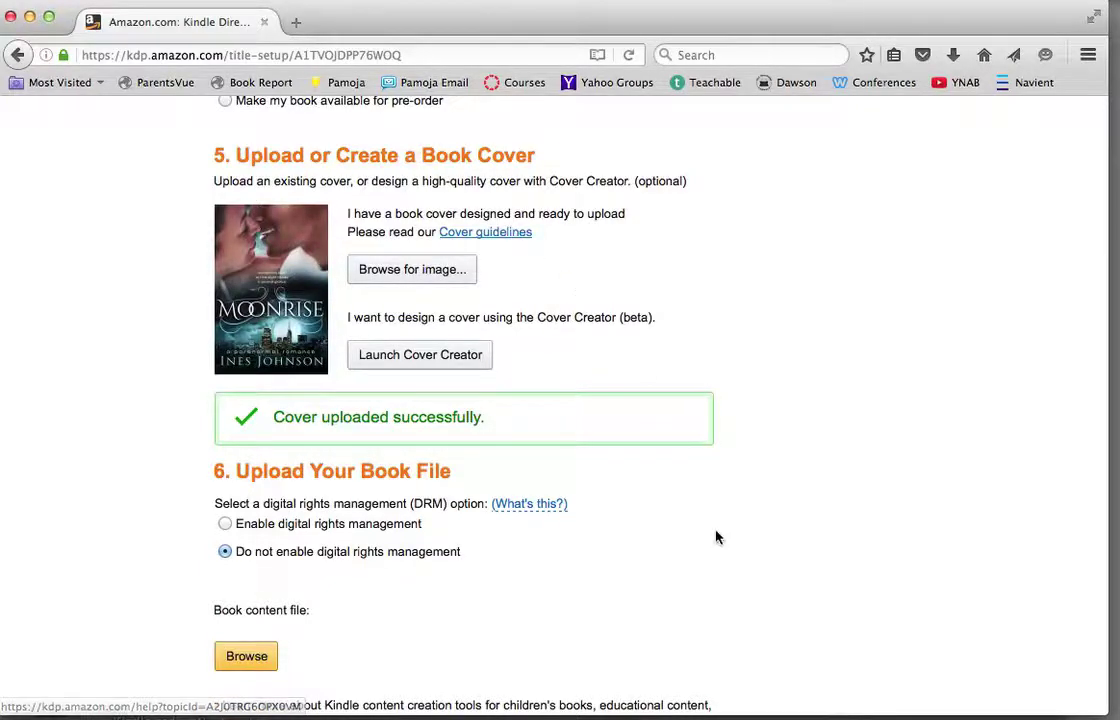
Upload the Kindle document of Moonrise, August 2016, from the project's Publishing Platforms folder as the book content file
scroll(715, 536, "down", 5)
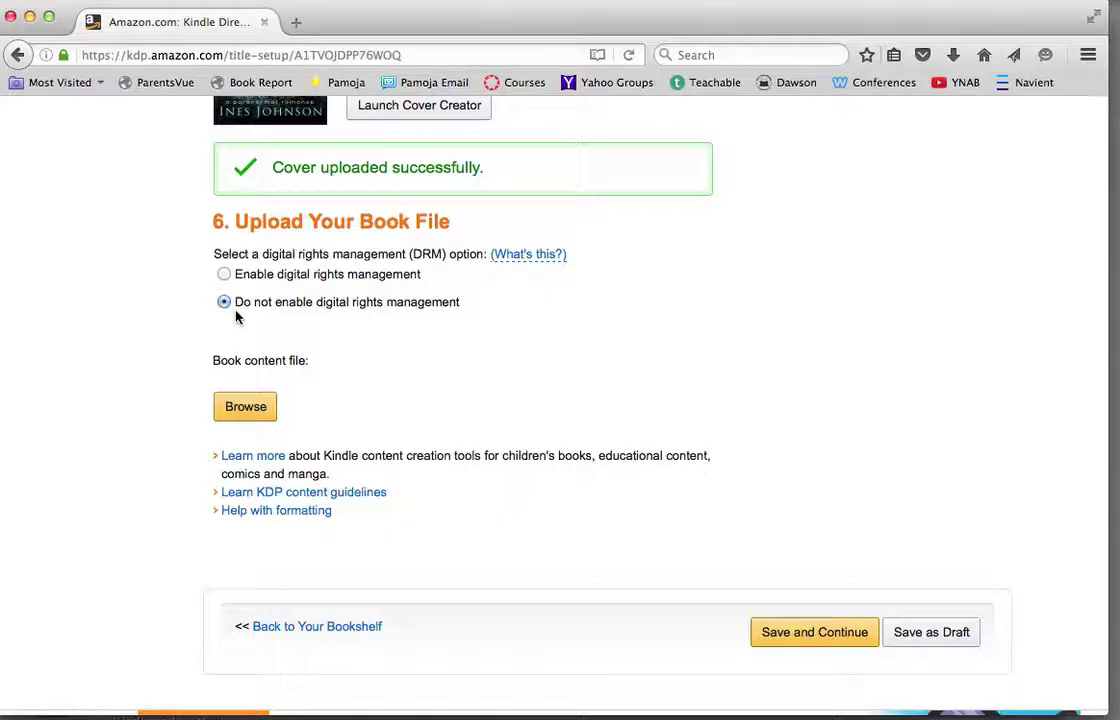
scroll(405, 412, "down", 2)
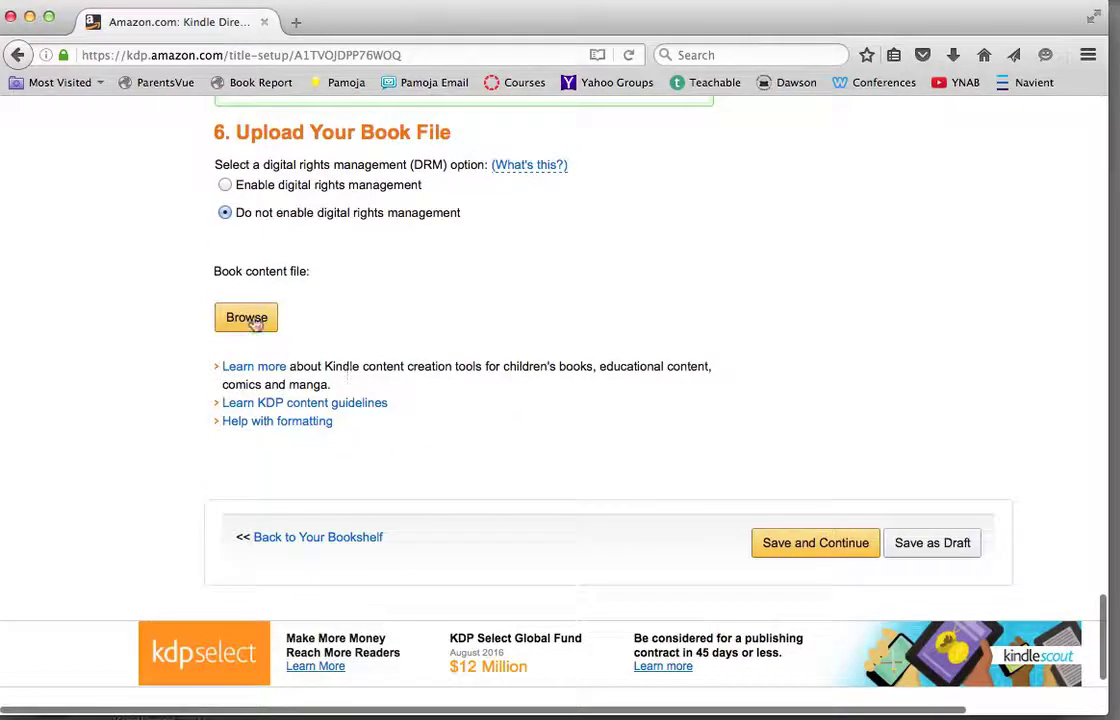
left_click(247, 318)
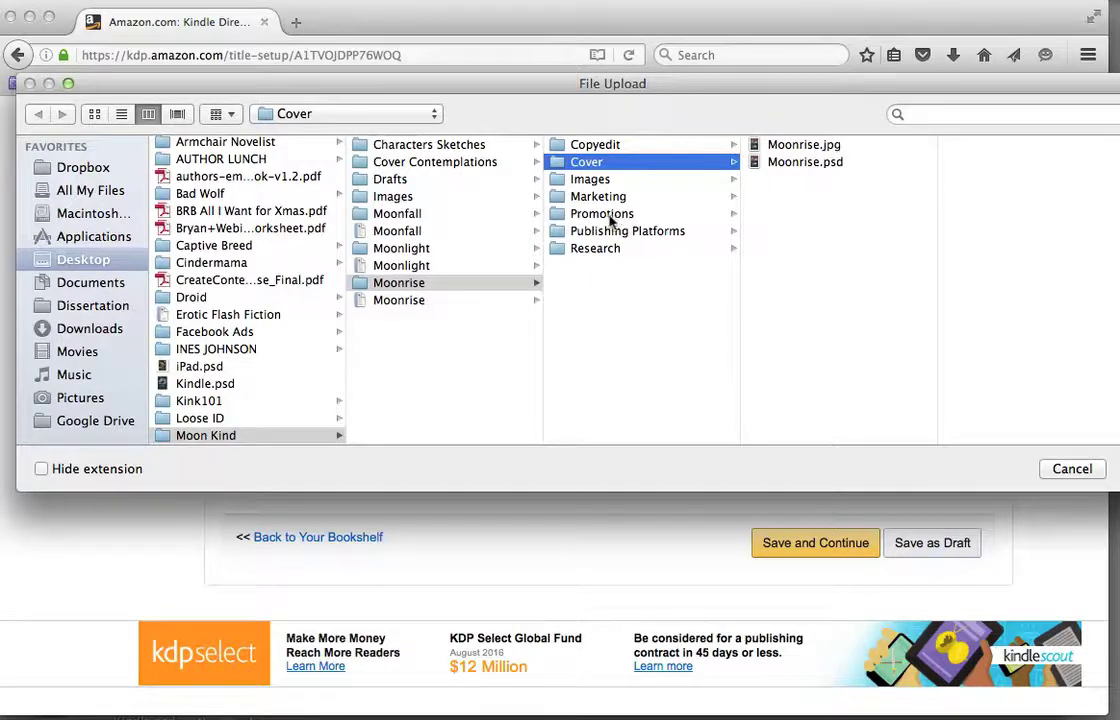
left_click(607, 247)
left_click(627, 231)
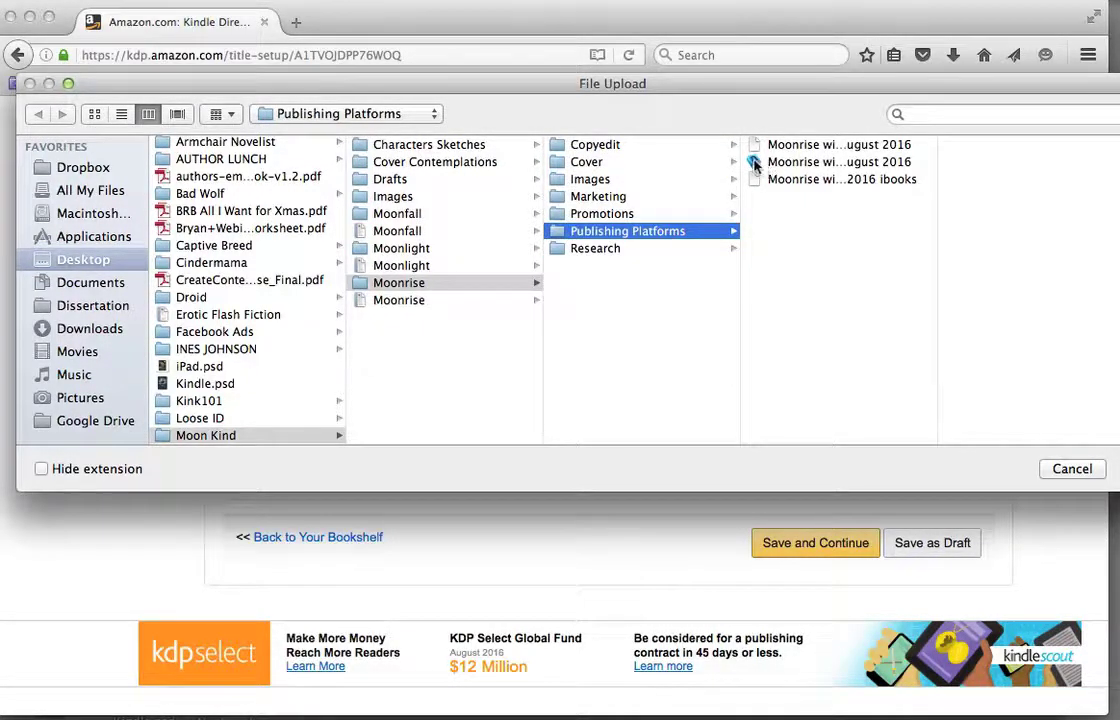
left_click(757, 164)
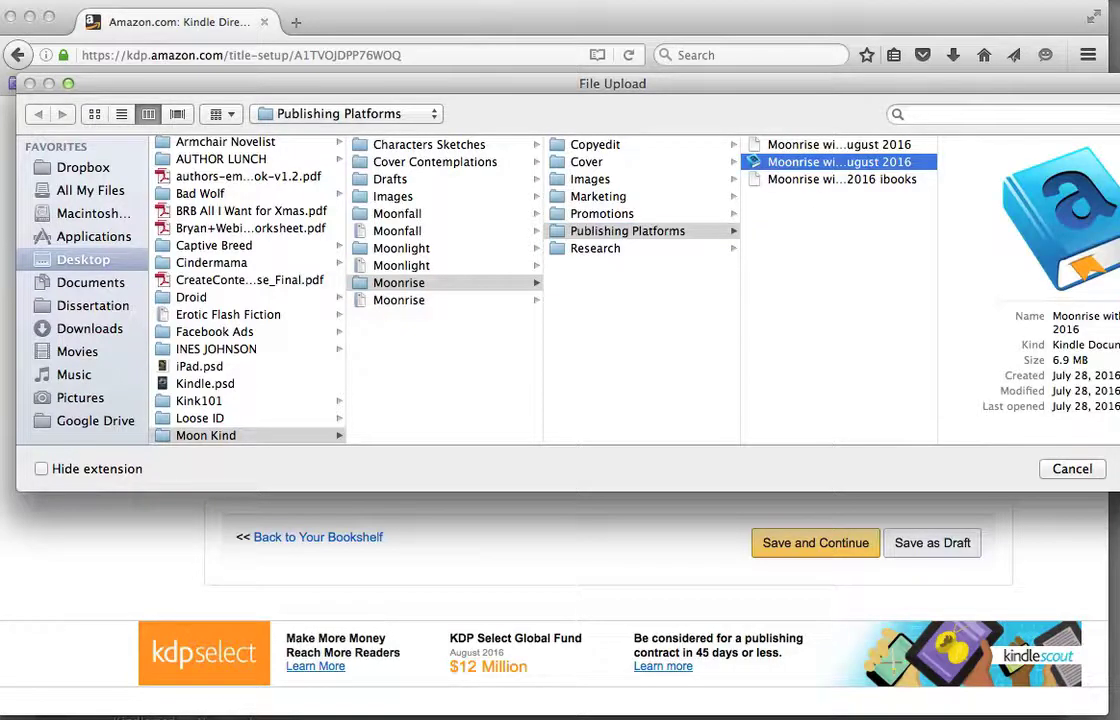
key("Return")
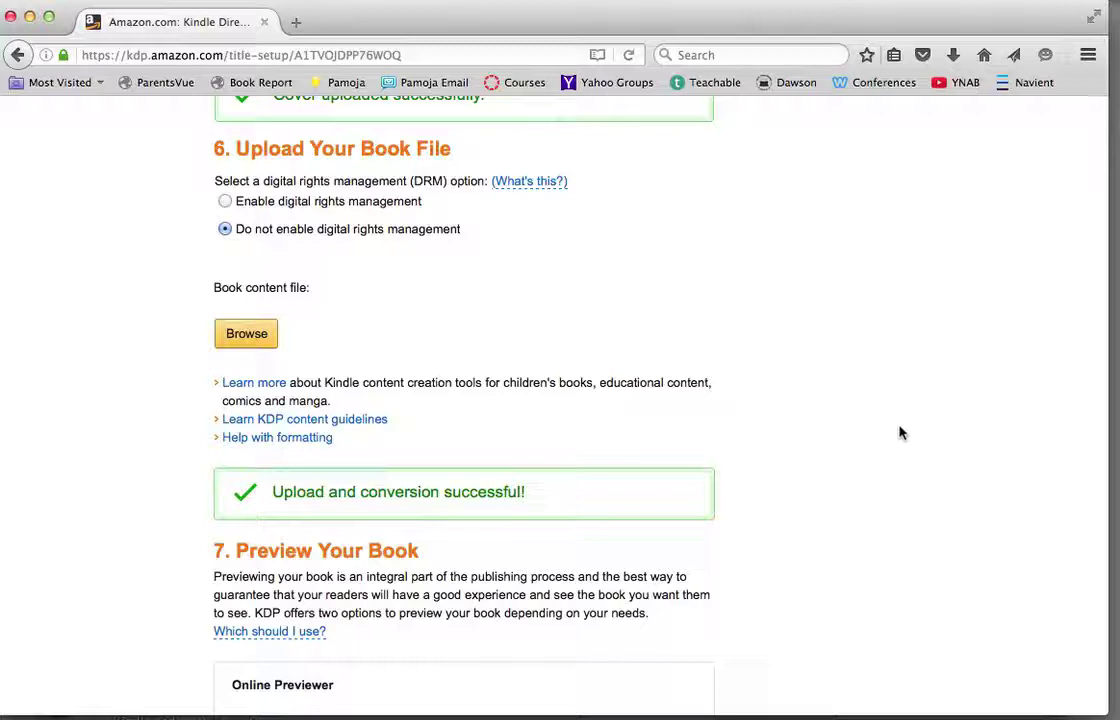
View the possible spelling errors found in the uploaded book file and ignore each flagged word one by one, from "accoster" through the "moonkind" entries
scroll(880, 505, "down", 4)
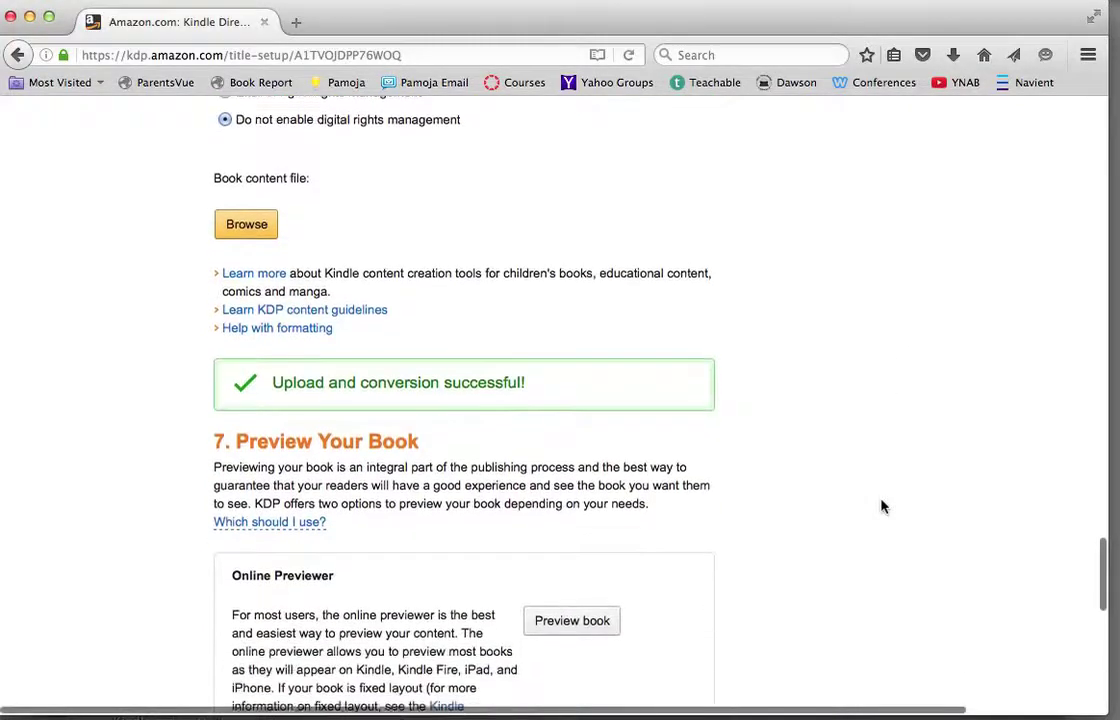
scroll(882, 506, "down", 4)
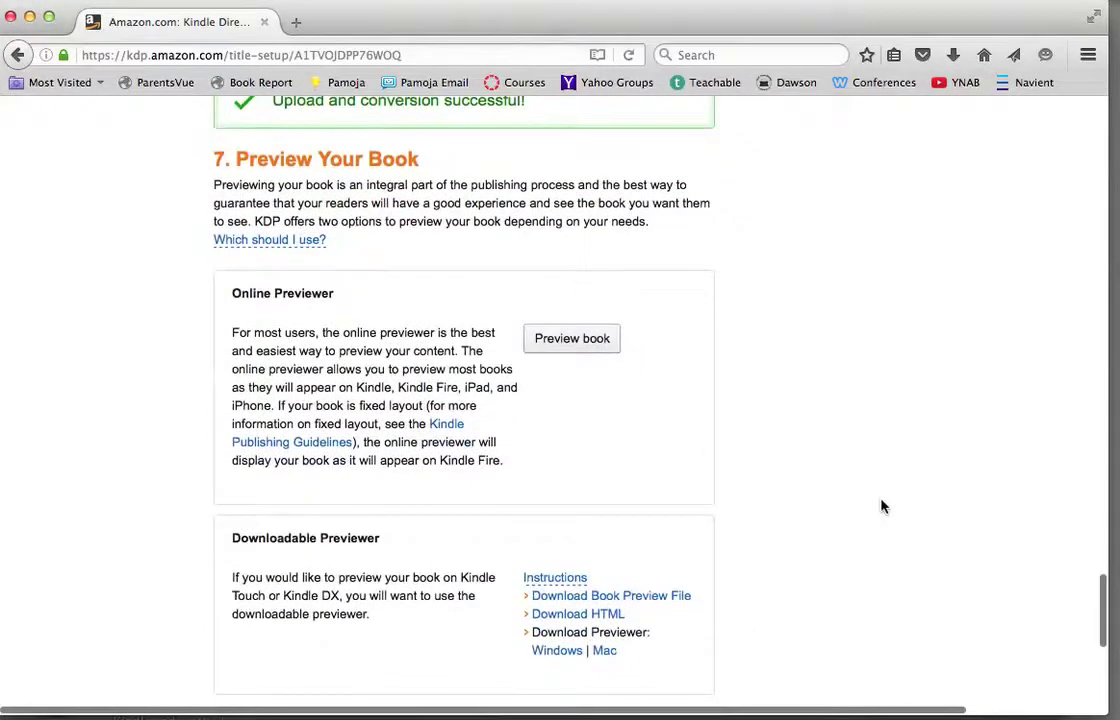
scroll(578, 291, "up", 2)
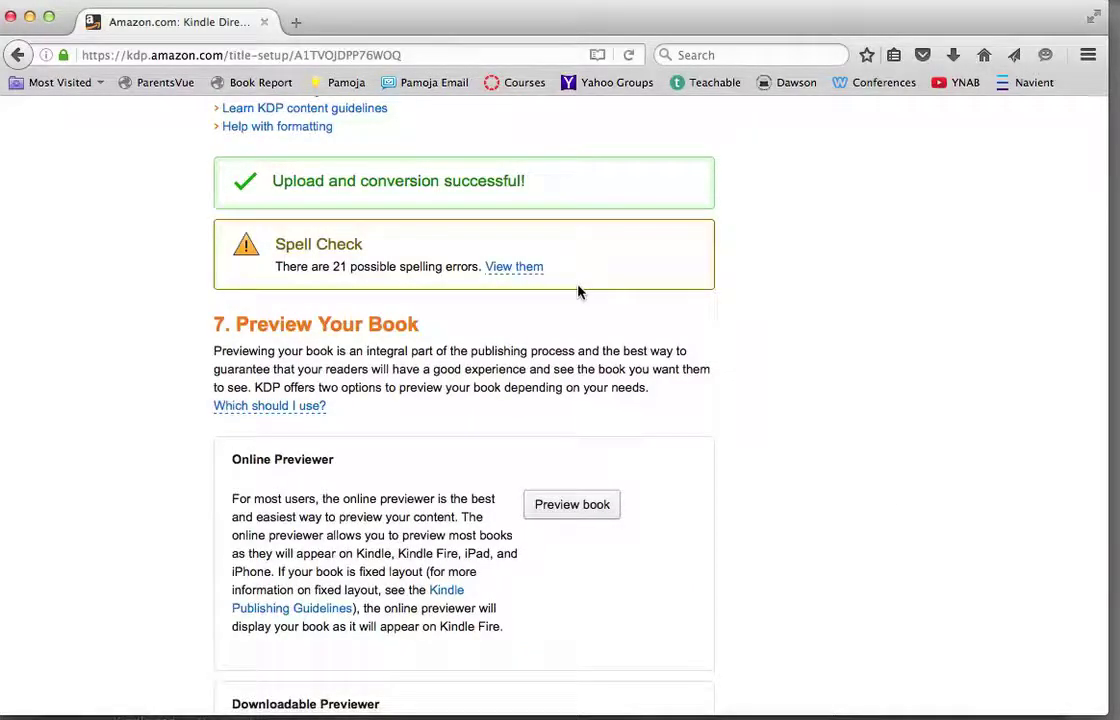
scroll(578, 291, "up", 1)
scroll(578, 291, "up", 6)
scroll(578, 291, "down", 4)
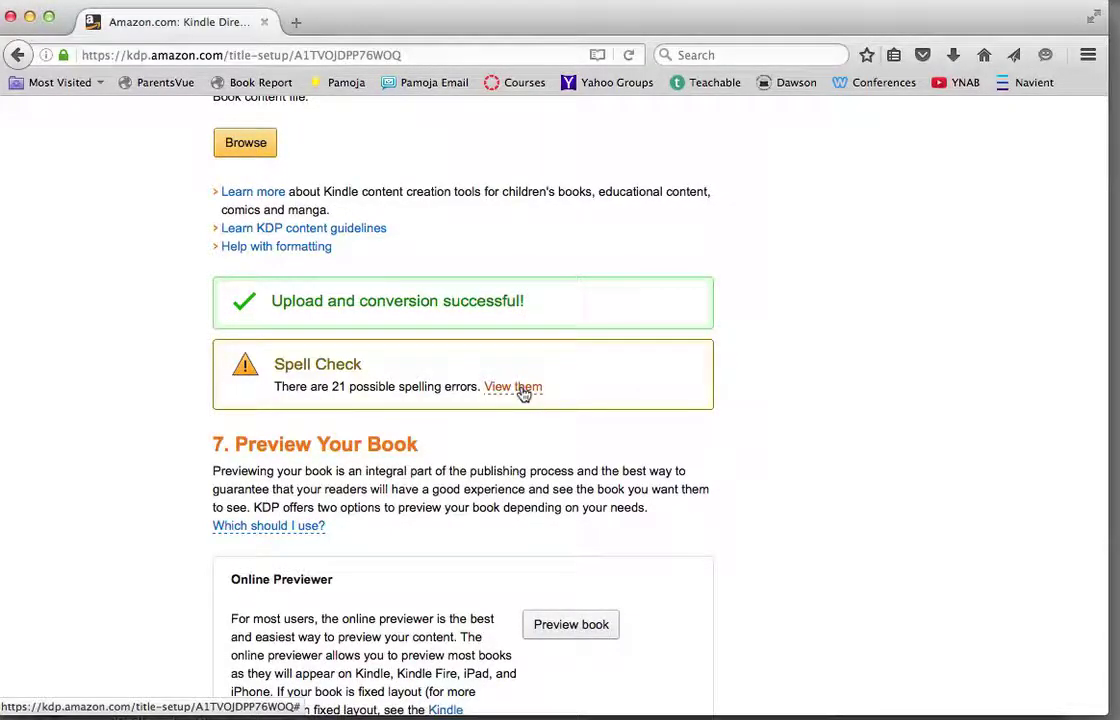
left_click(513, 387)
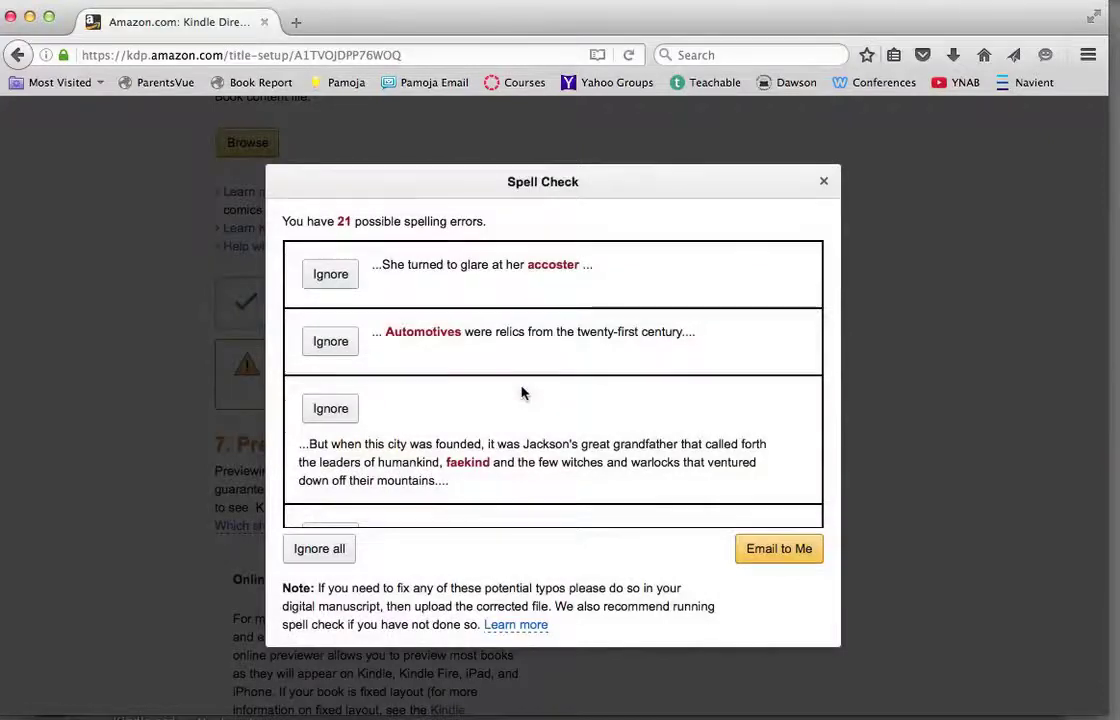
left_click(331, 277)
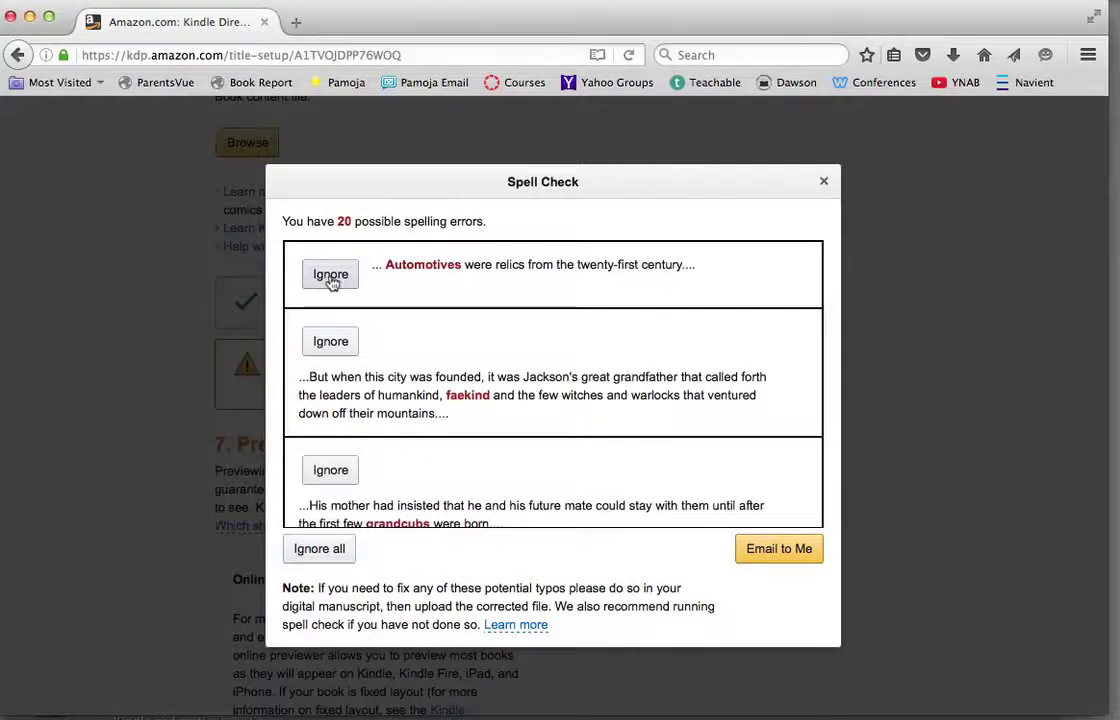
left_click(331, 276)
left_click(331, 276)
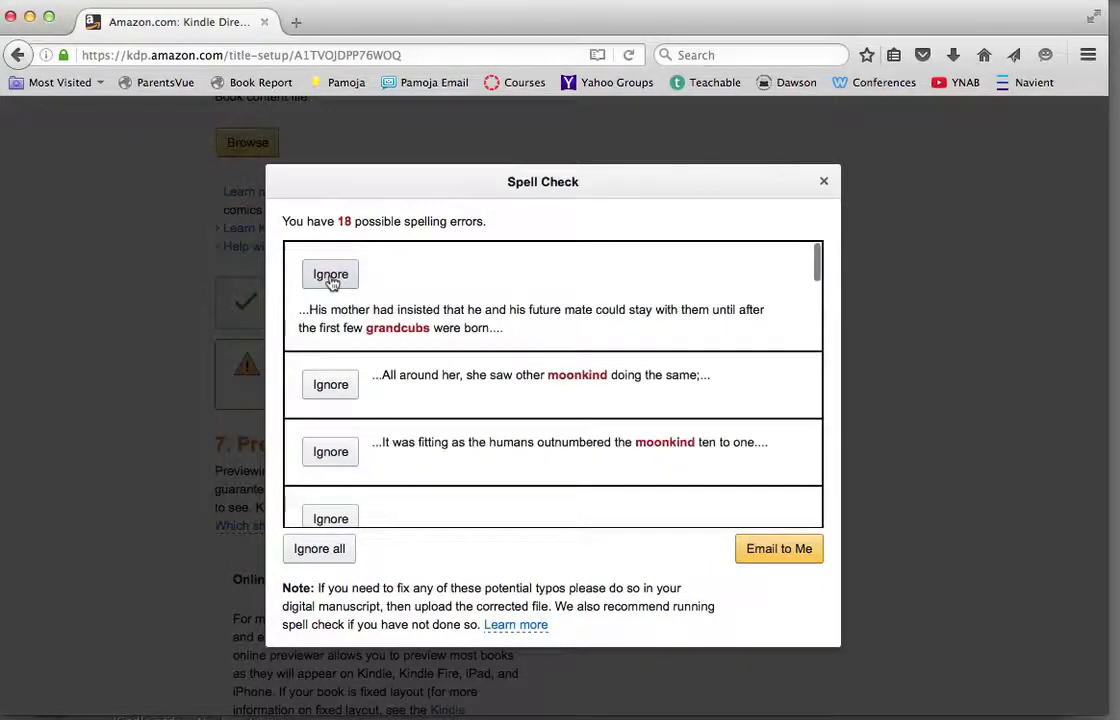
left_click(331, 280)
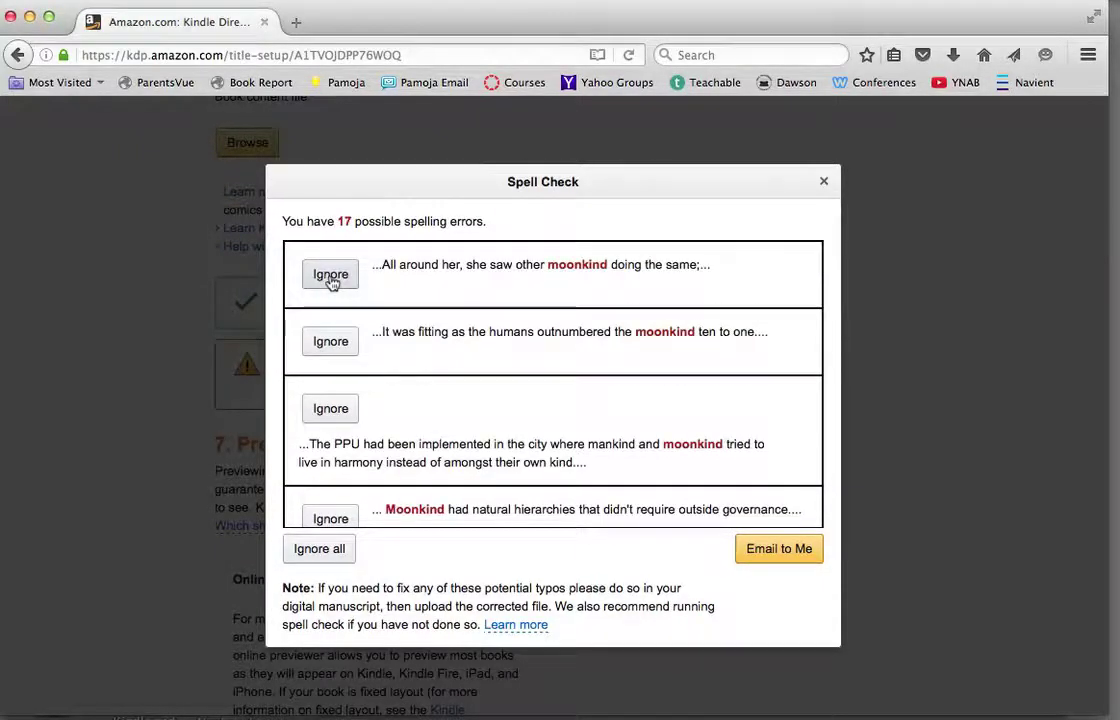
left_click(331, 276)
left_click(331, 276)
left_click(331, 276)
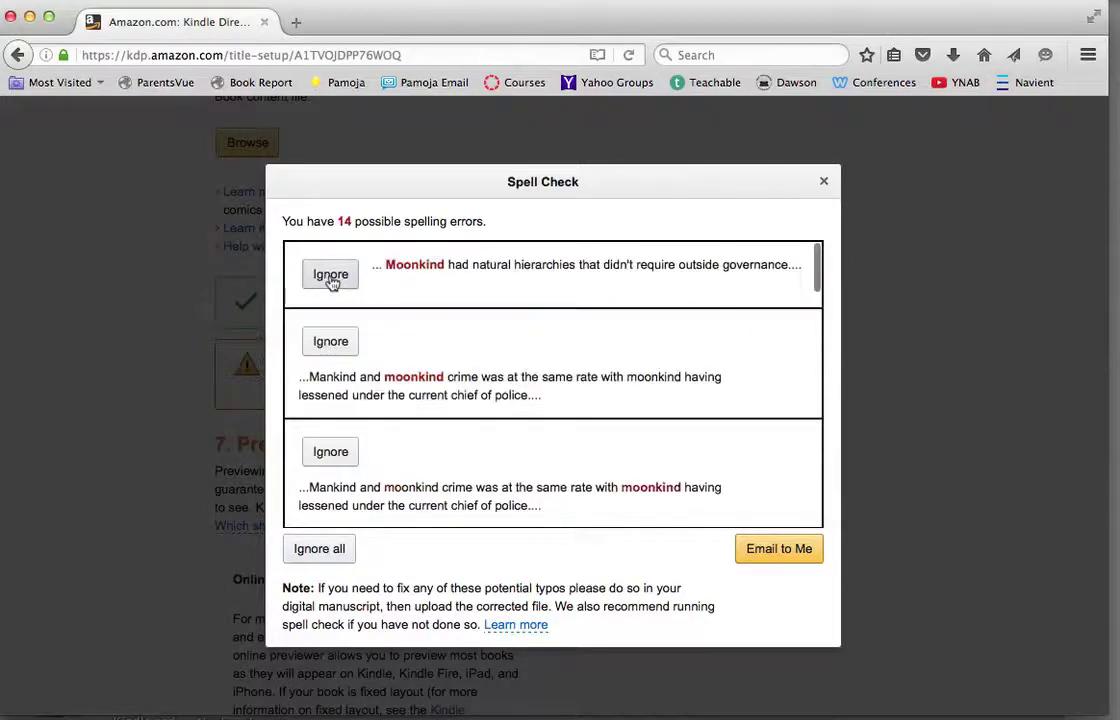
left_click(331, 276)
left_click(331, 276)
left_click(331, 276)
left_click(331, 276)
left_click(331, 276)
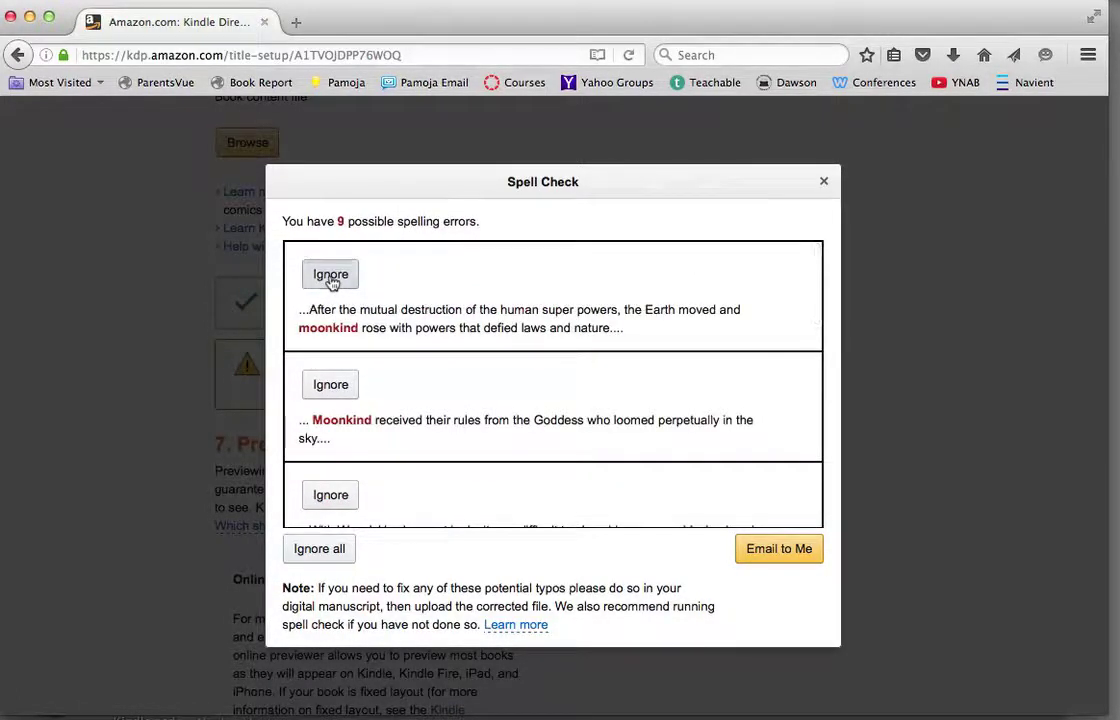
left_click(331, 276)
left_click(331, 276)
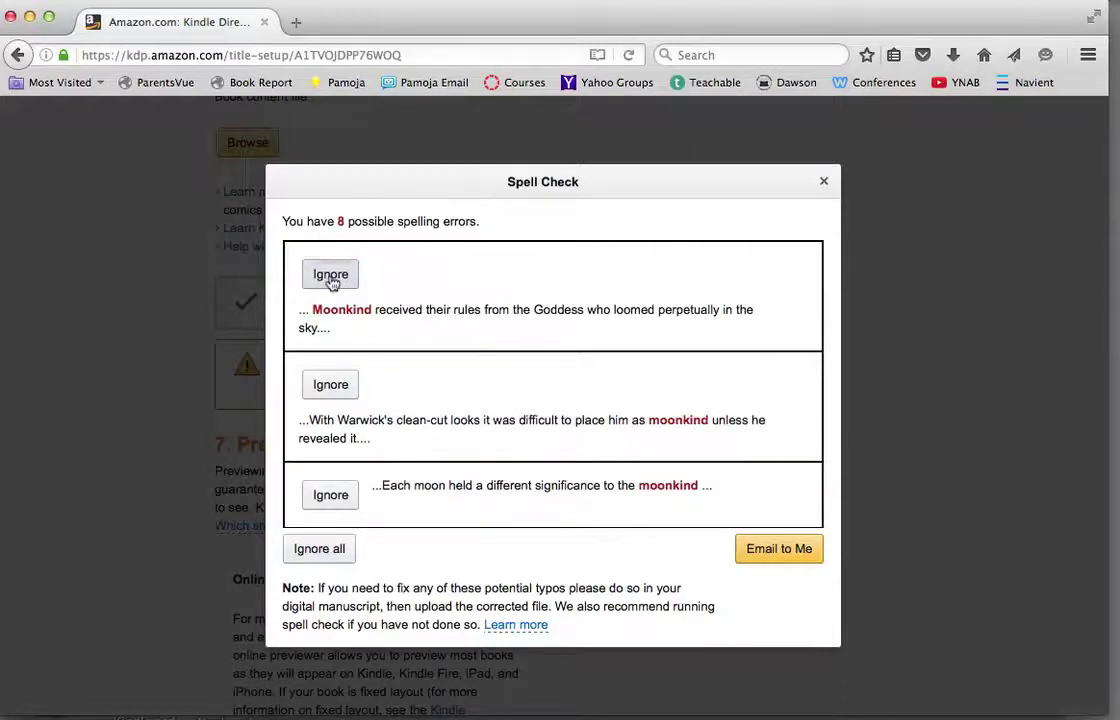
left_click(331, 276)
left_click(331, 276)
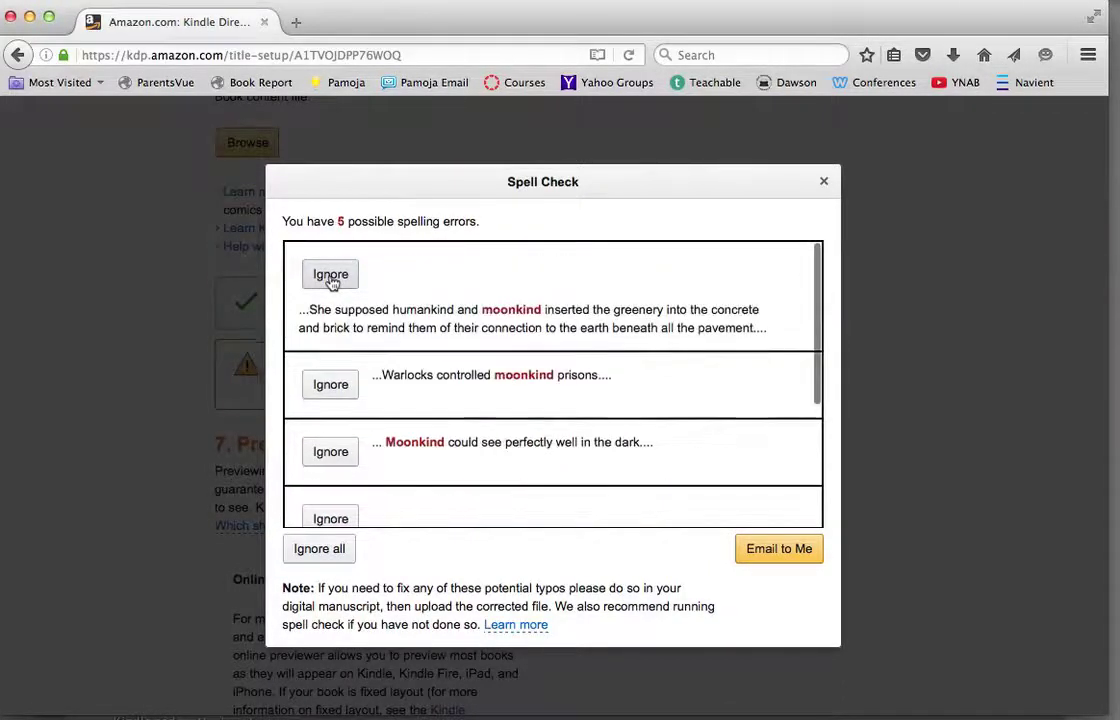
left_click(331, 276)
left_click(331, 276)
left_click(331, 276)
left_click(331, 276)
left_click(331, 276)
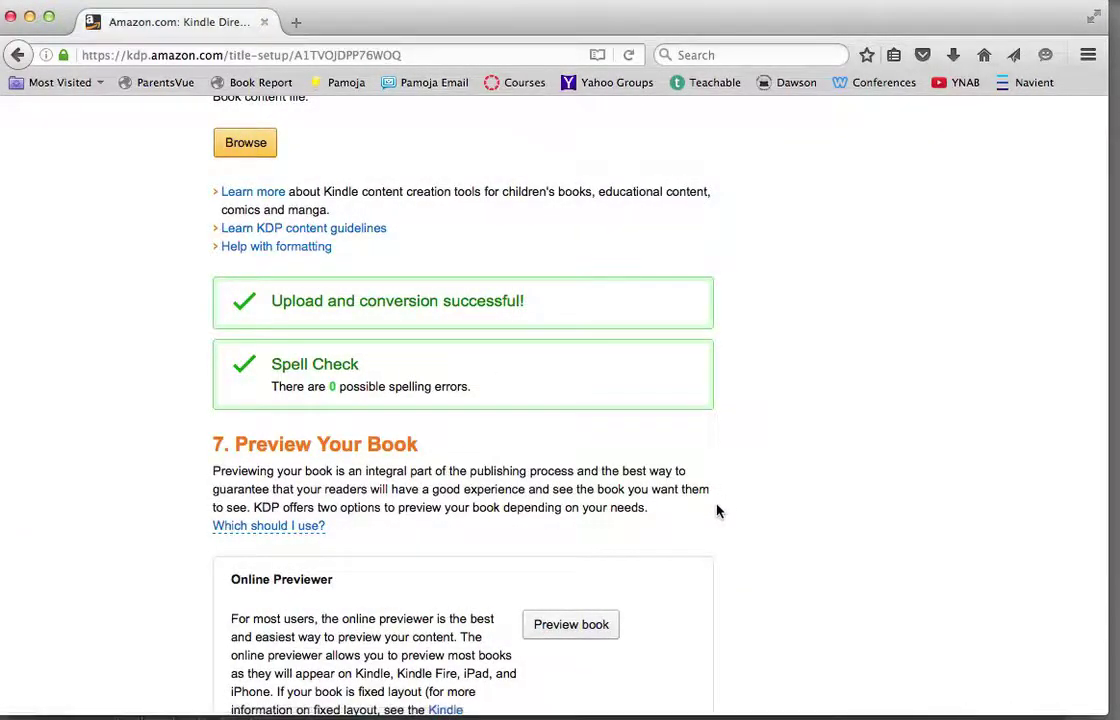
Open the book in the Online Previewer, saving the unsaved changes to the title
scroll(716, 511, "down", 2)
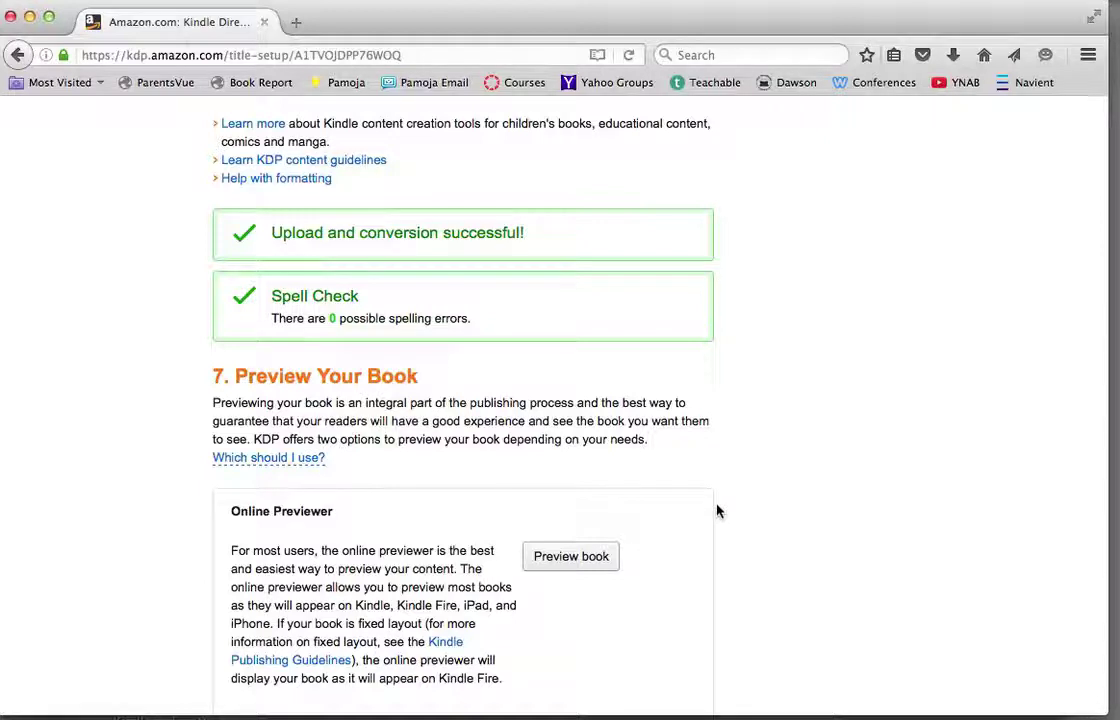
scroll(716, 511, "down", 6)
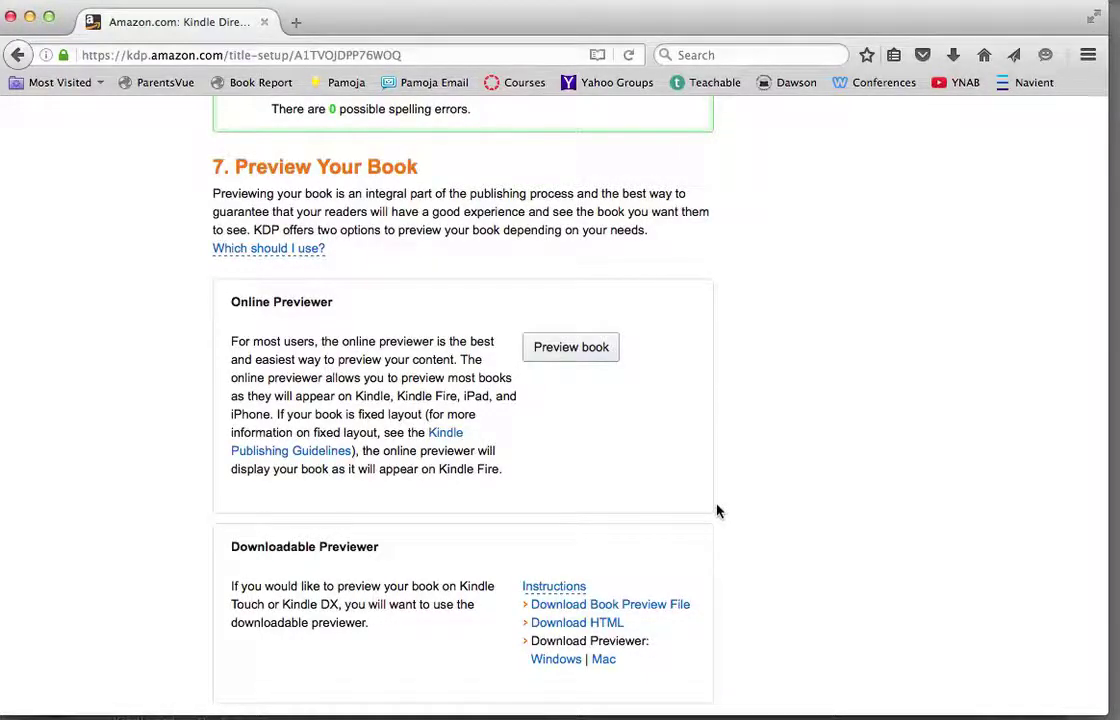
left_click(571, 348)
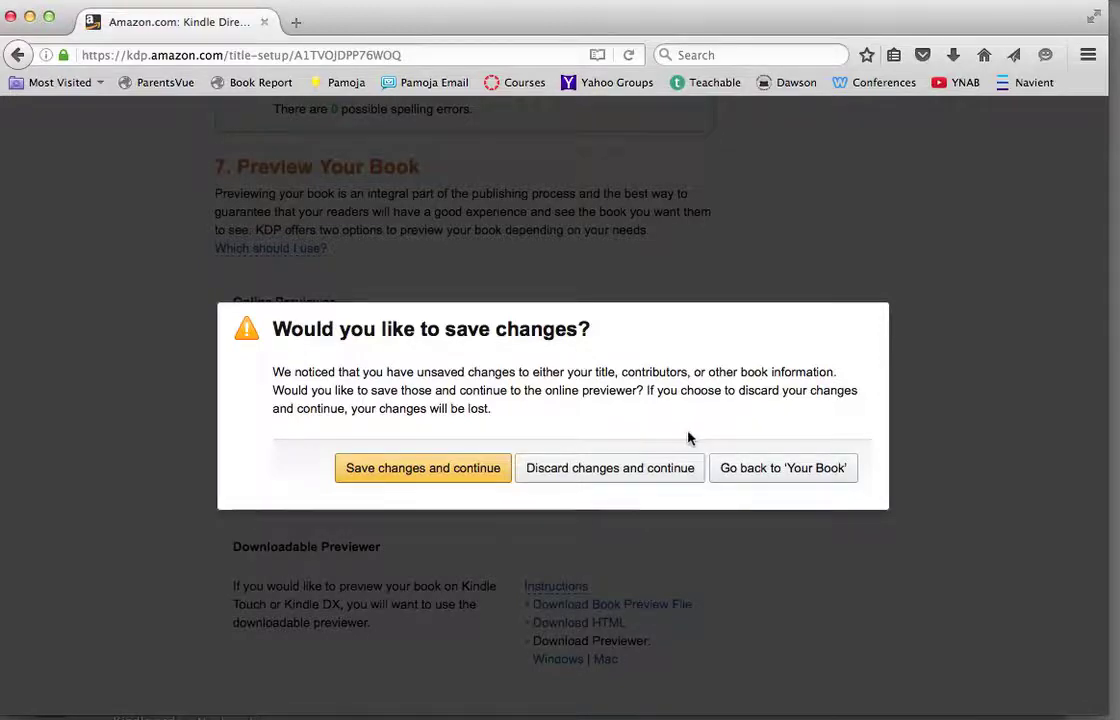
left_click(433, 468)
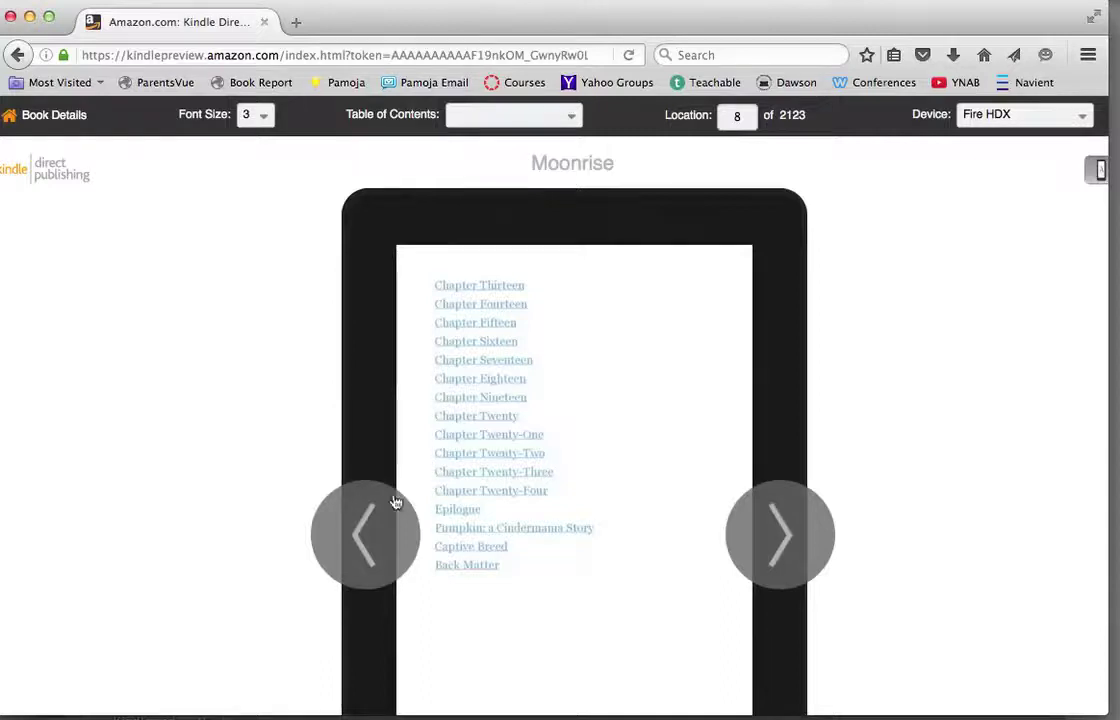
Page back to the cover in the previewer, and check the pages forward through the contents and copyright page into Chapter One
left_click(352, 535)
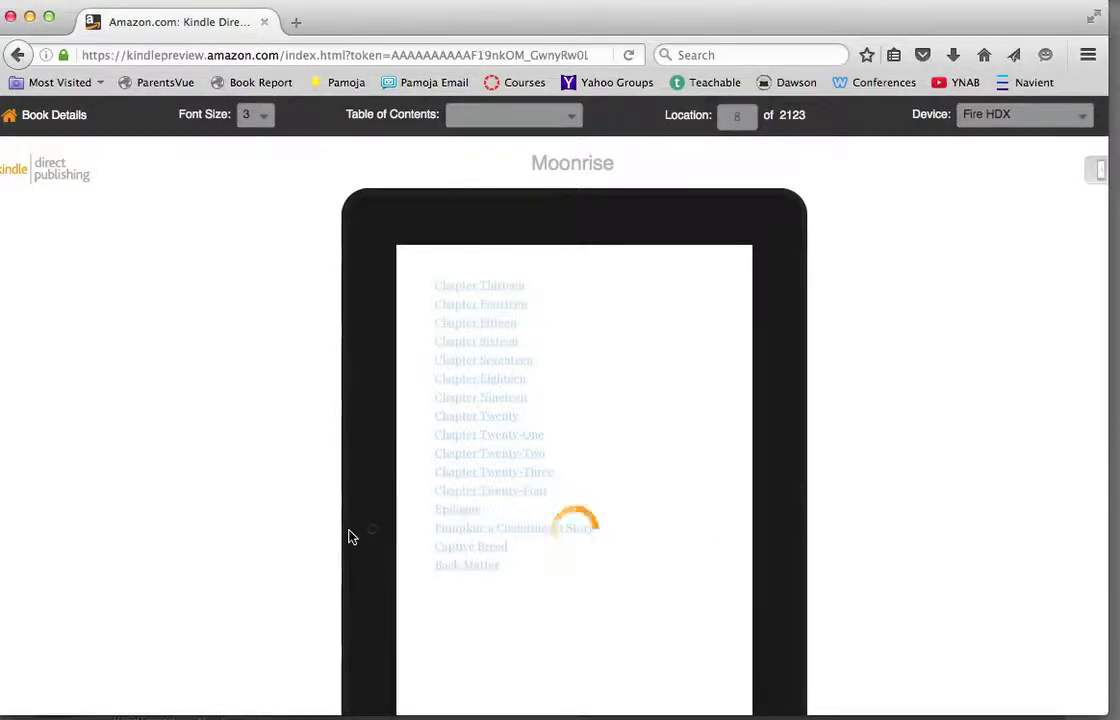
left_click(352, 535)
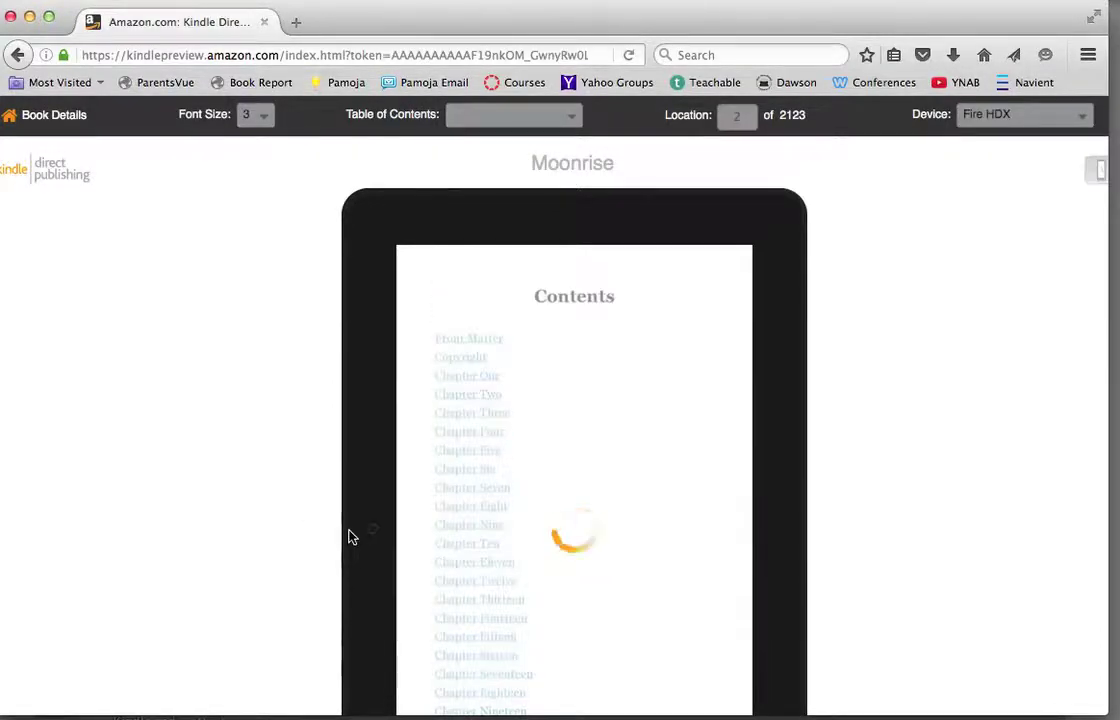
scroll(258, 529, "down", 3)
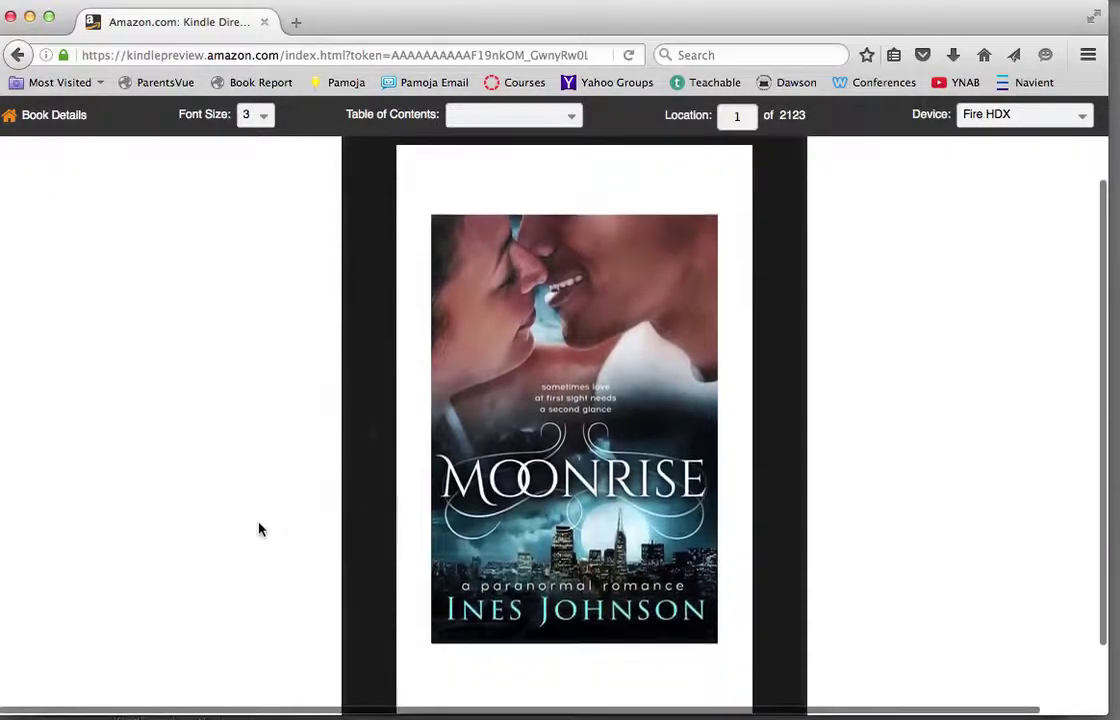
left_click(797, 428)
left_click(797, 428)
left_click(797, 428)
left_click(797, 428)
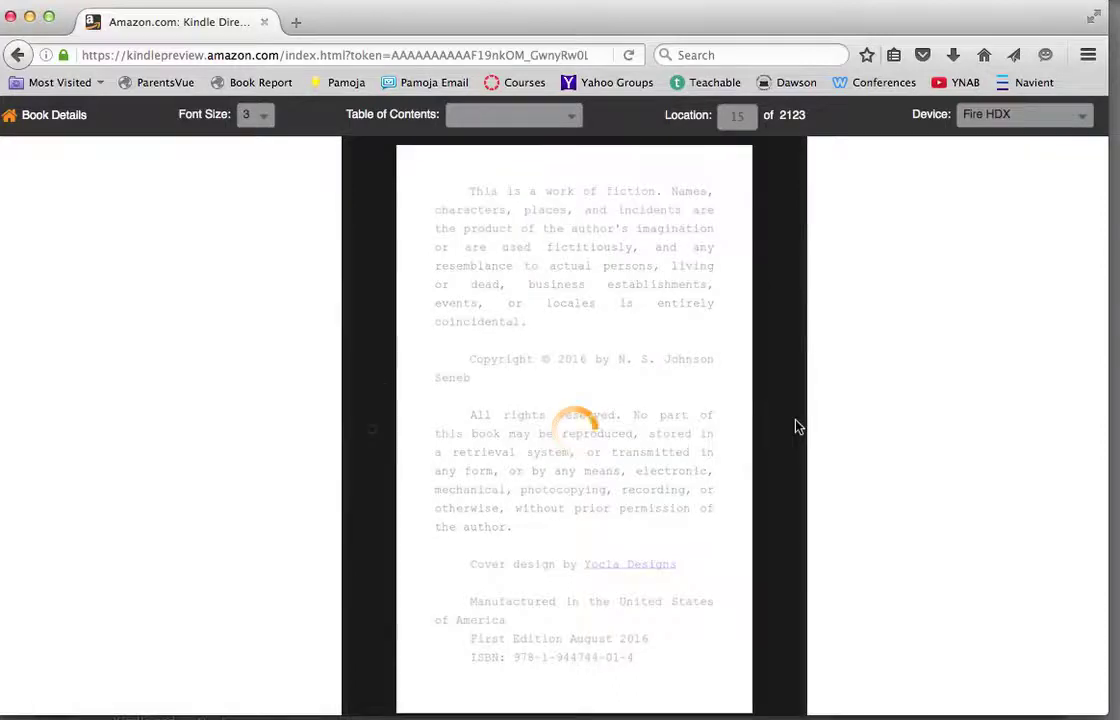
left_click(797, 428)
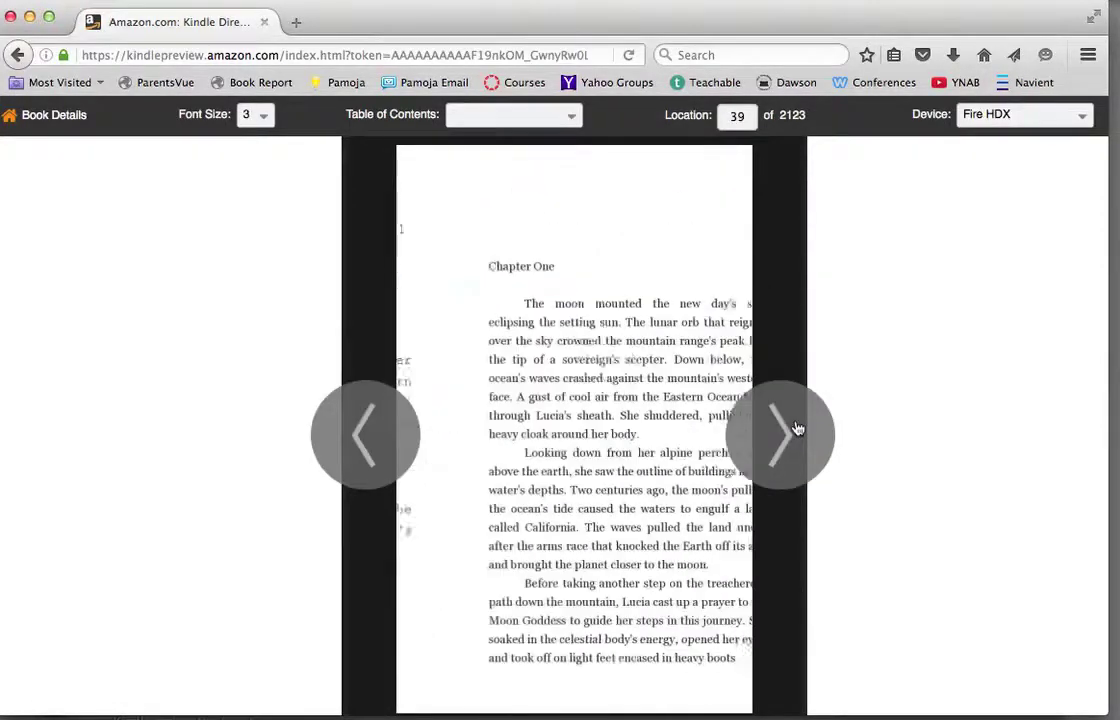
left_click(797, 428)
left_click(797, 428)
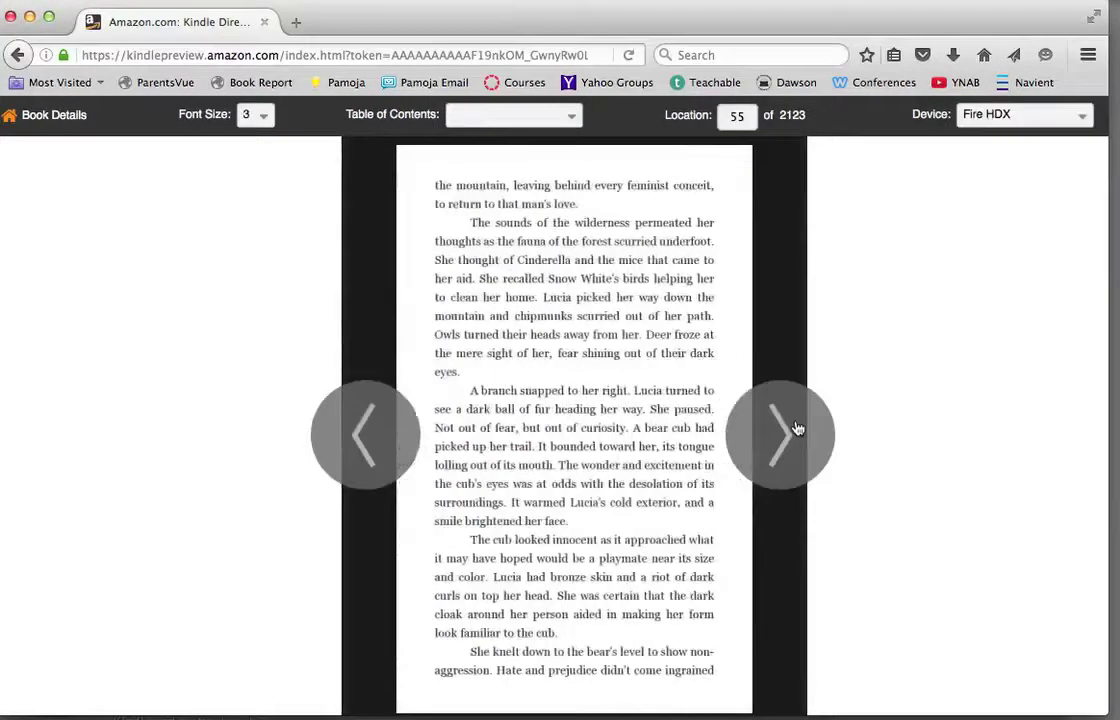
Return to the book details, save the page and continue to the publishing territories section of Rights & Pricing
left_click(57, 118)
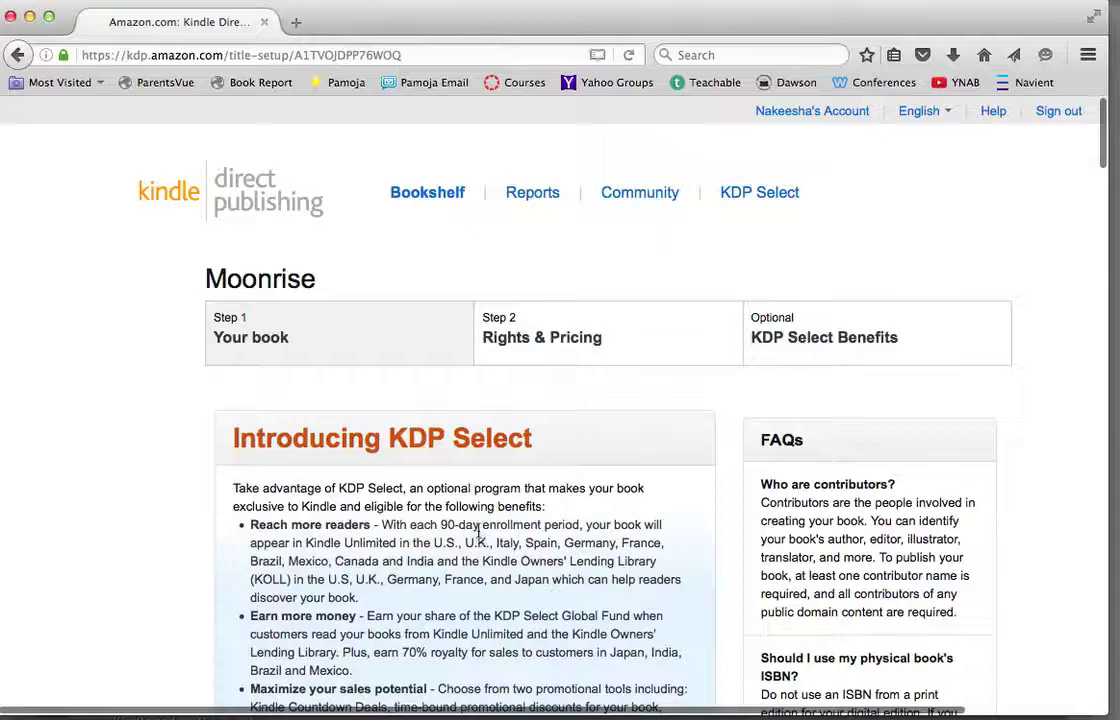
scroll(478, 537, "down", 15)
scroll(478, 537, "down", 20)
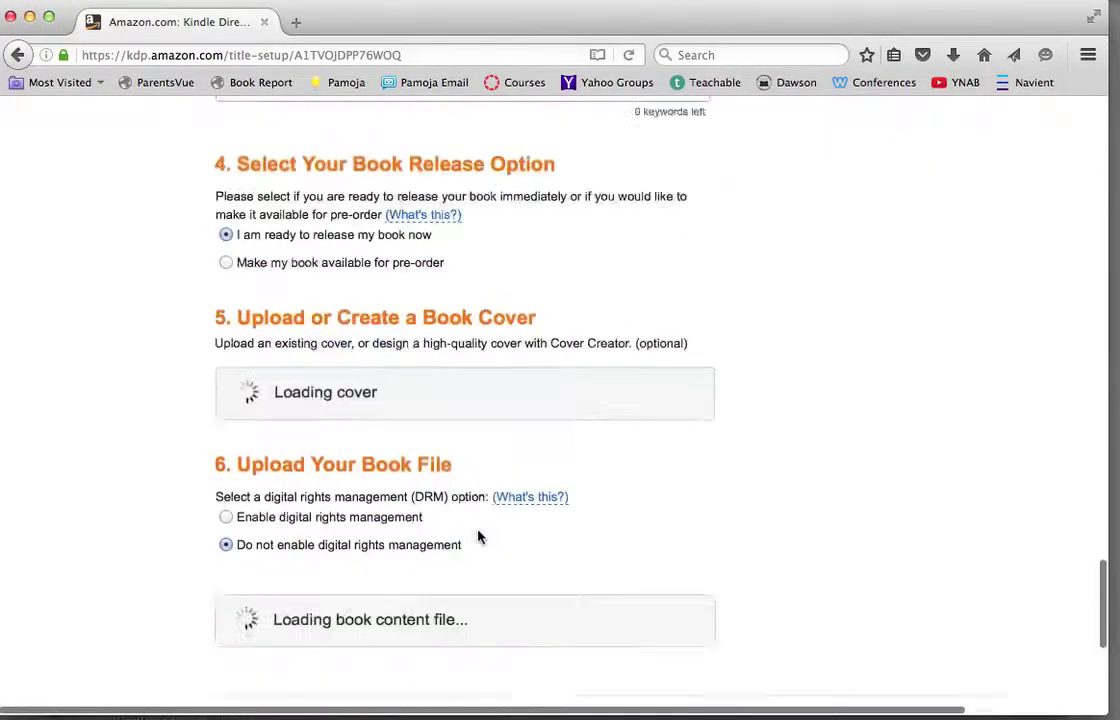
scroll(478, 537, "down", 6)
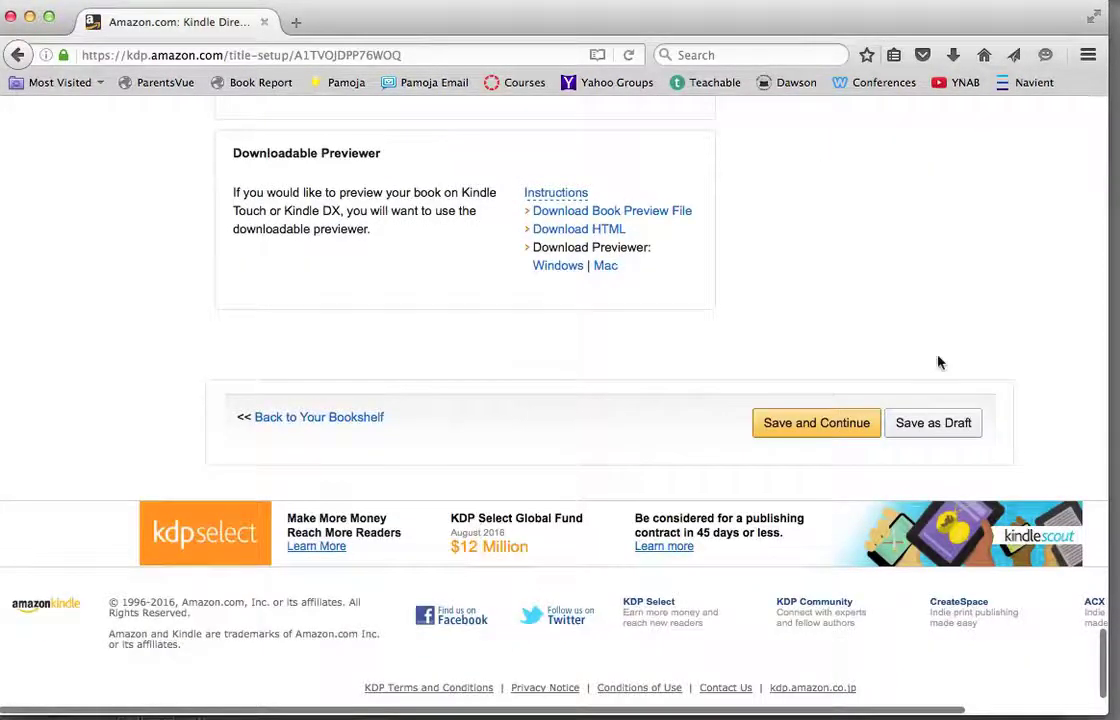
left_click(832, 427)
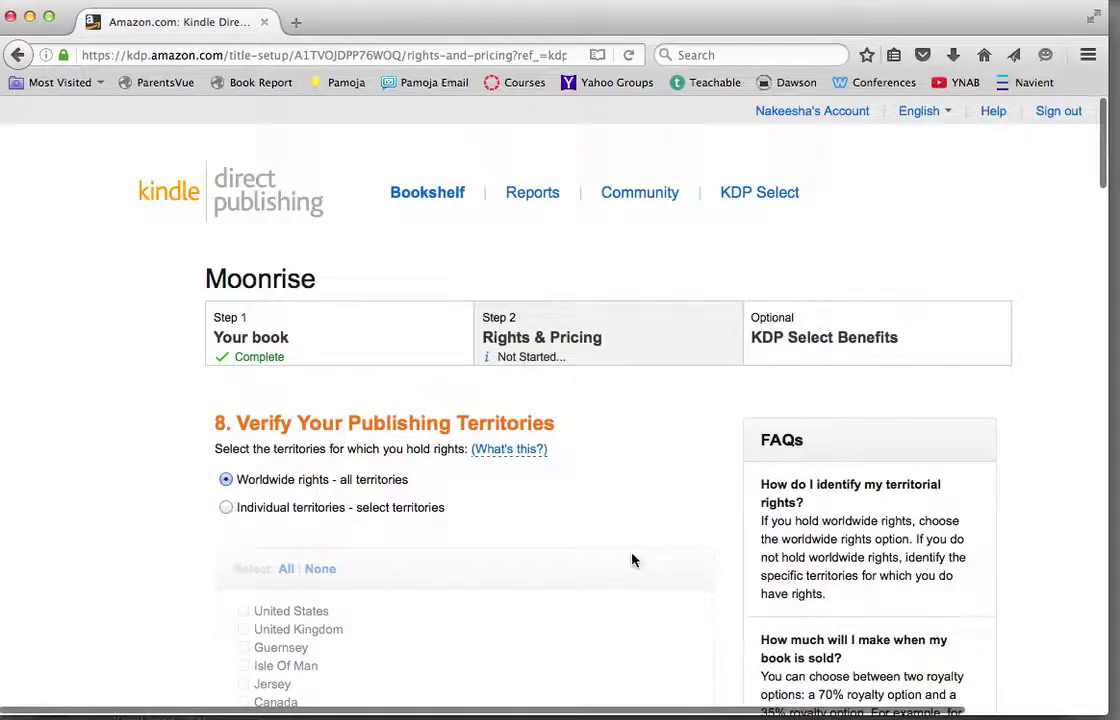
scroll(632, 560, "down", 3)
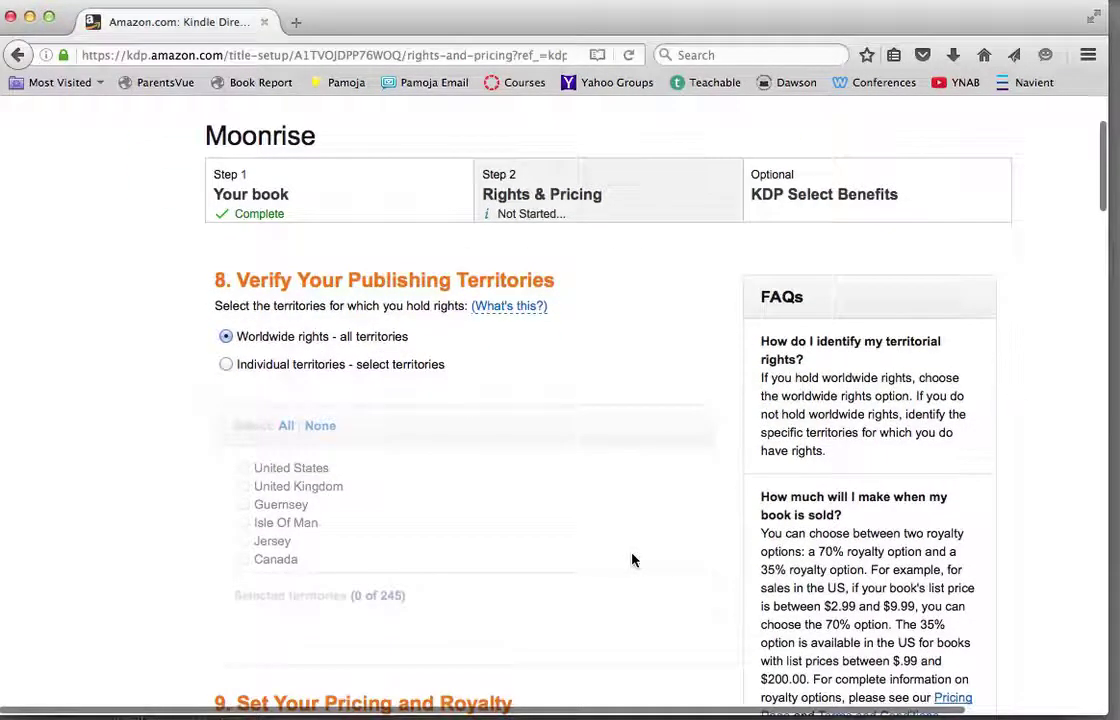
scroll(632, 560, "down", 1)
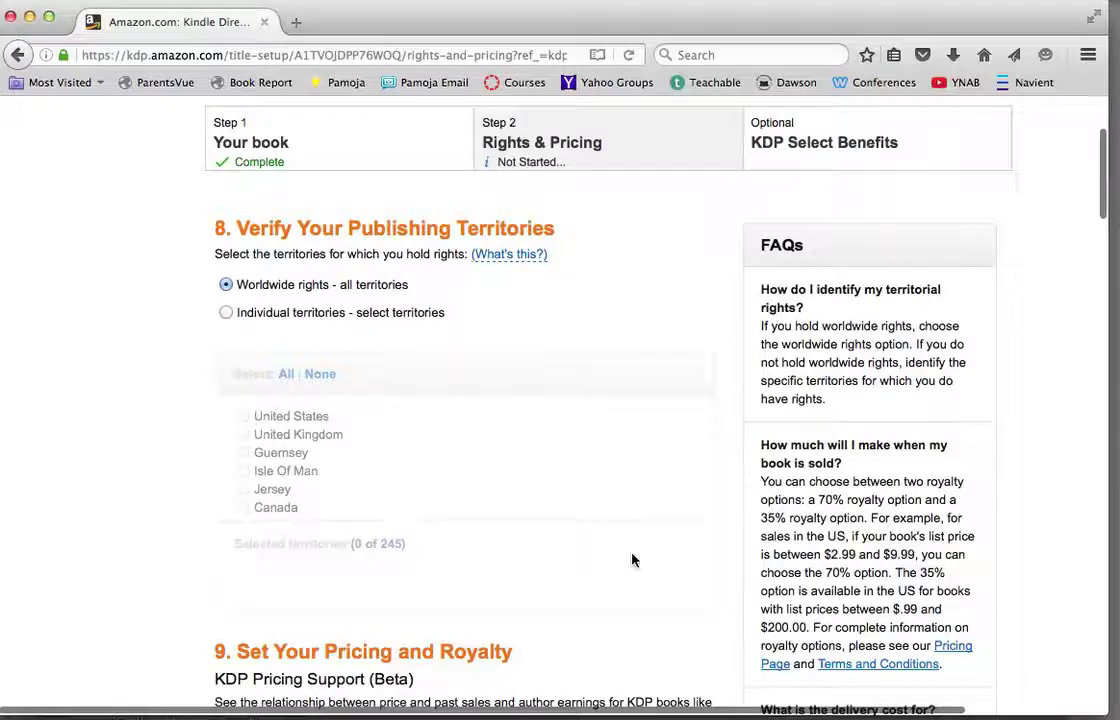
Look over the publishing territories and royalty options, and open the KDP Pricing Support service for the book
scroll(620, 550, "down", 1)
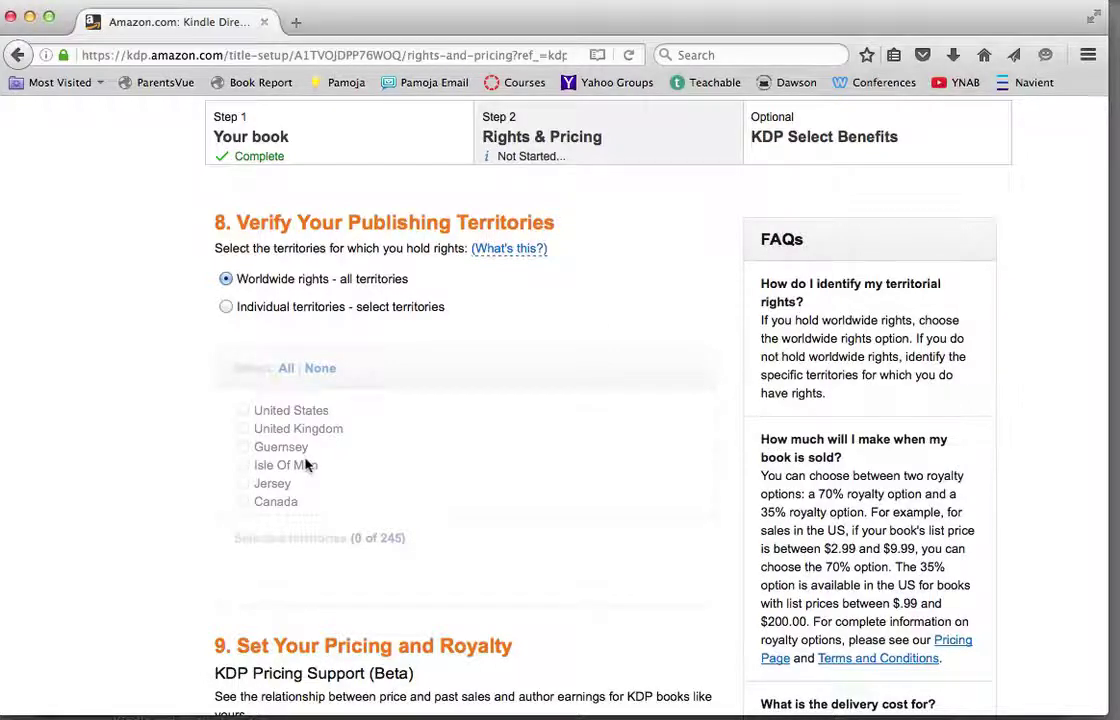
scroll(458, 505, "down", 4)
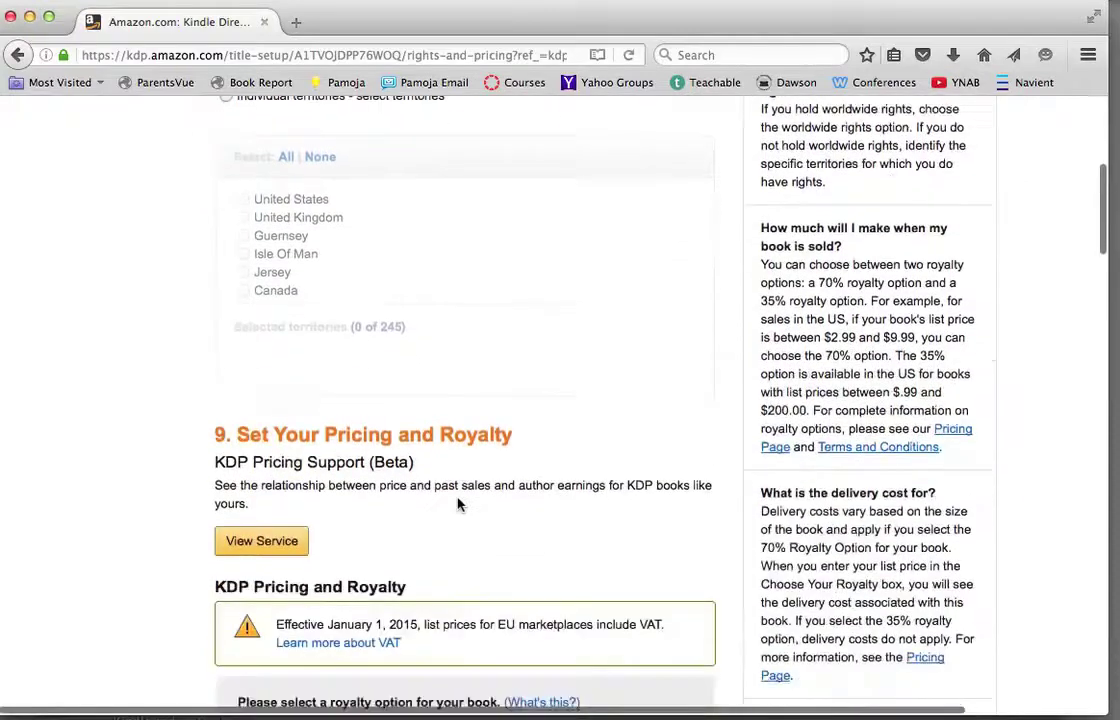
scroll(458, 505, "down", 6)
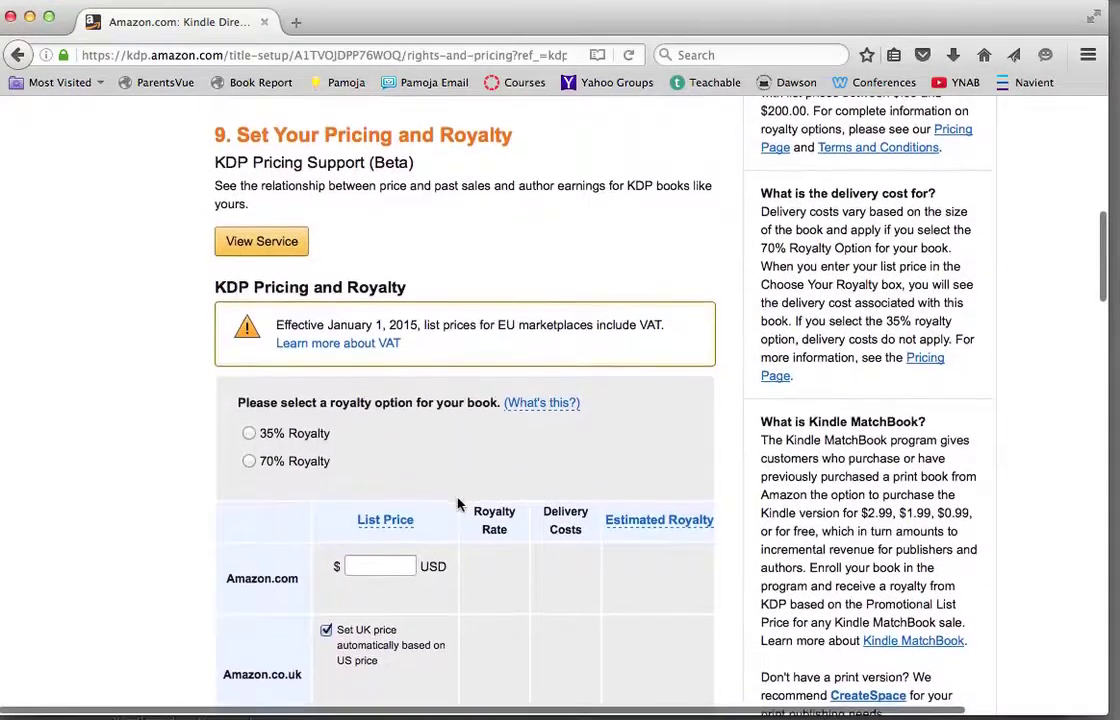
left_click(384, 563)
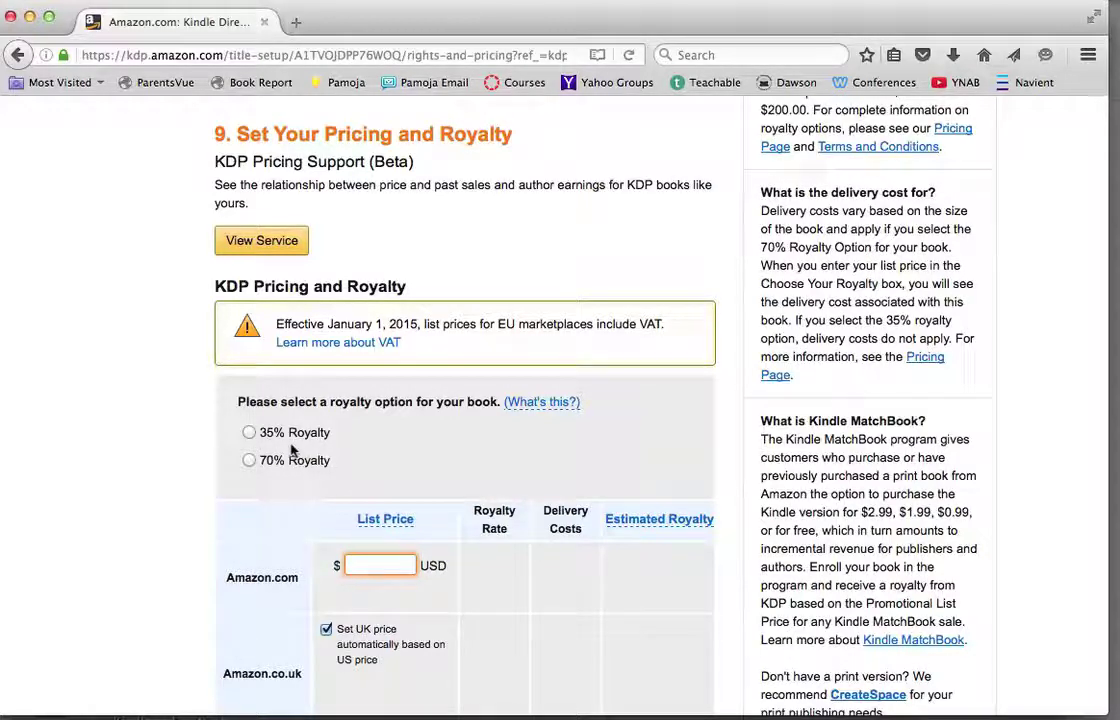
scroll(378, 537, "down", 5)
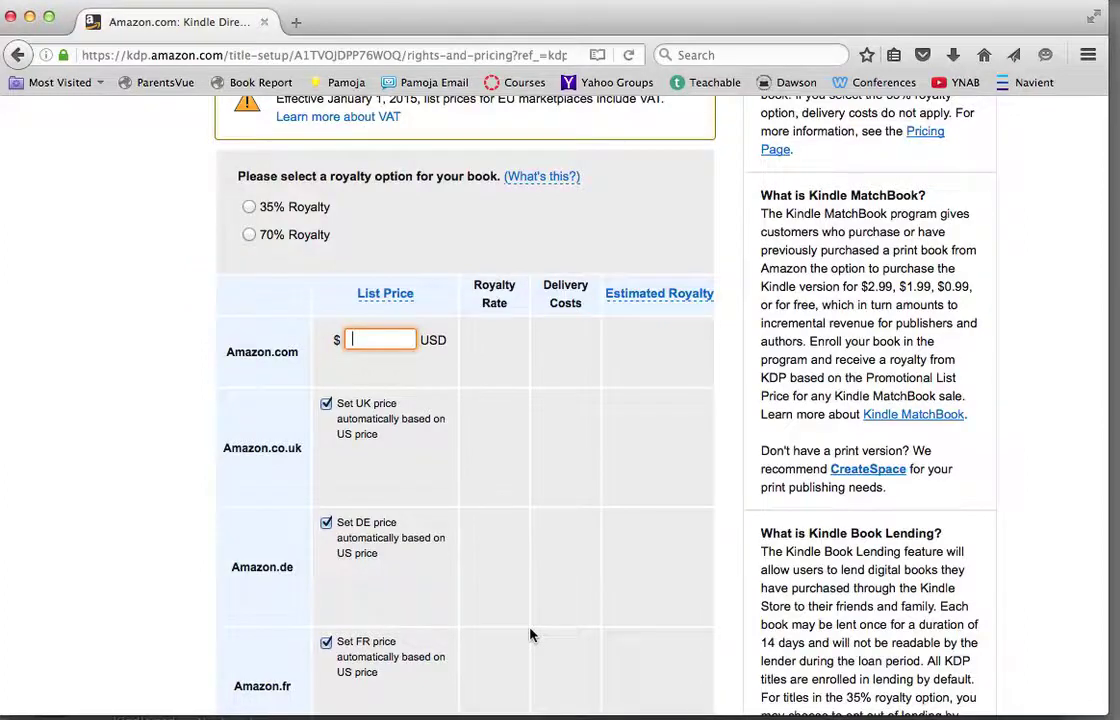
scroll(530, 635, "down", 4)
scroll(530, 635, "up", 7)
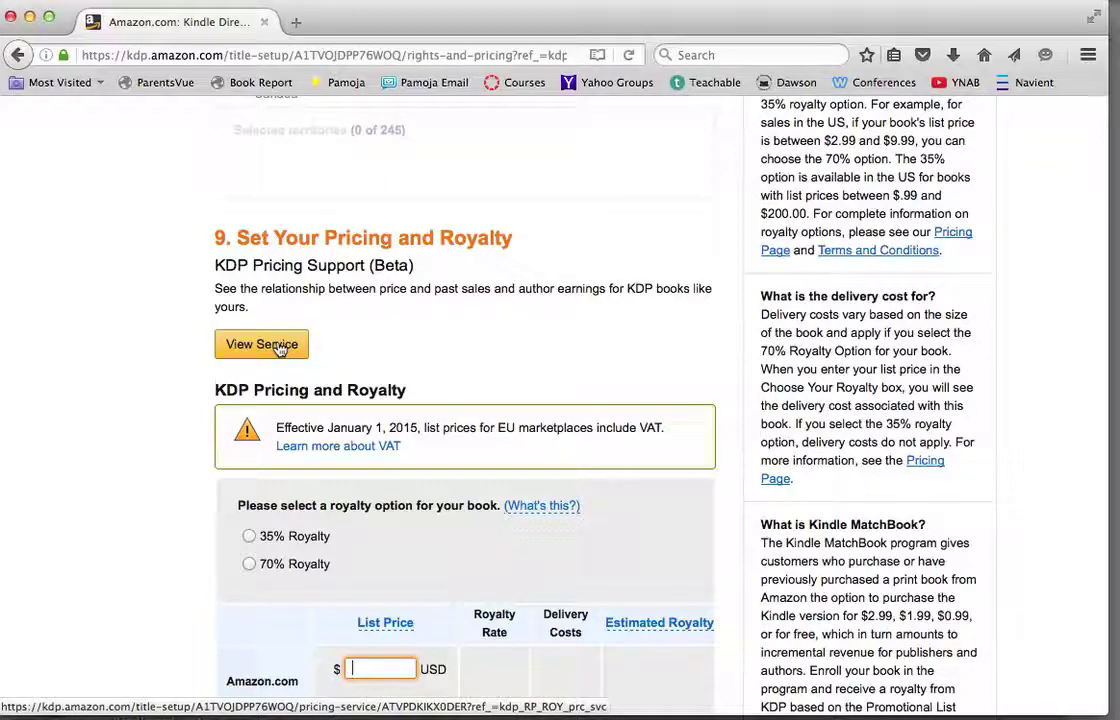
left_click(280, 346)
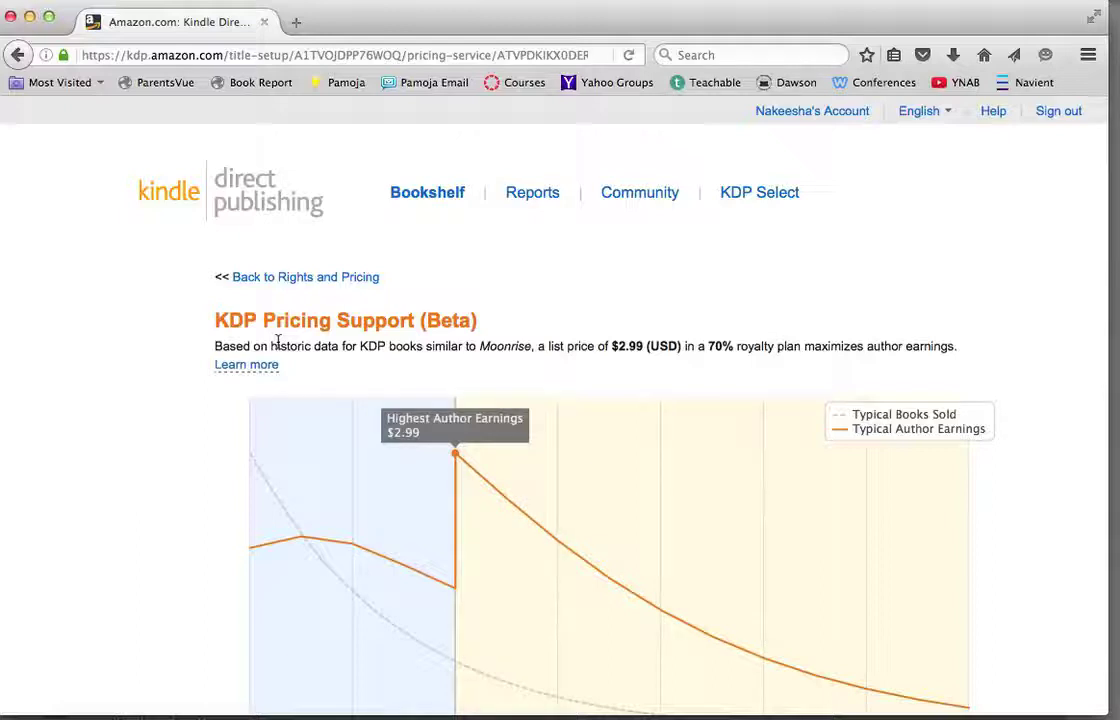
Review the pricing support earnings chart and accept the list price of $2.99 in the 70% royalty plan
scroll(502, 492, "down", 2)
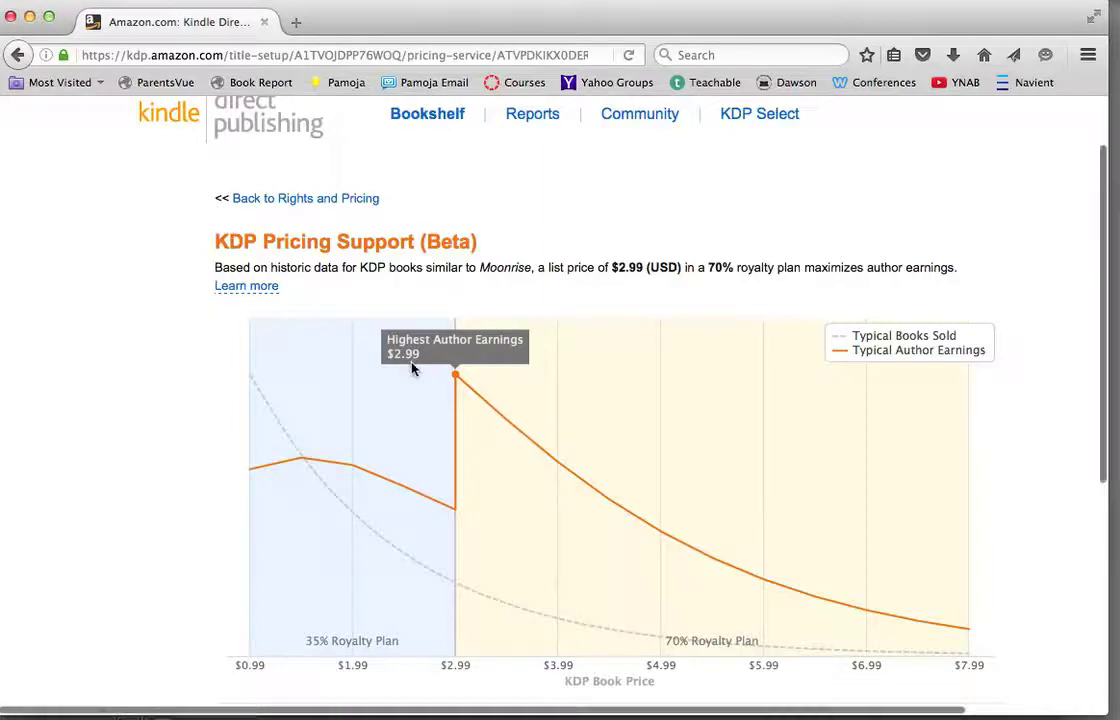
scroll(498, 467, "down", 2)
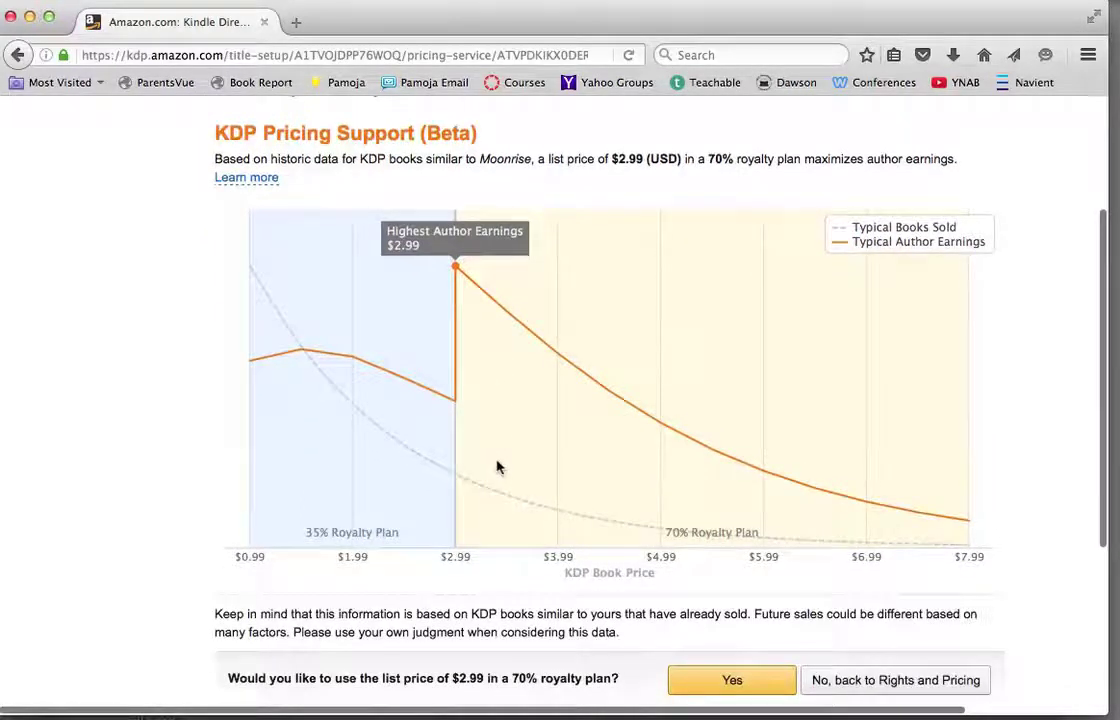
scroll(498, 467, "down", 2)
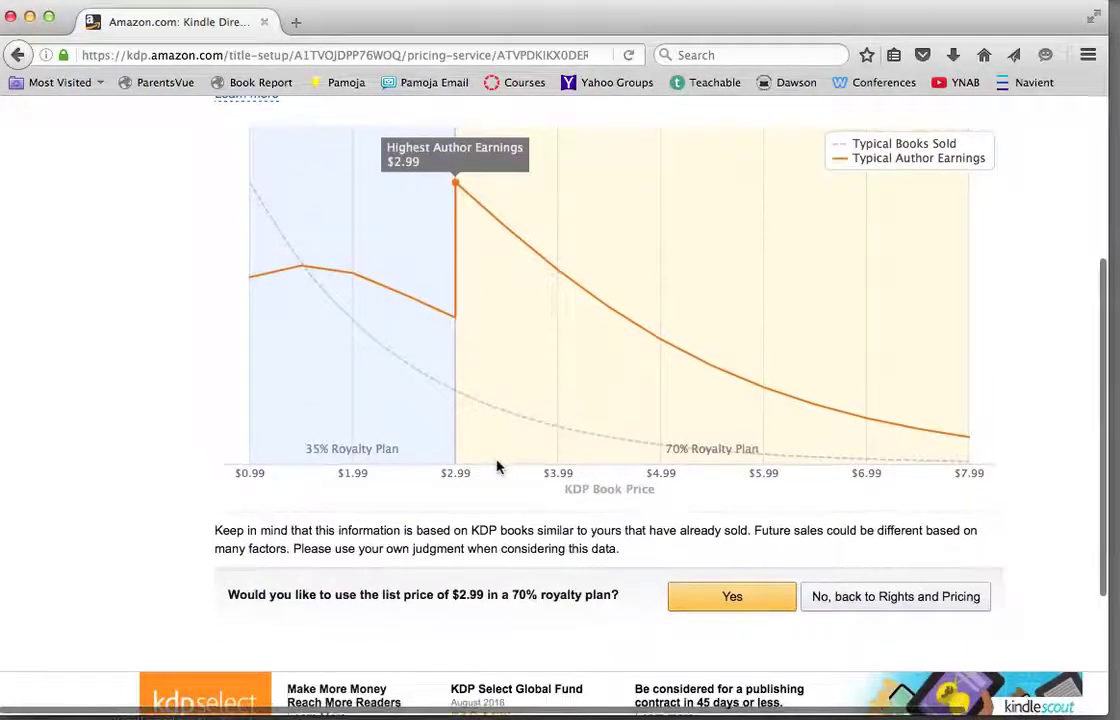
left_click(733, 597)
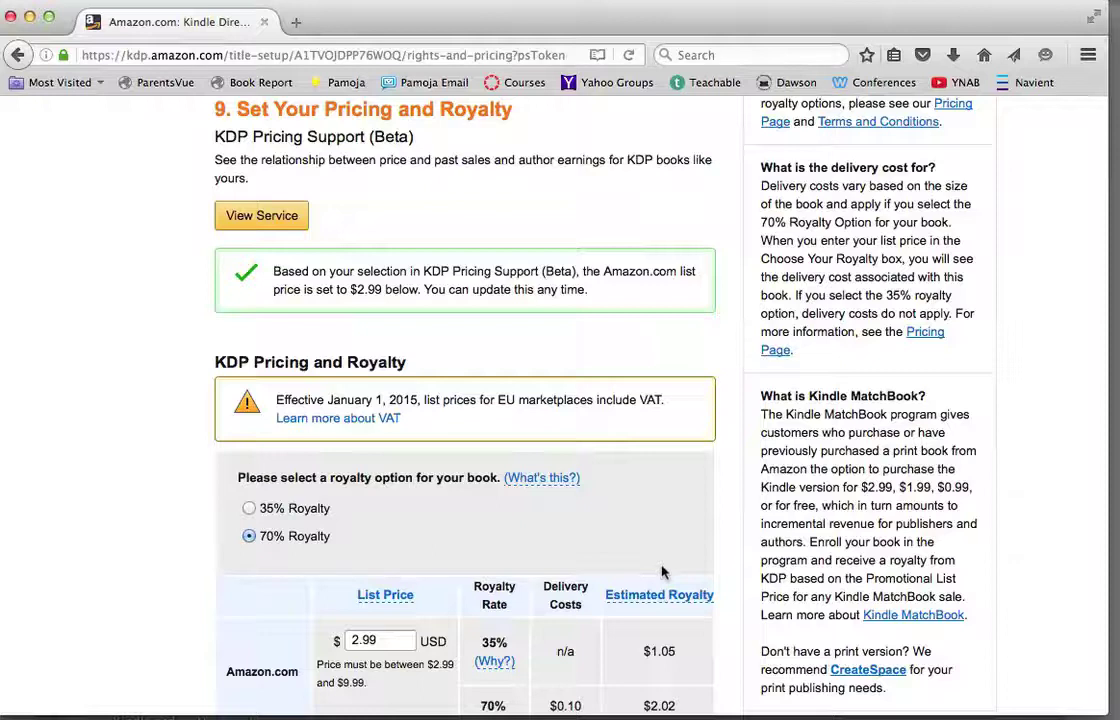
Turn off automatic pricing for Amazon.co.uk and set its list price to £2.99
scroll(661, 572, "down", 5)
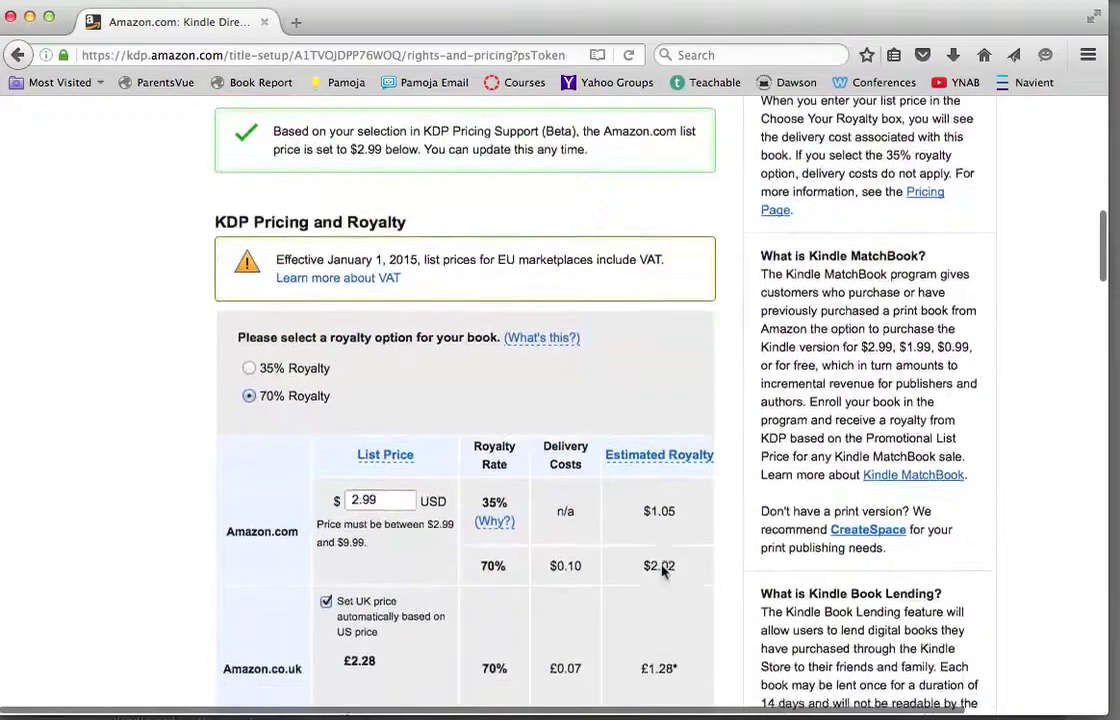
scroll(661, 572, "down", 2)
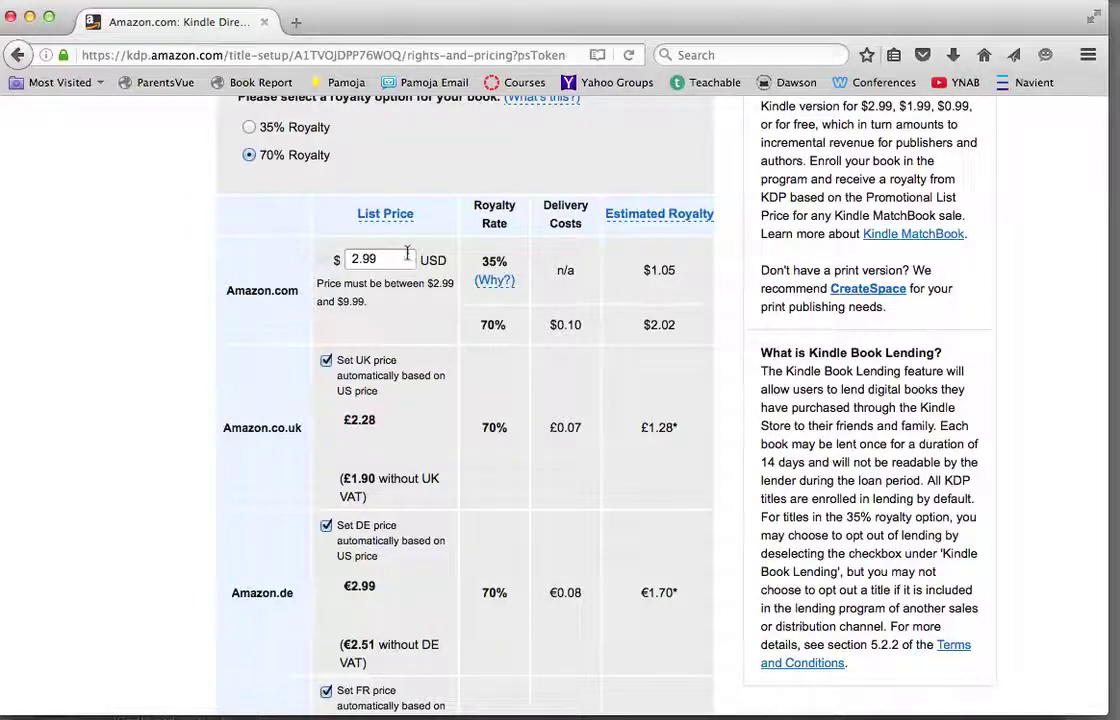
scroll(429, 402, "down", 2)
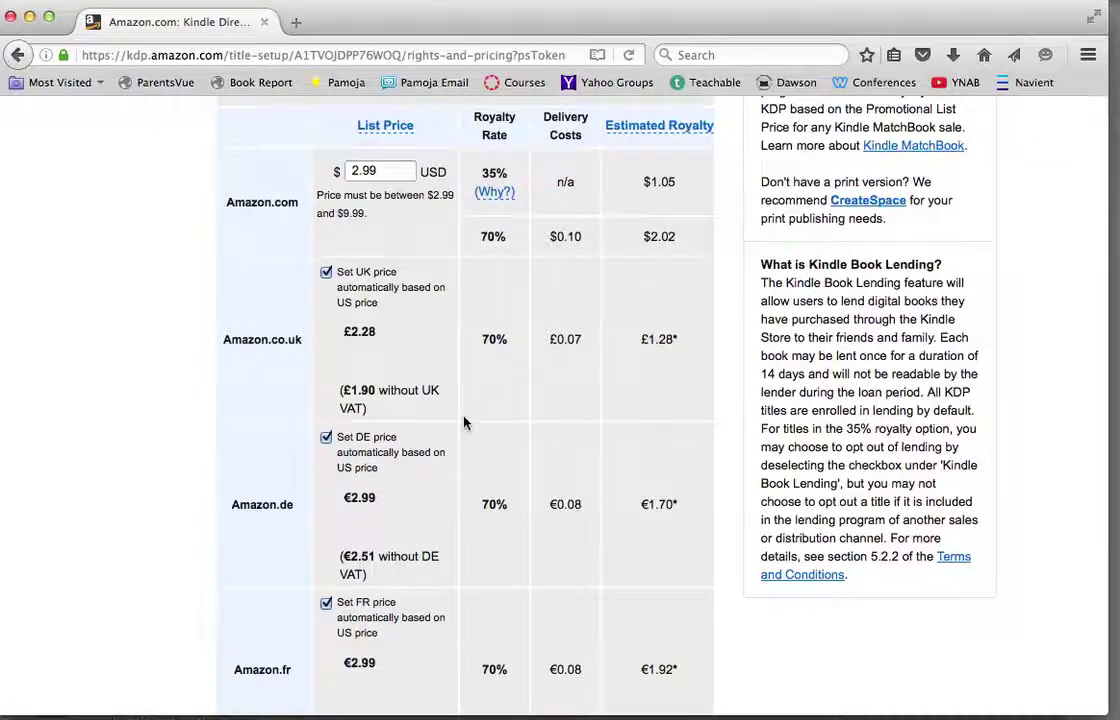
scroll(463, 423, "down", 2)
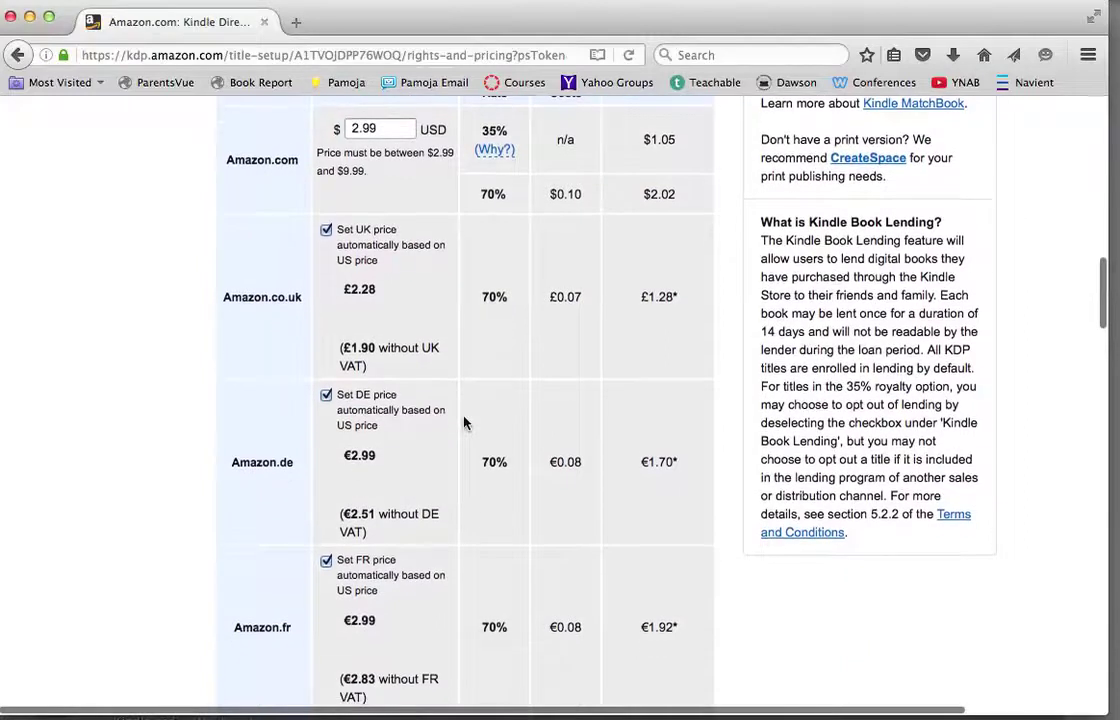
scroll(463, 423, "down", 3)
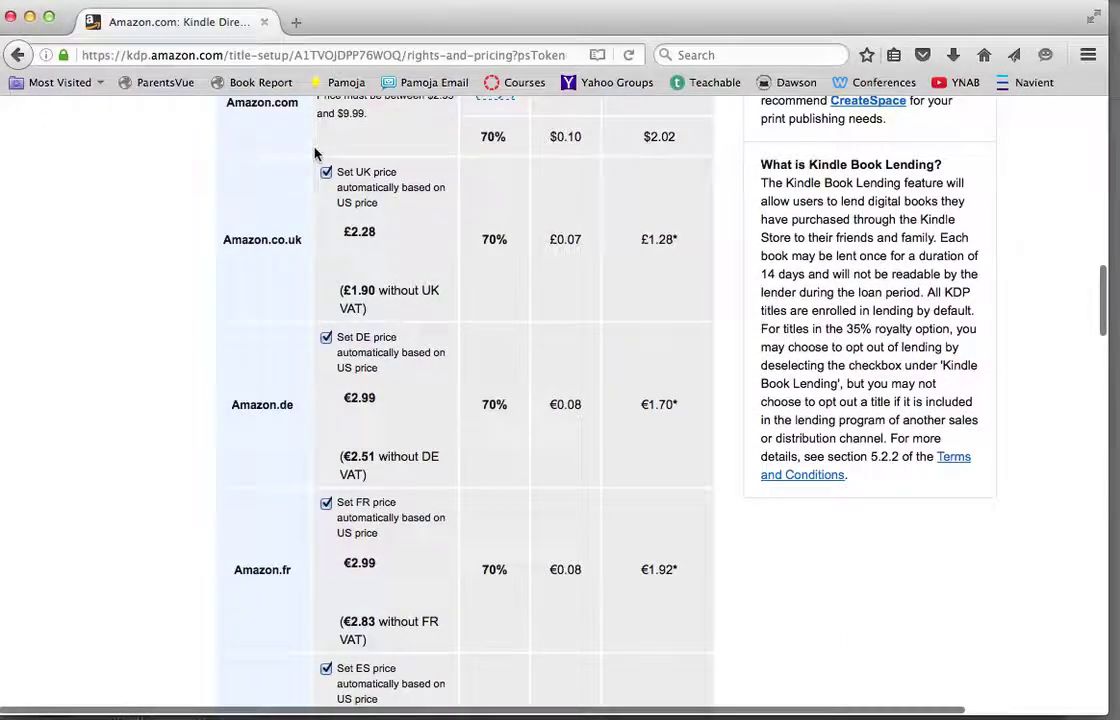
left_click(326, 172)
scroll(415, 257, "down", 1)
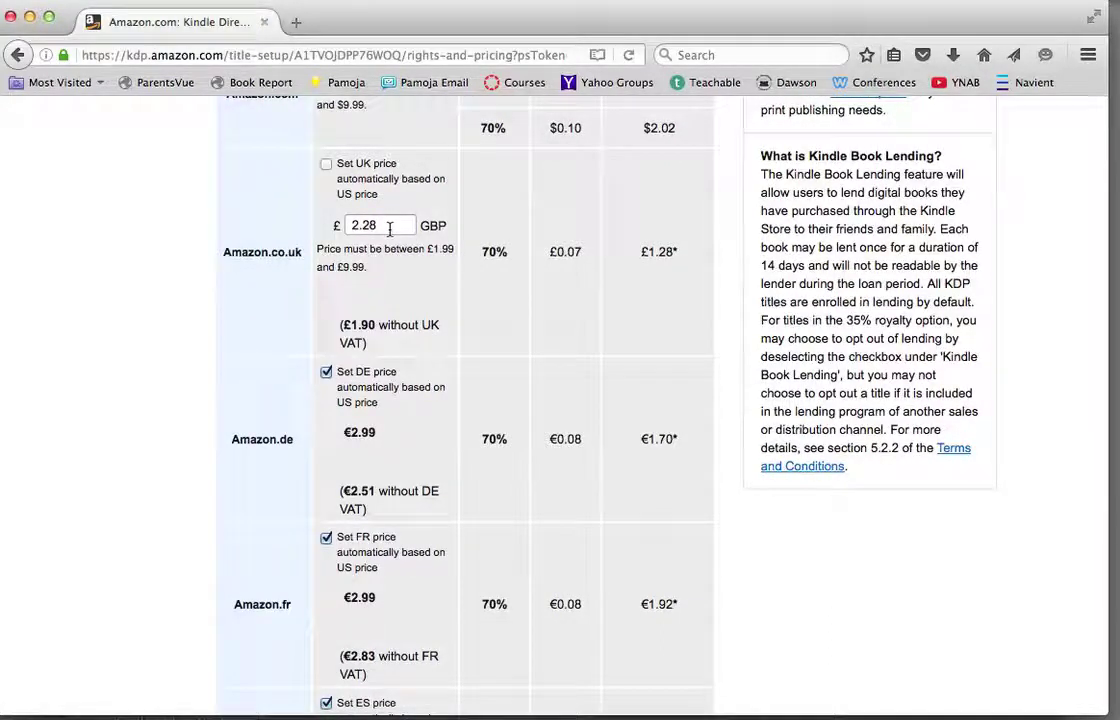
left_click(390, 228)
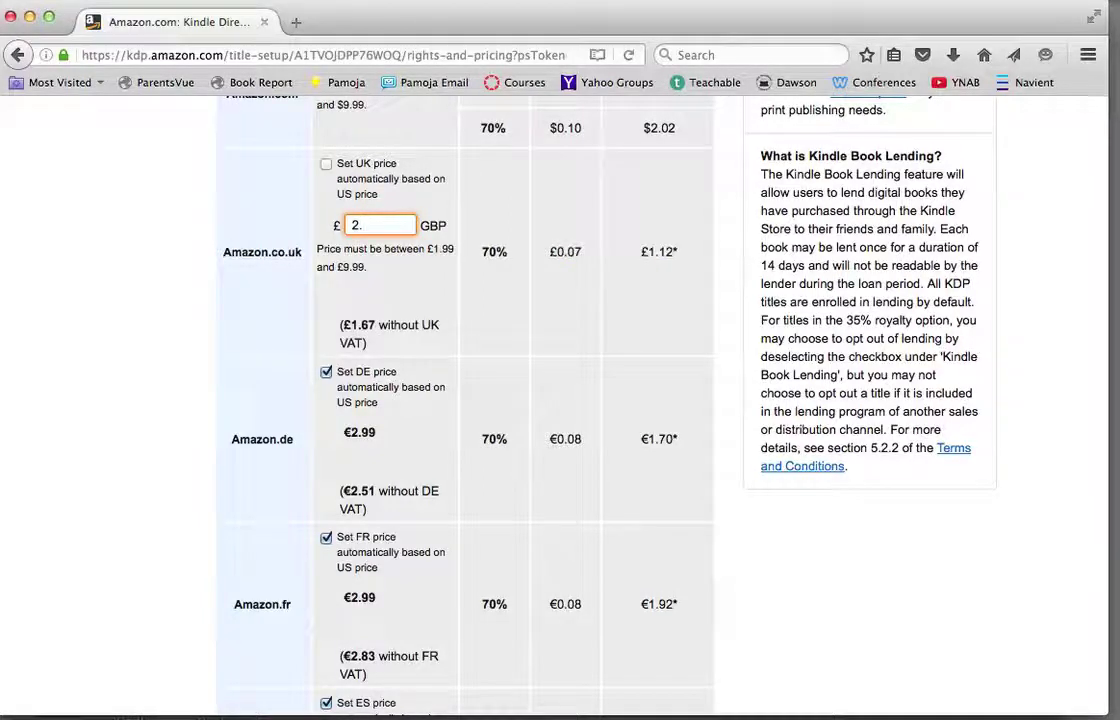
type("99")
Turn off automatic pricing for Amazon.co.jp and set its list price to ¥319
scroll(452, 507, "down", 5)
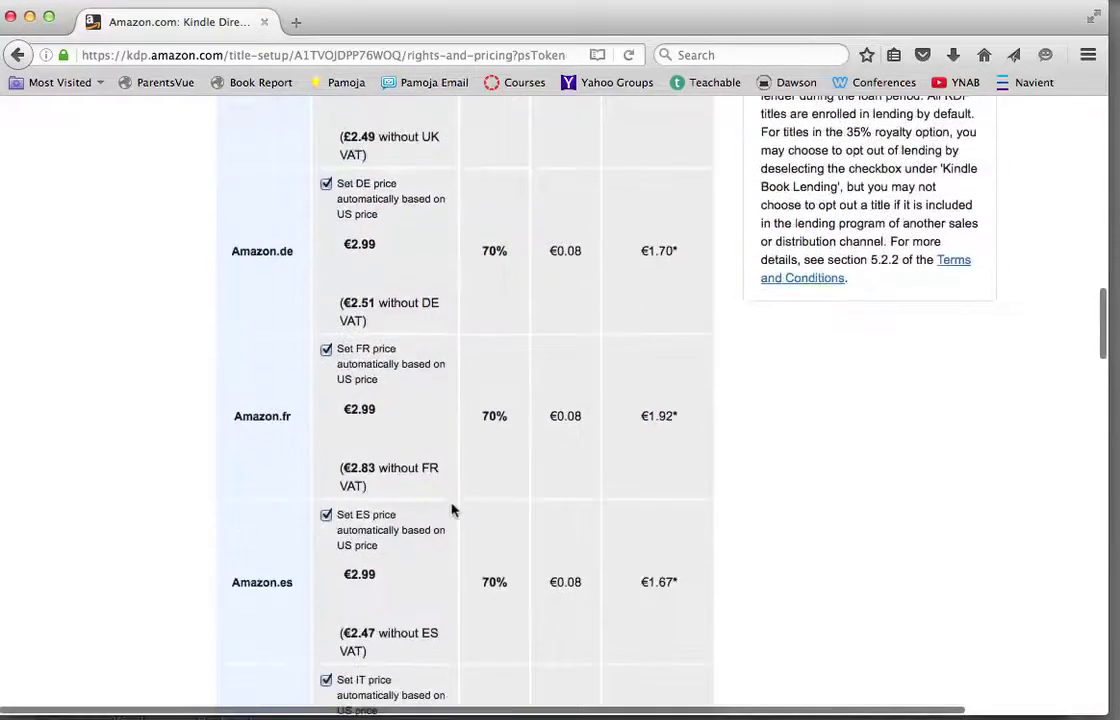
scroll(452, 510, "down", 3)
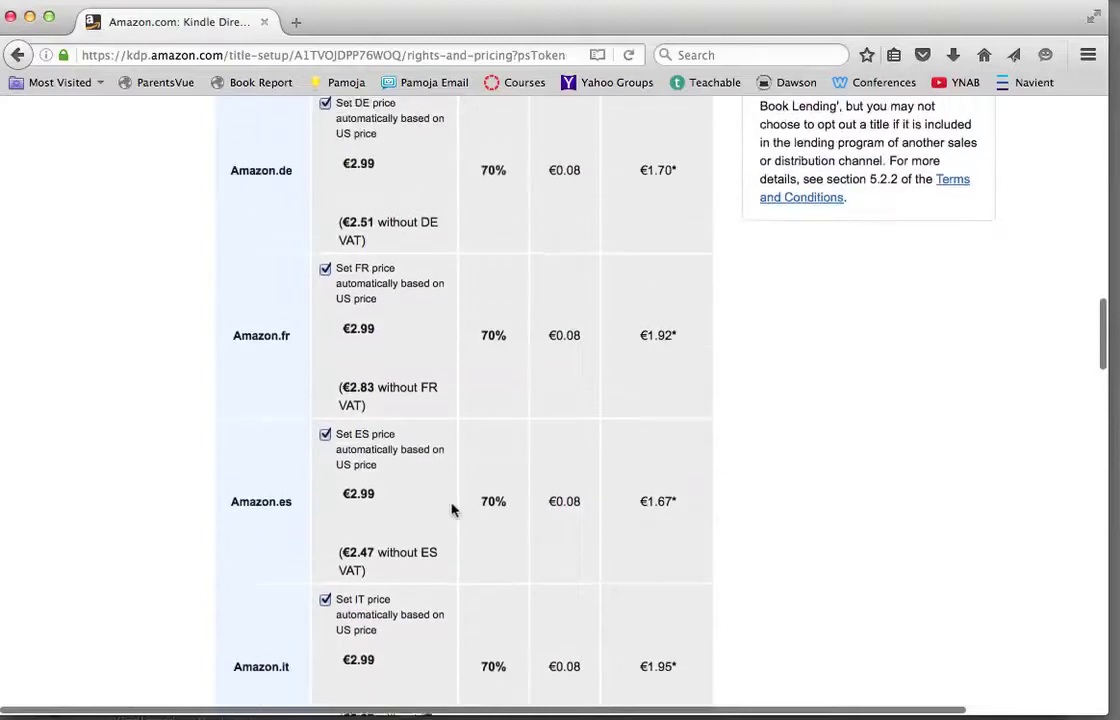
scroll(452, 510, "down", 4)
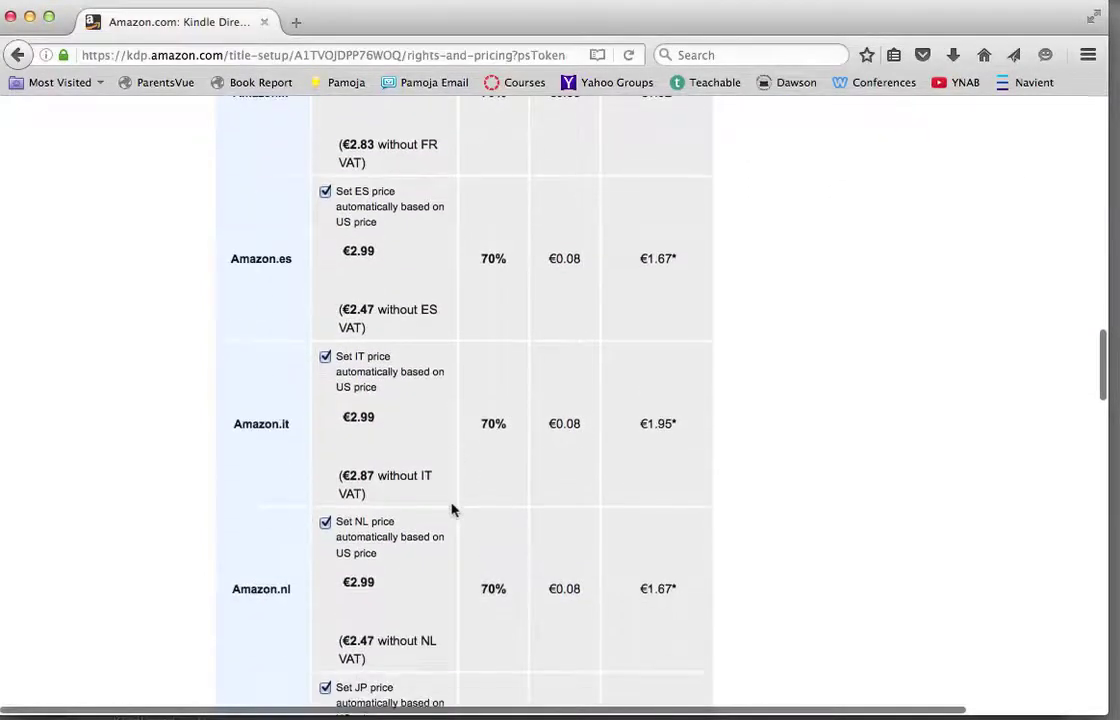
scroll(452, 510, "down", 5)
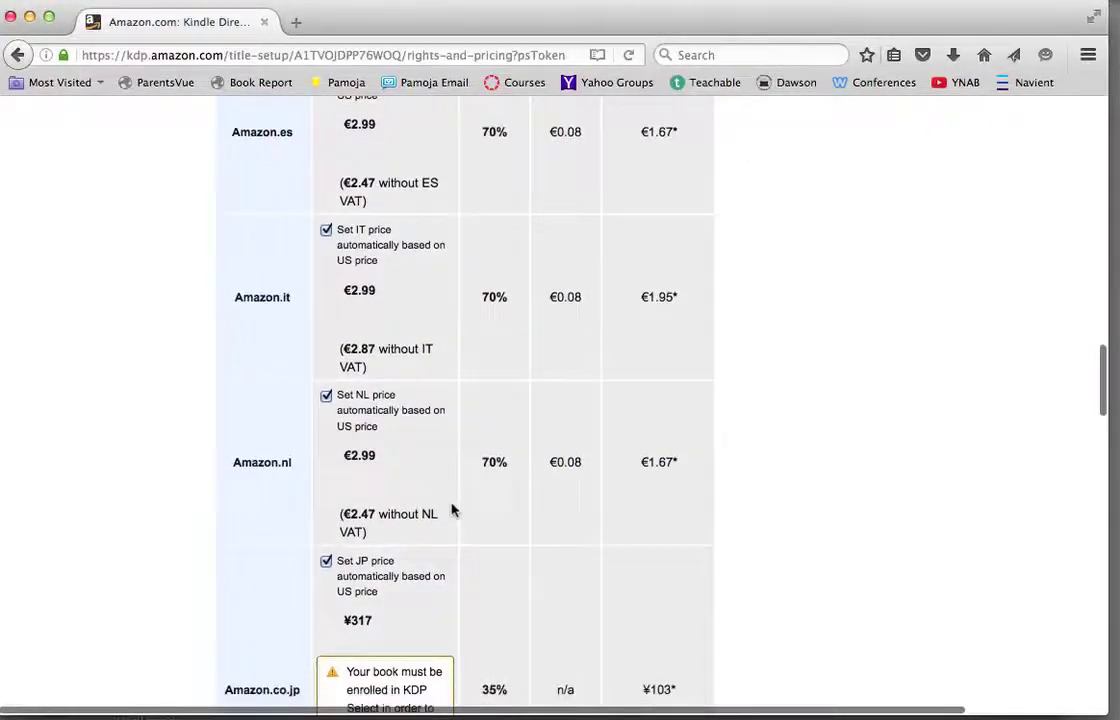
scroll(452, 510, "down", 5)
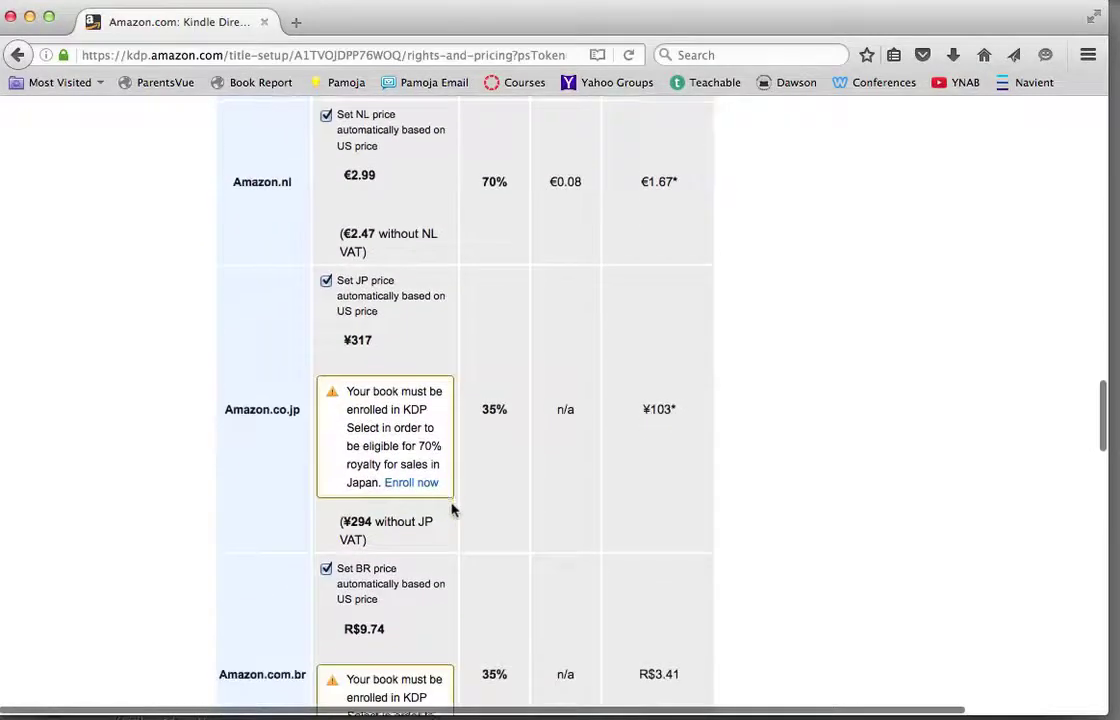
scroll(452, 510, "down", 1)
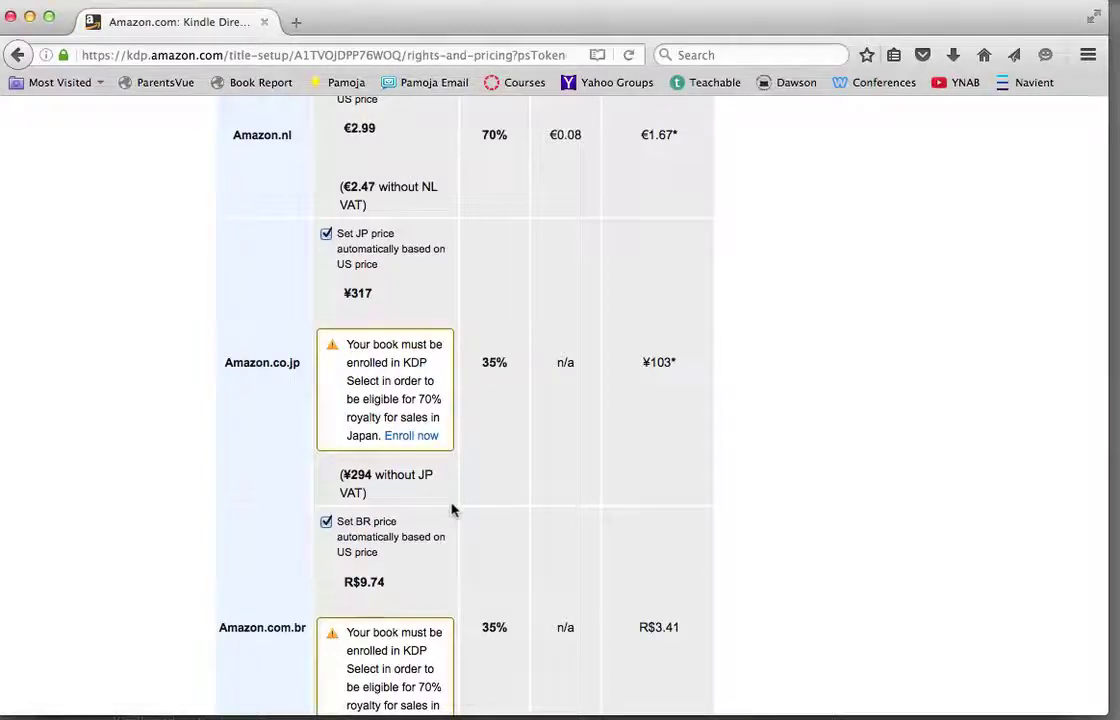
left_click(326, 234)
left_click(384, 296)
key("BackSpace")
key("BackSpace")
type("19")
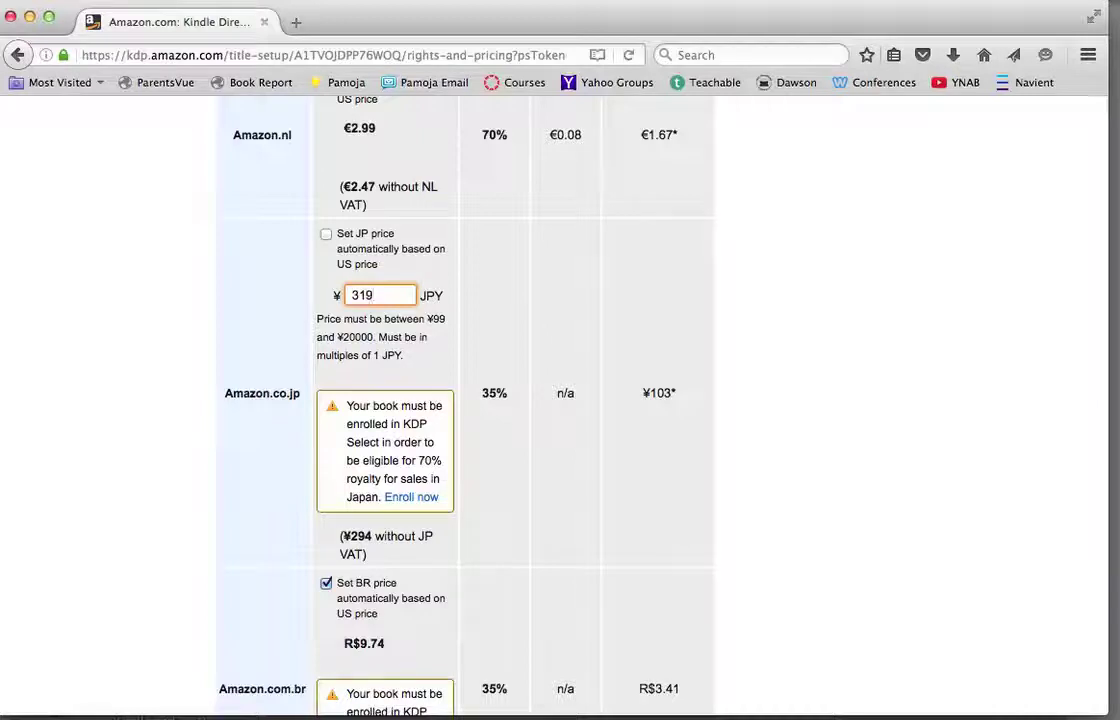
Return to the pricing support page and apply the $2.99 list price with the 70% royalty plan again
right_click(481, 557)
left_click(507, 502)
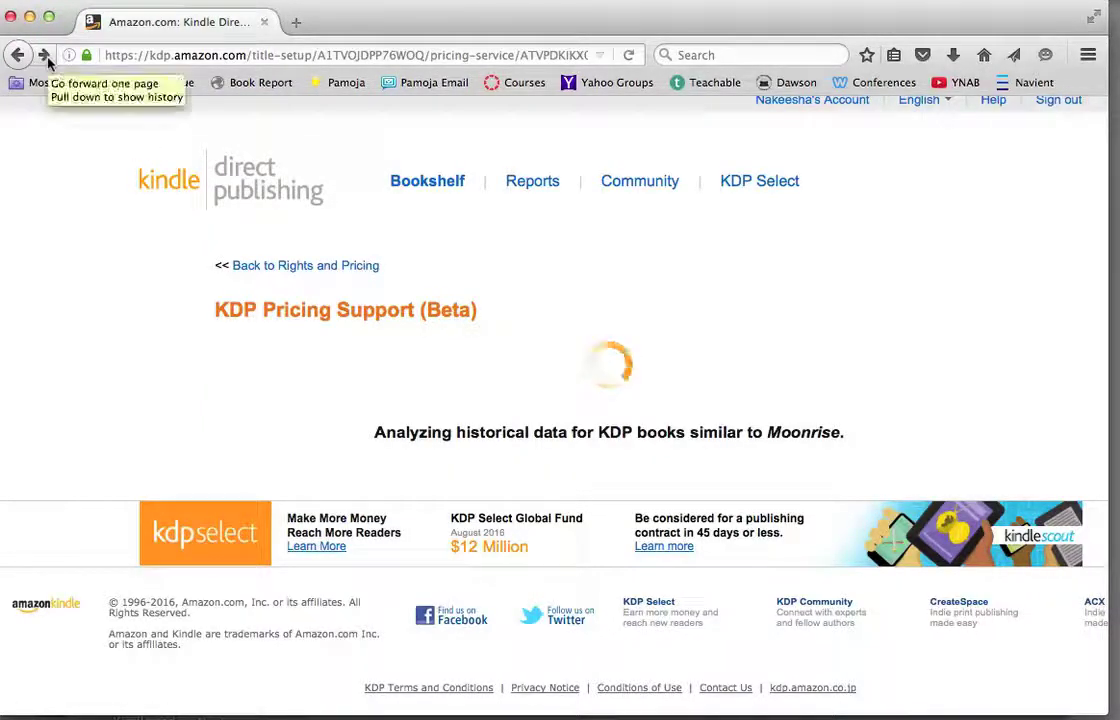
scroll(480, 450, "down", 3)
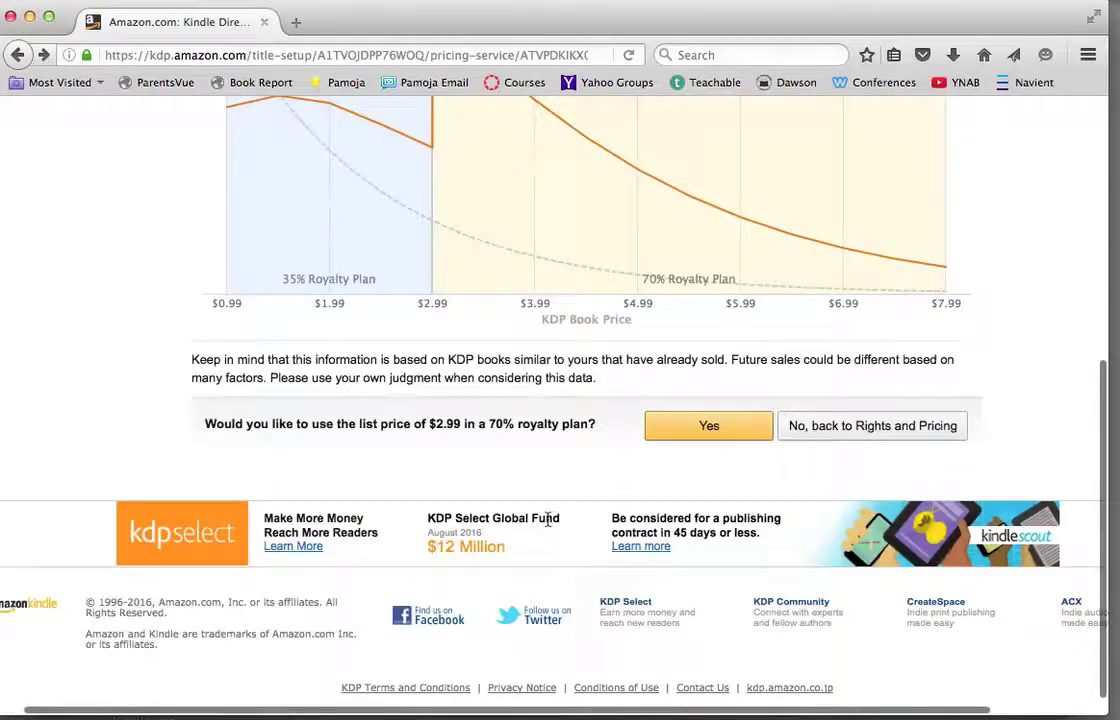
left_click(710, 425)
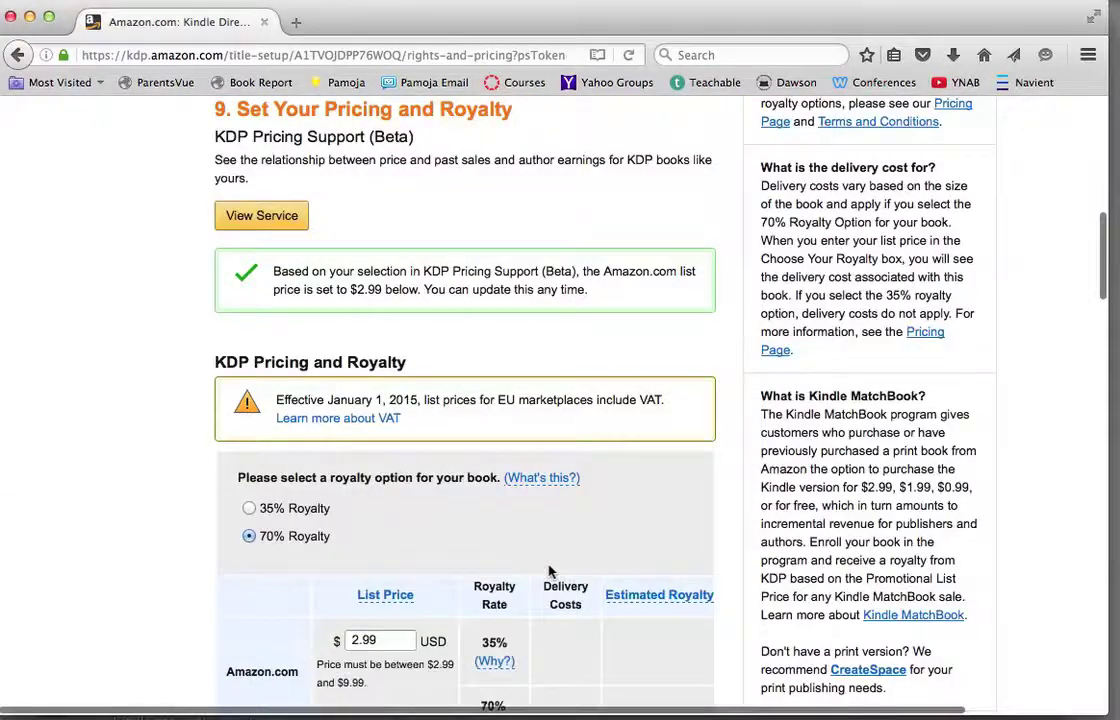
Switch the Amazon.co.uk list price from automatic to manual and enter £2.99
scroll(600, 630, "down", 5)
scroll(621, 660, "down", 8)
scroll(621, 660, "up", 3)
scroll(621, 660, "up", 3)
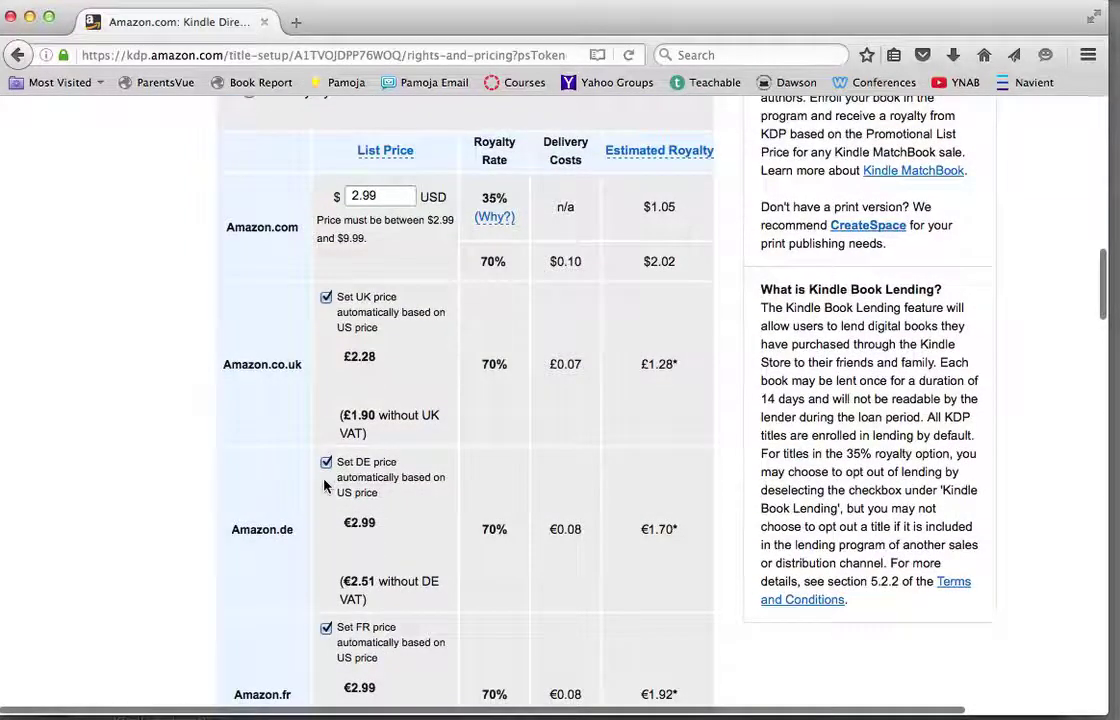
left_click(326, 297)
left_click(385, 358)
key("BackSpace")
key("BackSpace")
type("99")
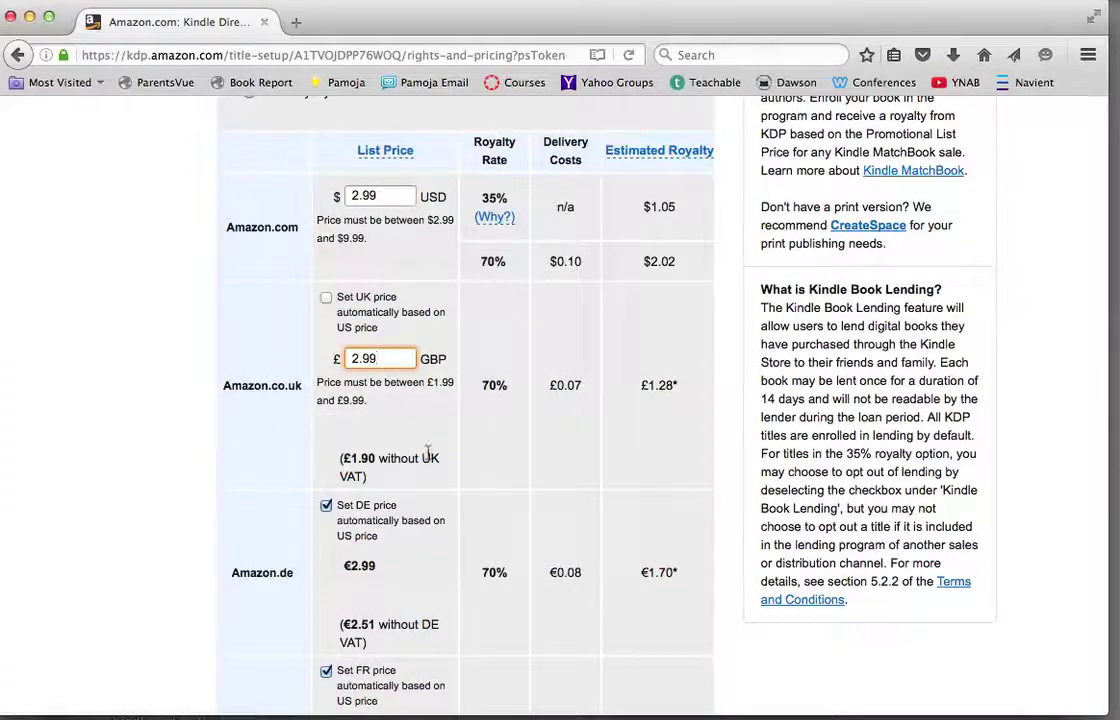
Turn off automatic pricing for Amazon.ca and set its list price to $3.99 CAD
scroll(428, 458, "down", 5)
scroll(428, 458, "down", 7)
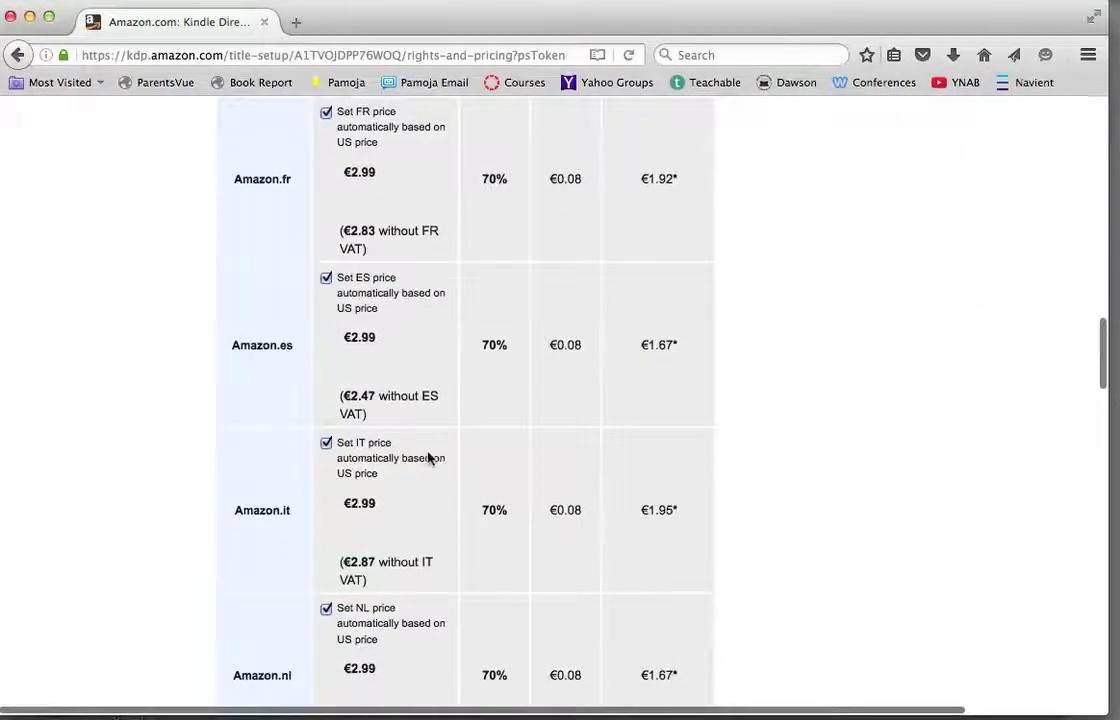
scroll(428, 458, "down", 4)
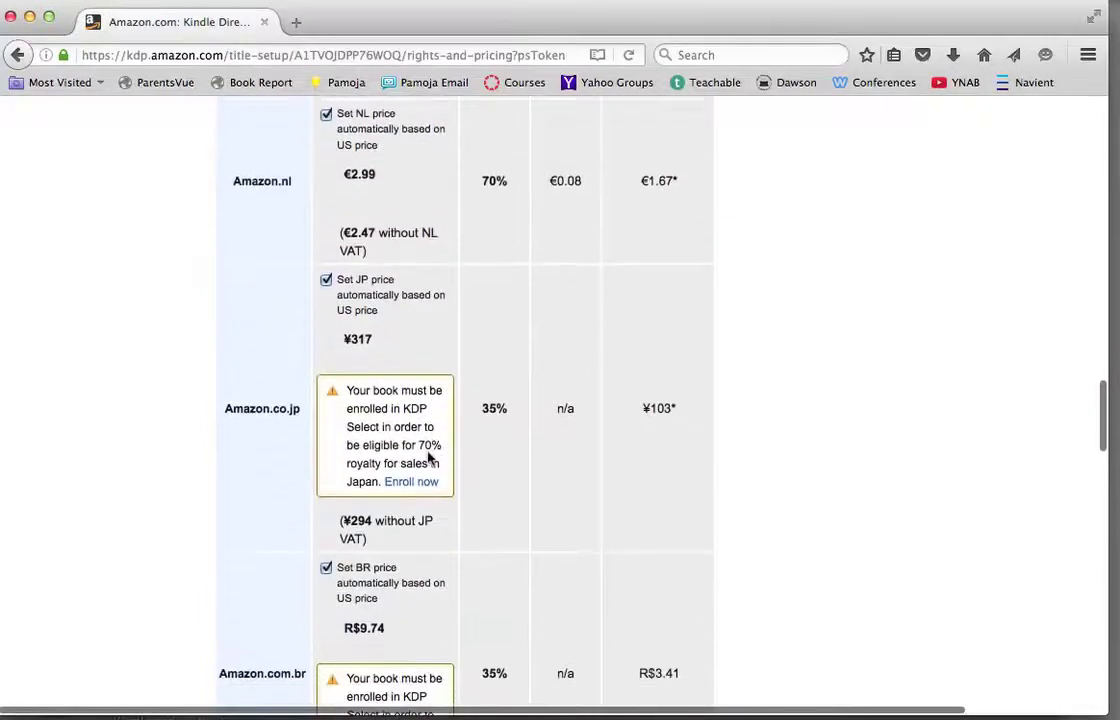
scroll(428, 458, "down", 3)
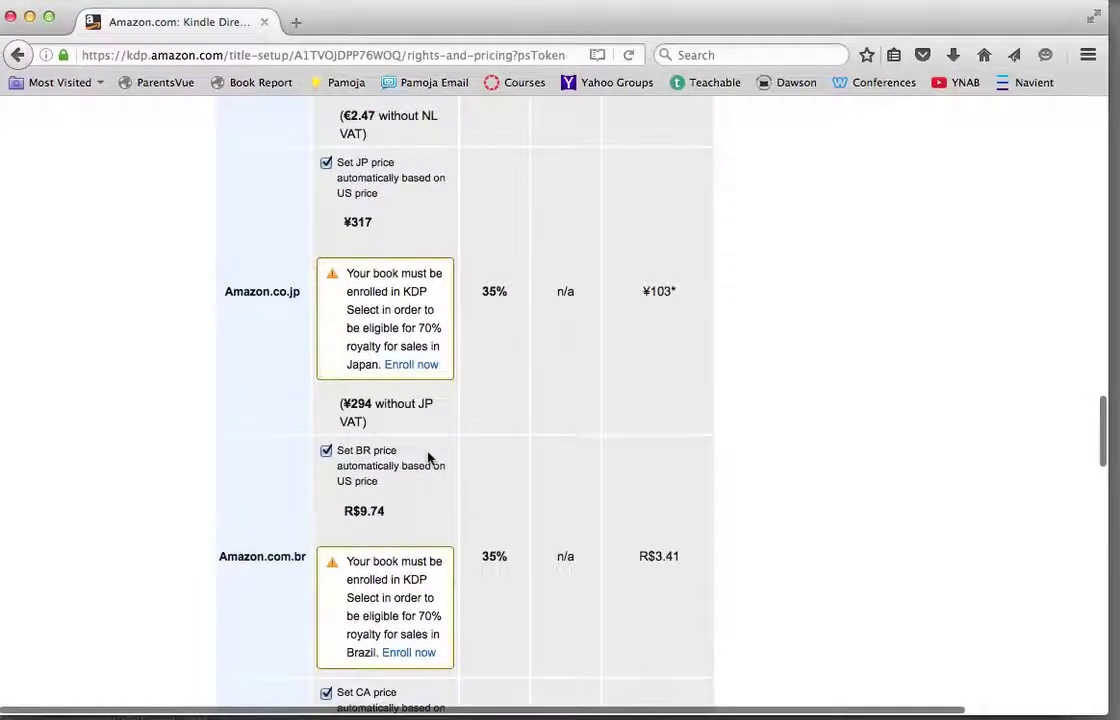
scroll(428, 458, "down", 7)
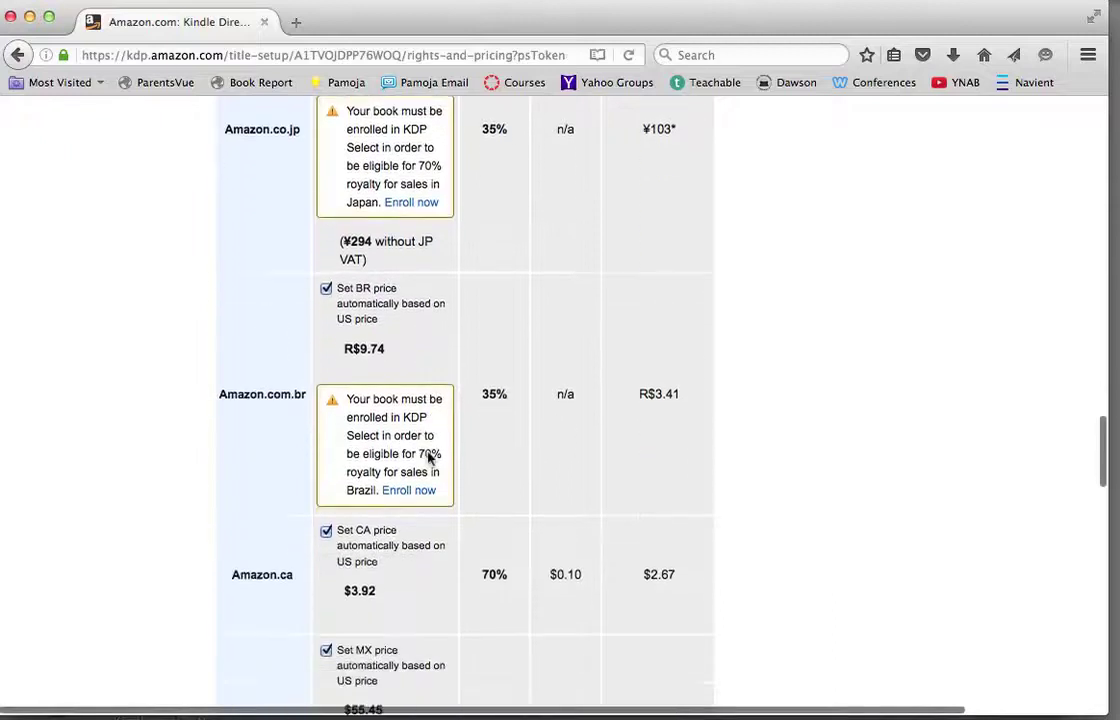
scroll(428, 458, "down", 6)
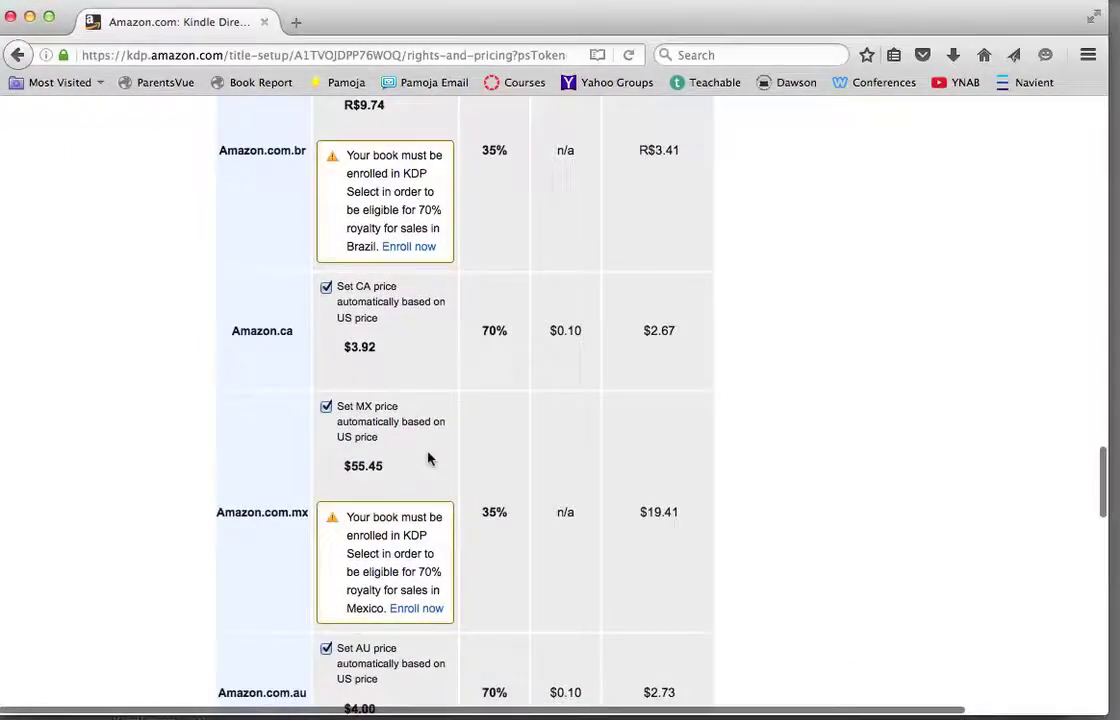
left_click(326, 148)
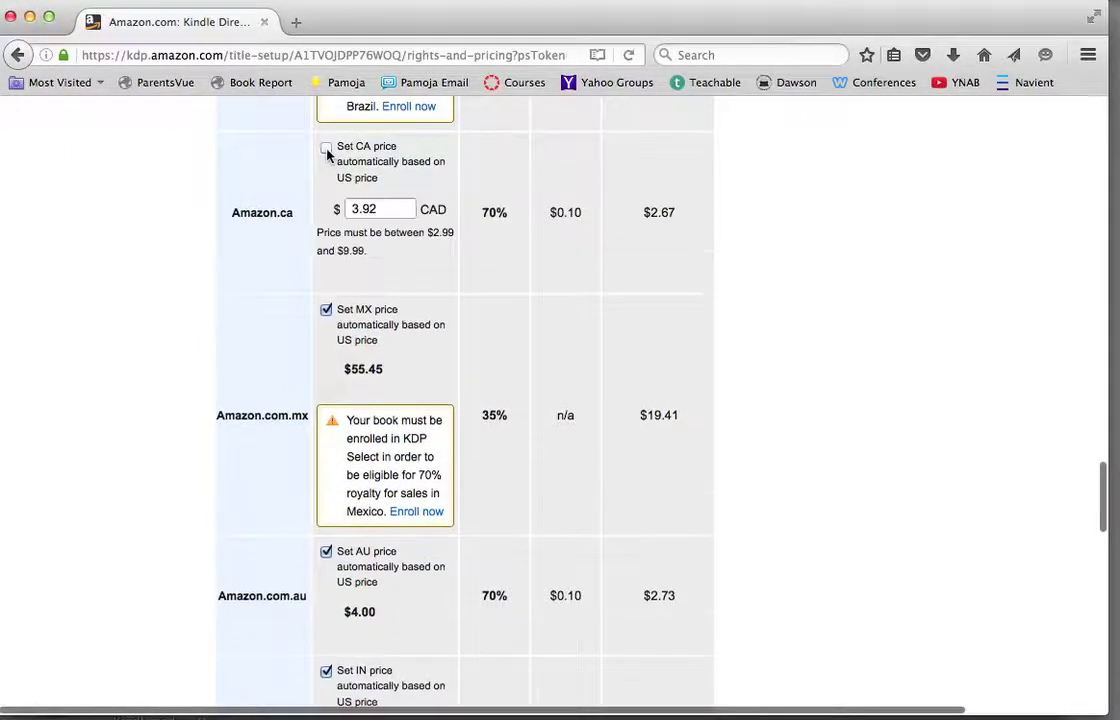
key("BackSpace")
type("9")
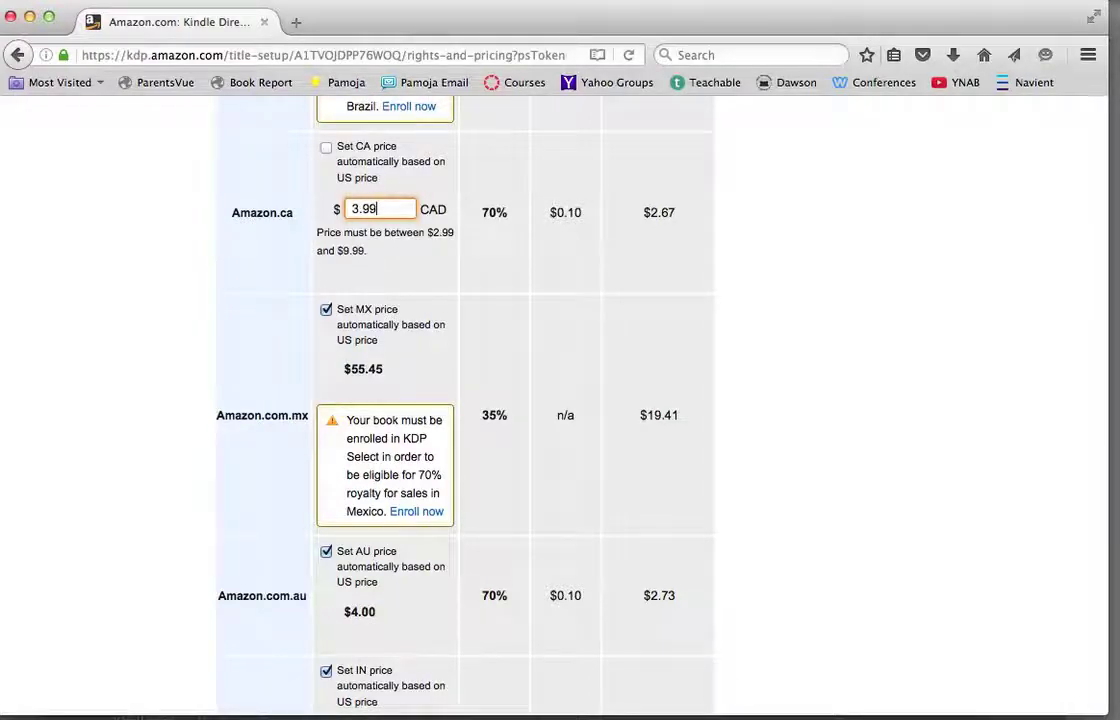
Turn off automatic pricing for Amazon.com.mx and set its list price to $55.49 MXN
left_click(326, 311)
left_click(388, 371)
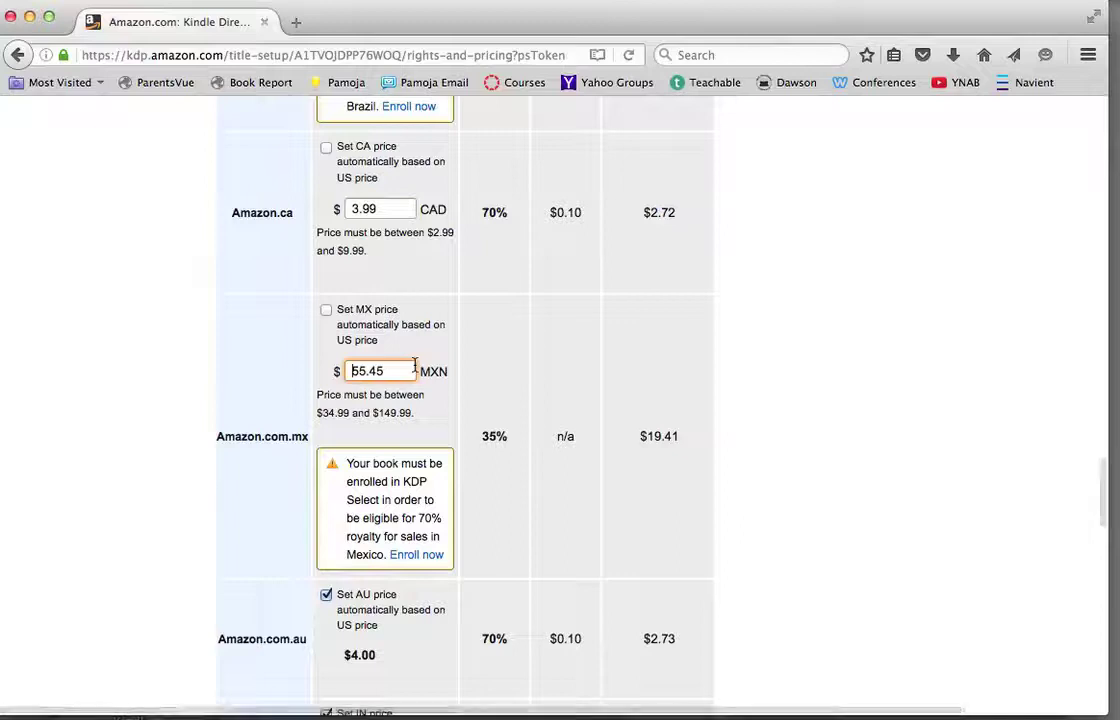
key("BackSpace")
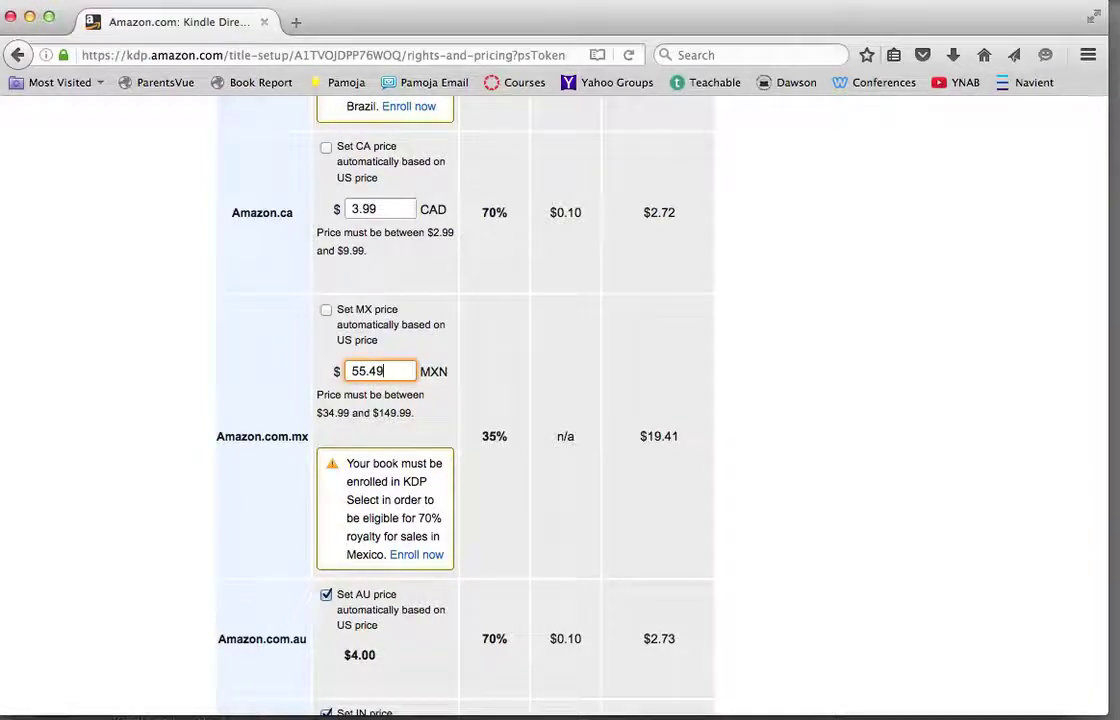
Confirm holding all rights necessary to publish the content and complying with the KDP Terms and Conditions
scroll(418, 422, "down", 5)
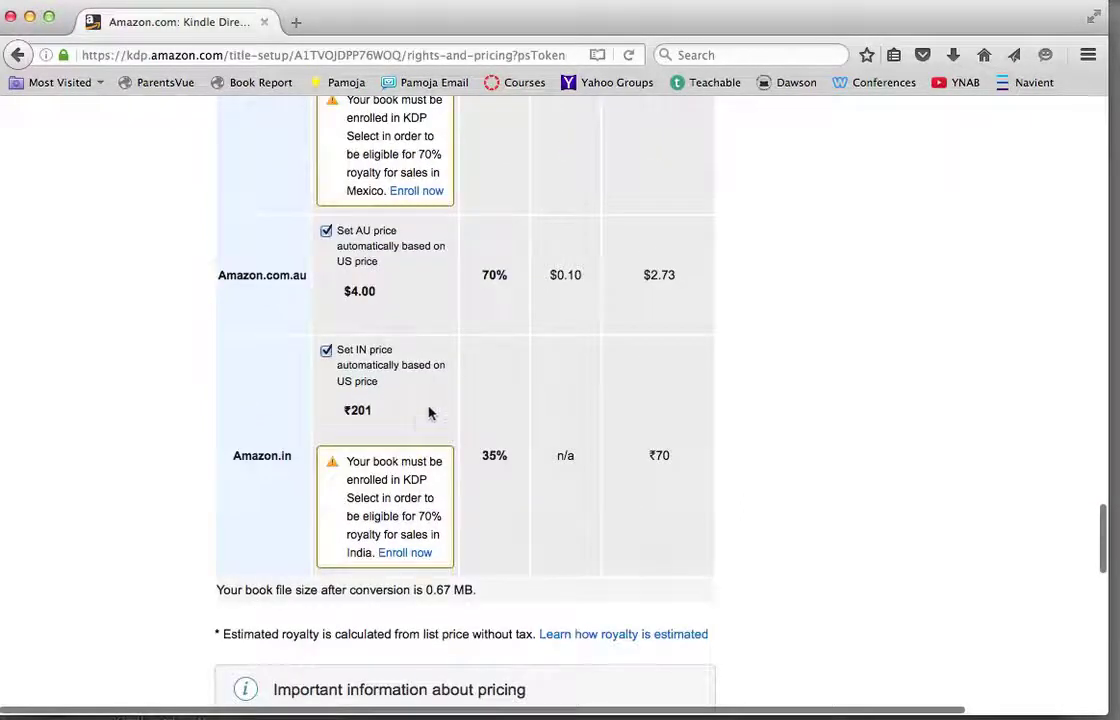
scroll(437, 355, "down", 3)
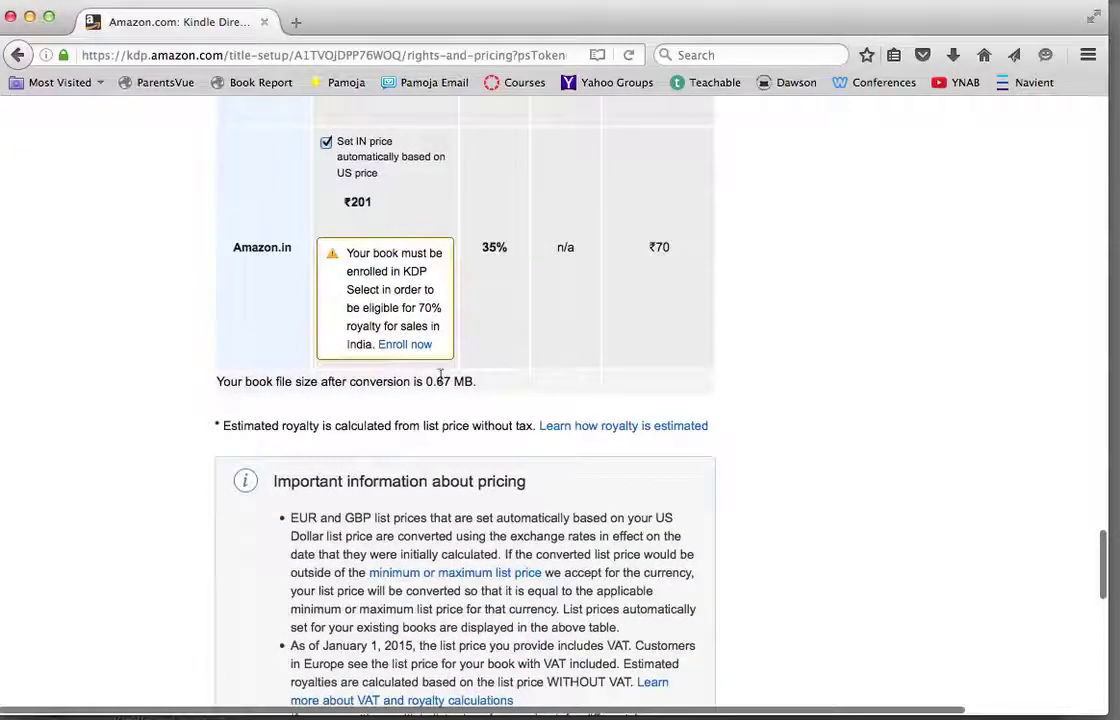
scroll(460, 415, "down", 5)
scroll(460, 483, "down", 3)
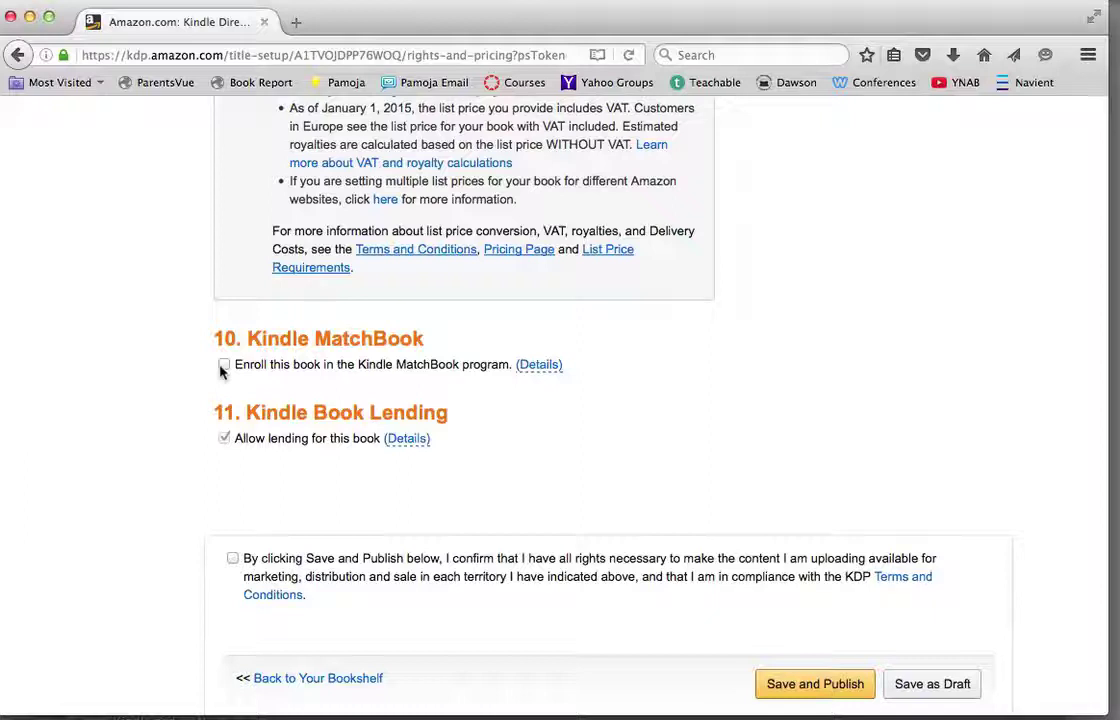
scroll(357, 495, "down", 3)
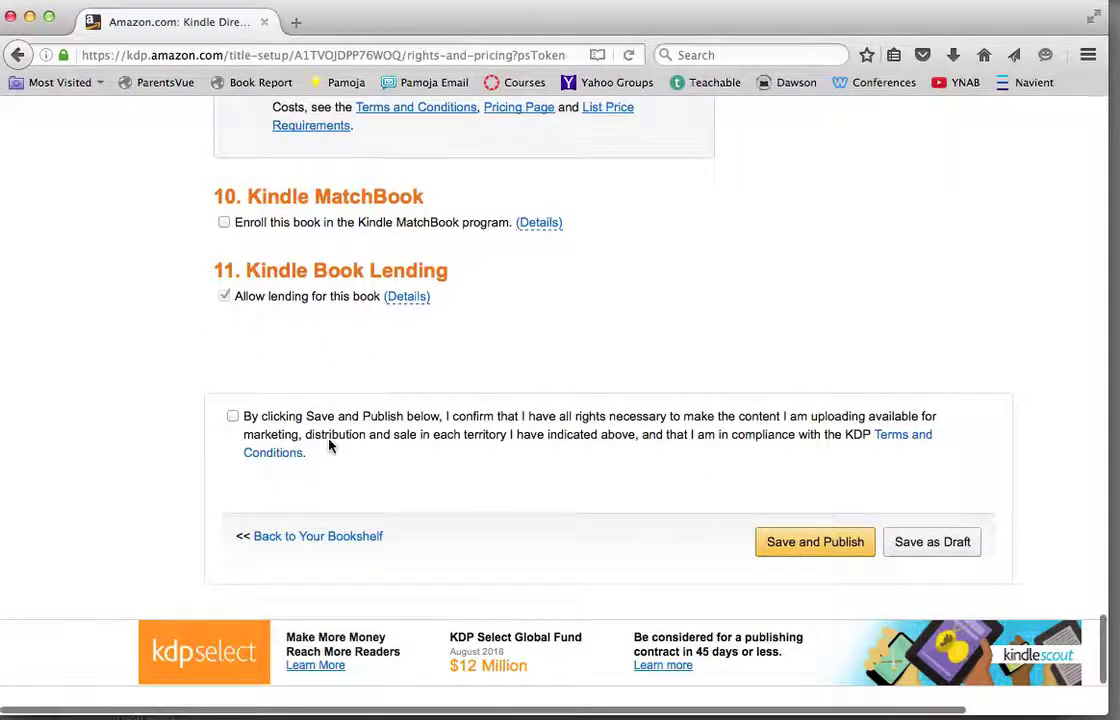
scroll(330, 445, "down", 2)
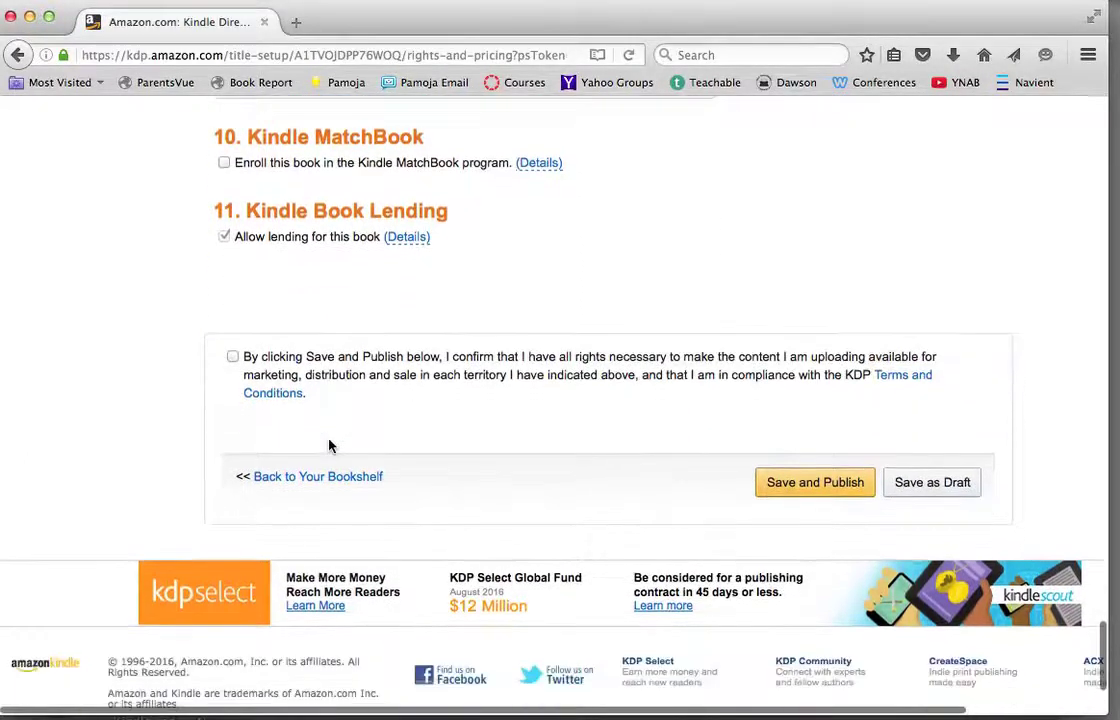
left_click(233, 358)
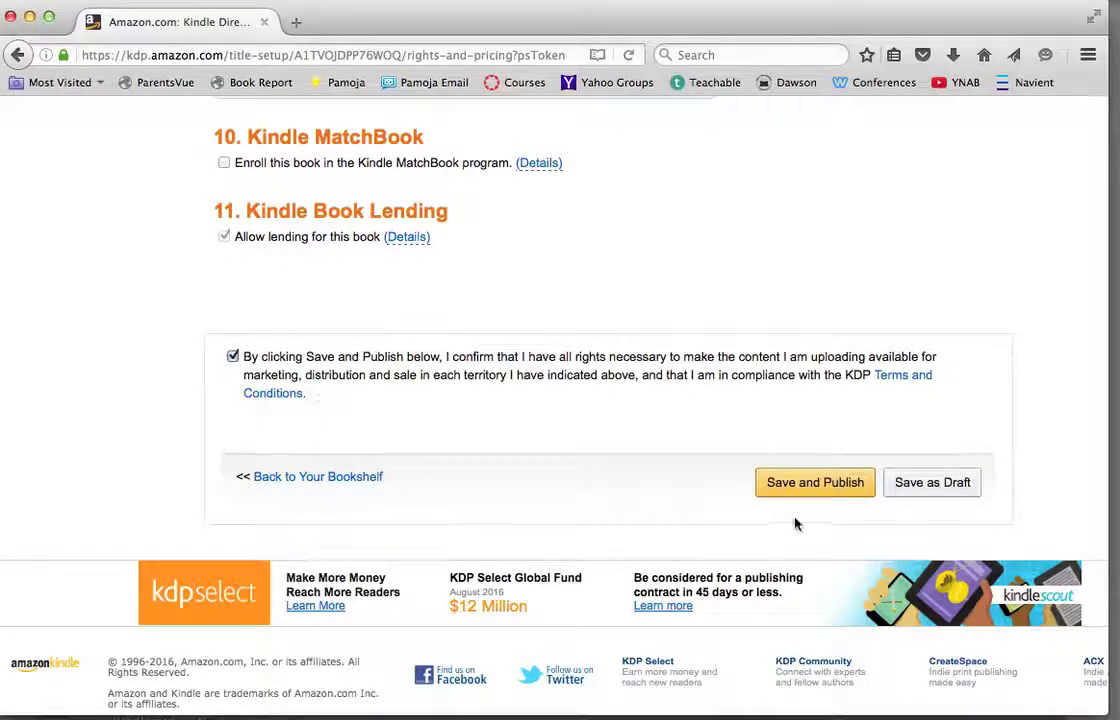